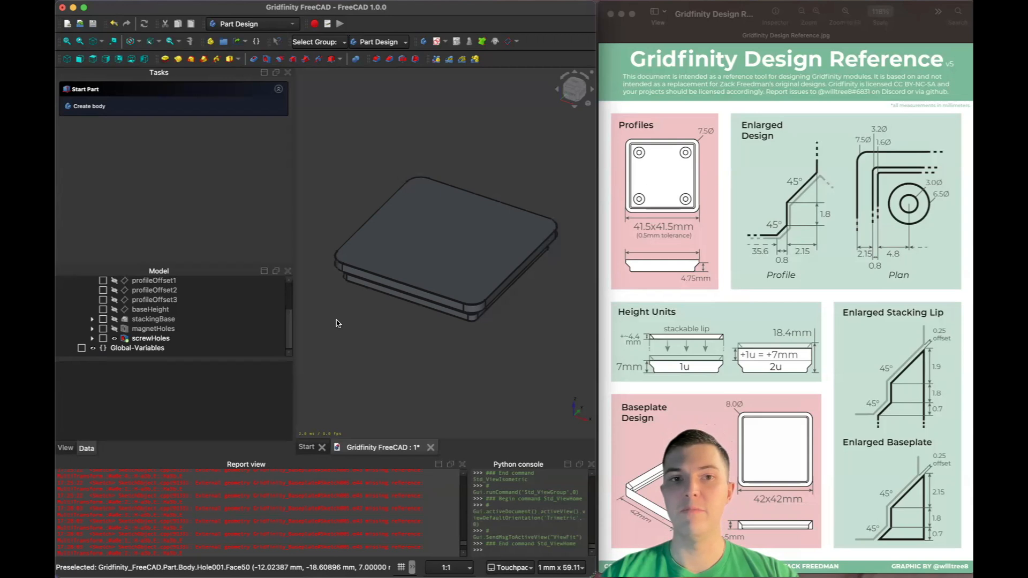
Set the diameter of the magnetHoles feature to 6.5 mm.
left_click(152, 330)
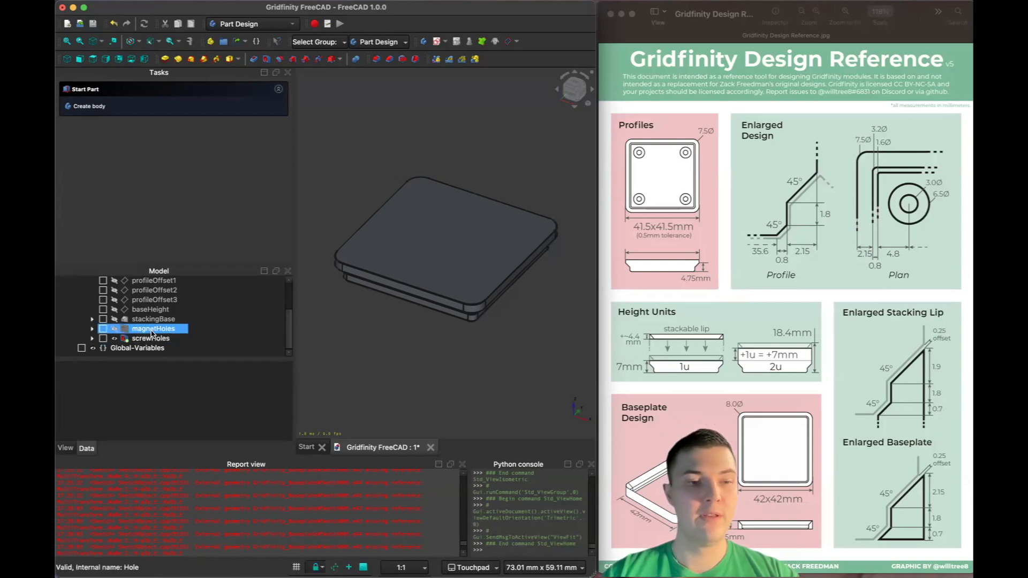
scroll(112, 419, "down", 5)
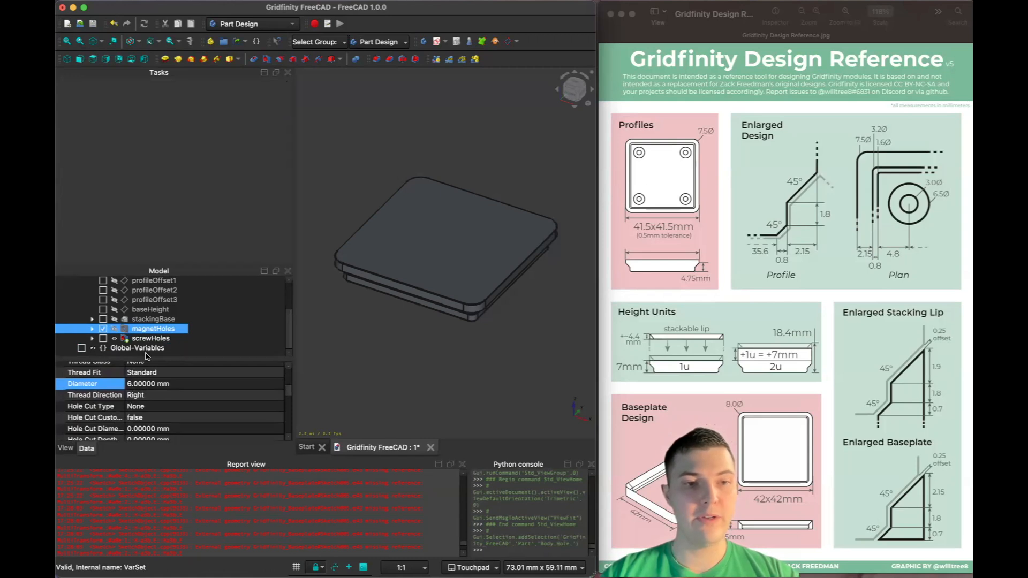
left_click(136, 385)
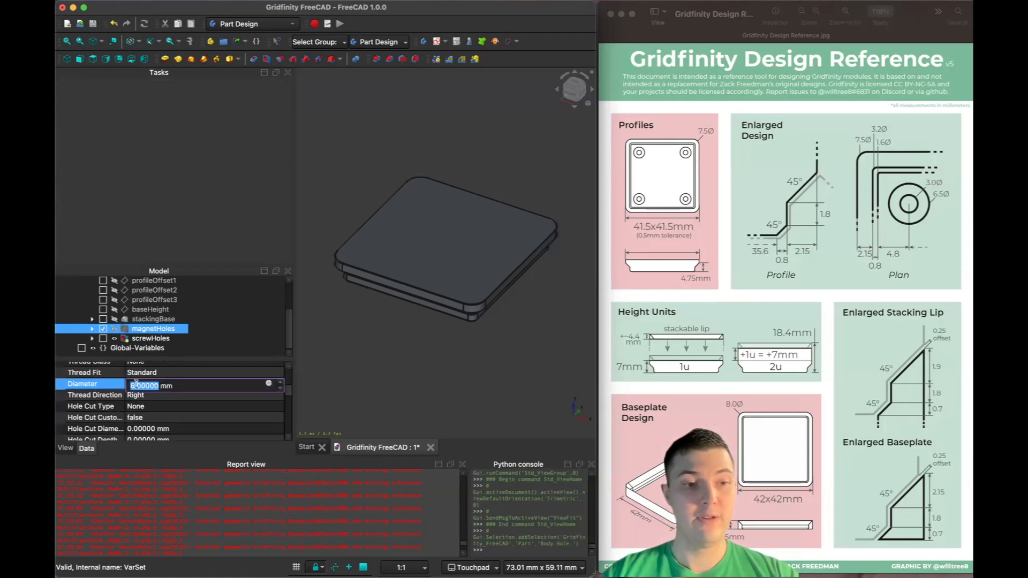
left_click(139, 385)
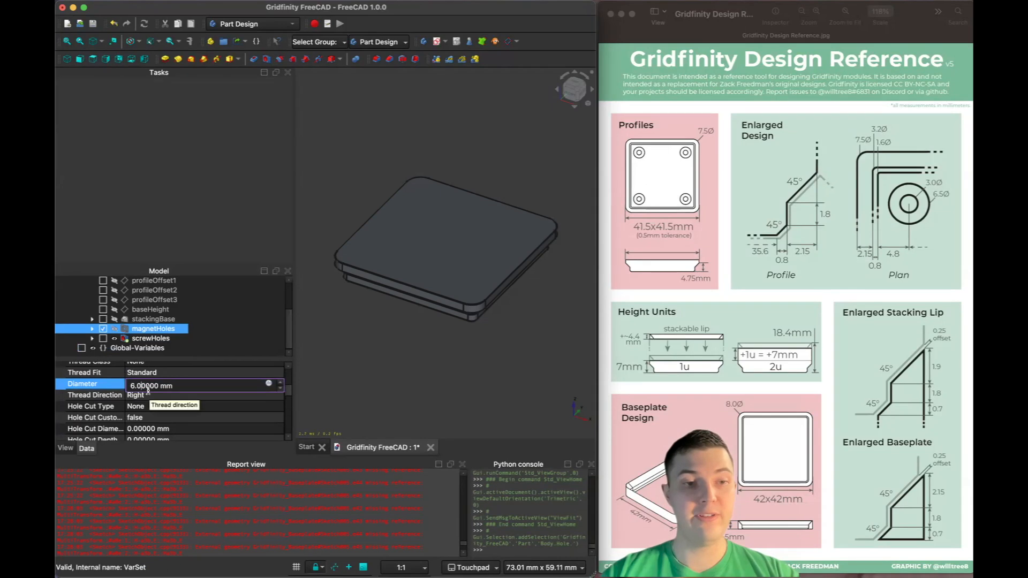
key("BackSpace")
type("5")
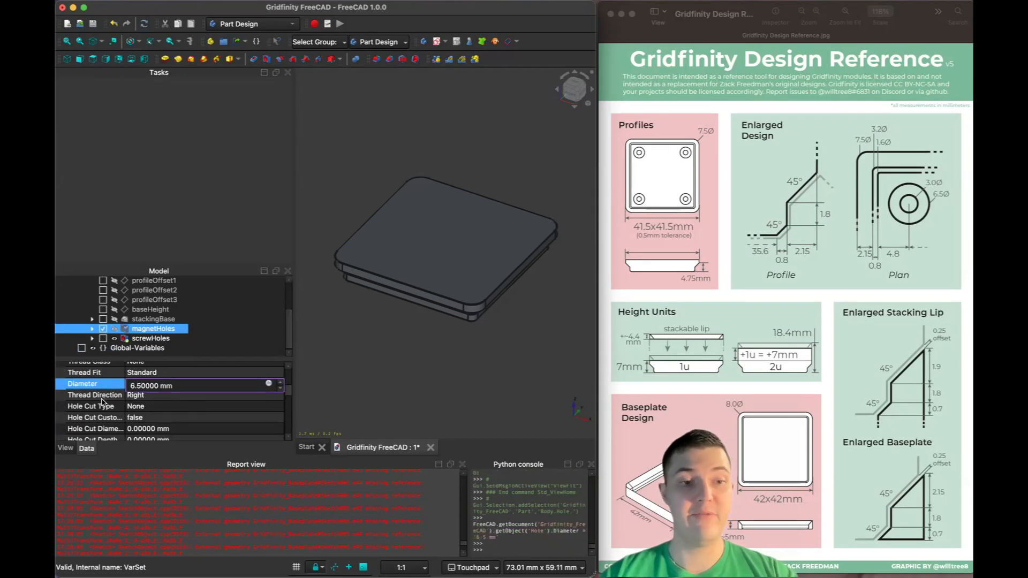
key("Return")
Edit the magnetHoles feature to use a flat drill point and accept the change.
scroll(105, 402, "down", 5)
scroll(106, 403, "up", 2)
left_click(139, 339, "super")
left_click(143, 333)
double_click(144, 330)
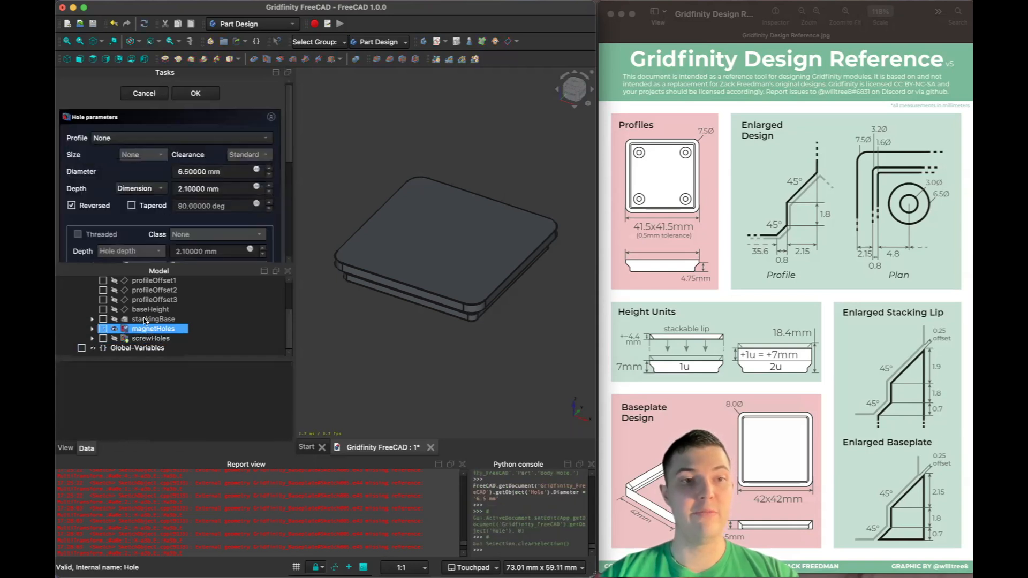
scroll(99, 184, "down", 2)
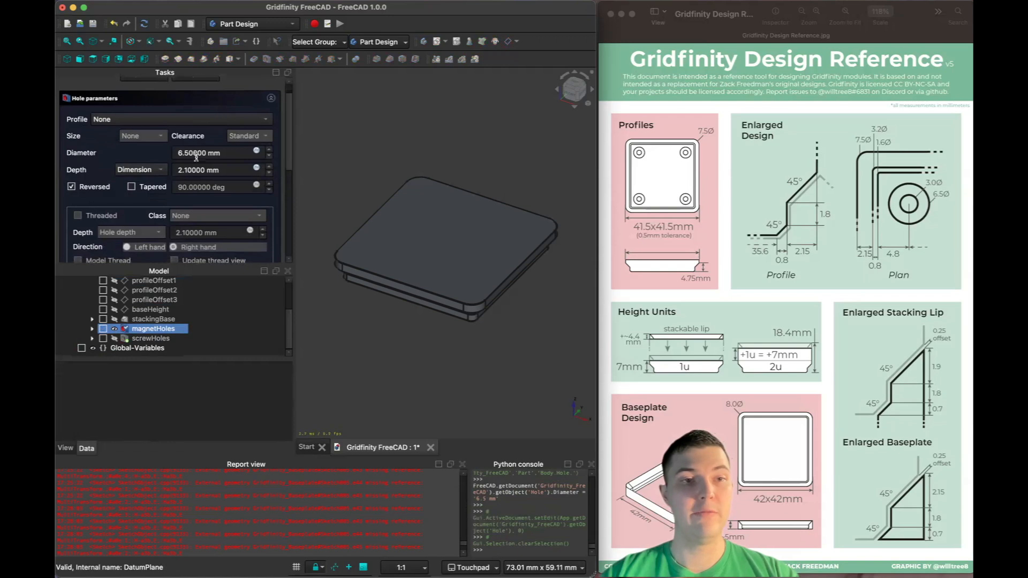
scroll(109, 164, "down", 10)
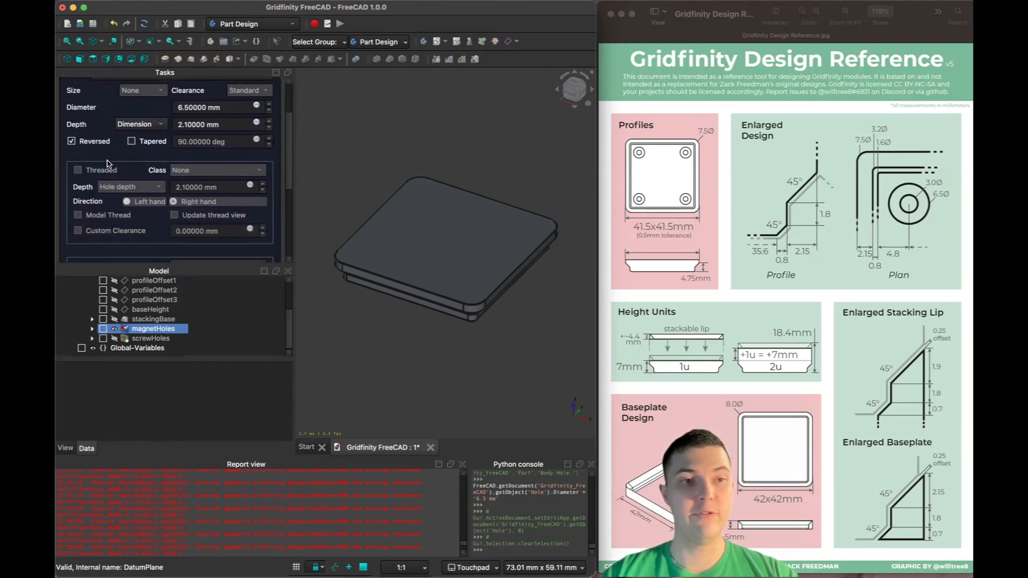
scroll(109, 163, "down", 2)
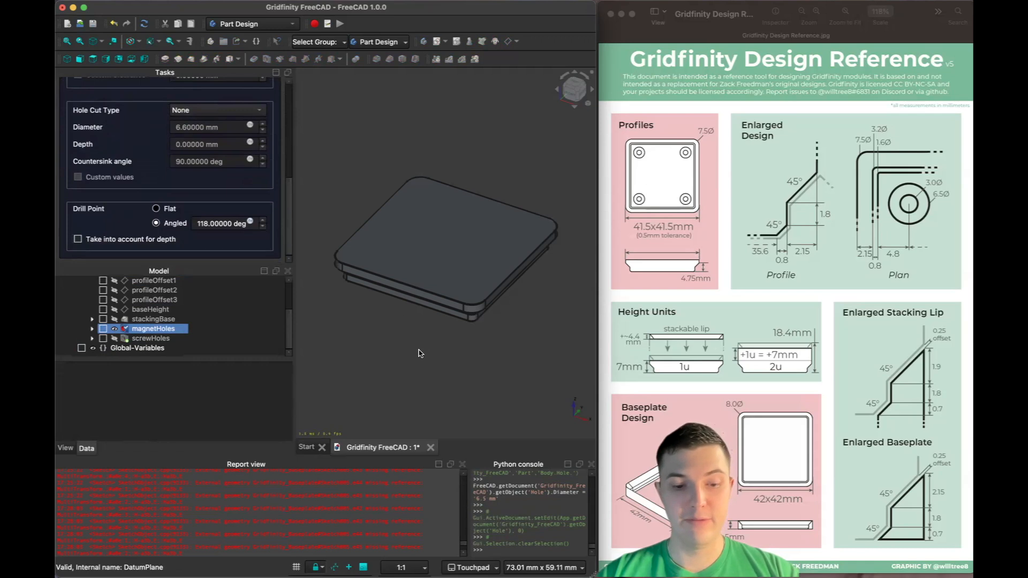
left_click_drag(406, 351, 422, 271, "alt")
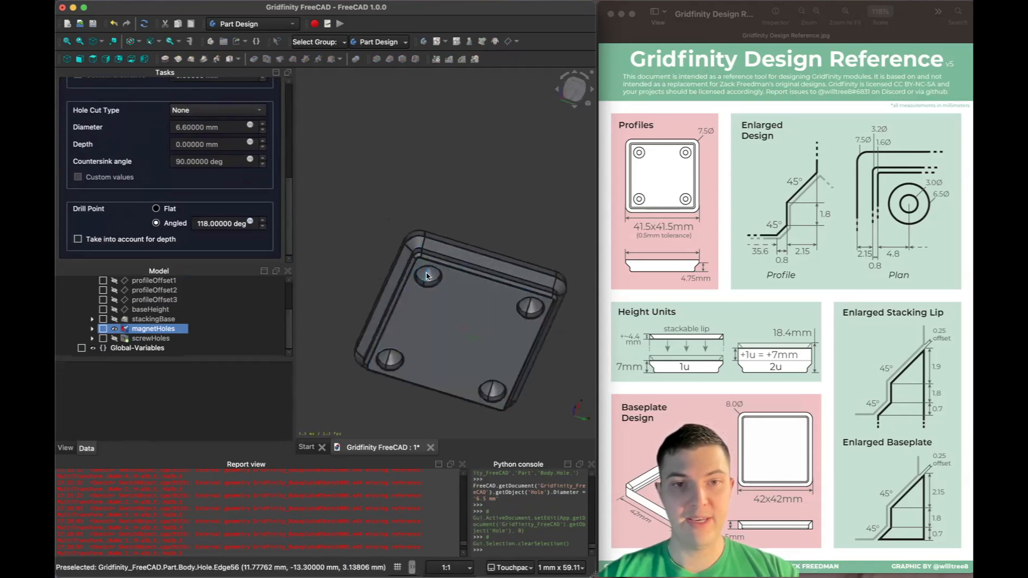
scroll(422, 270, "up", 5)
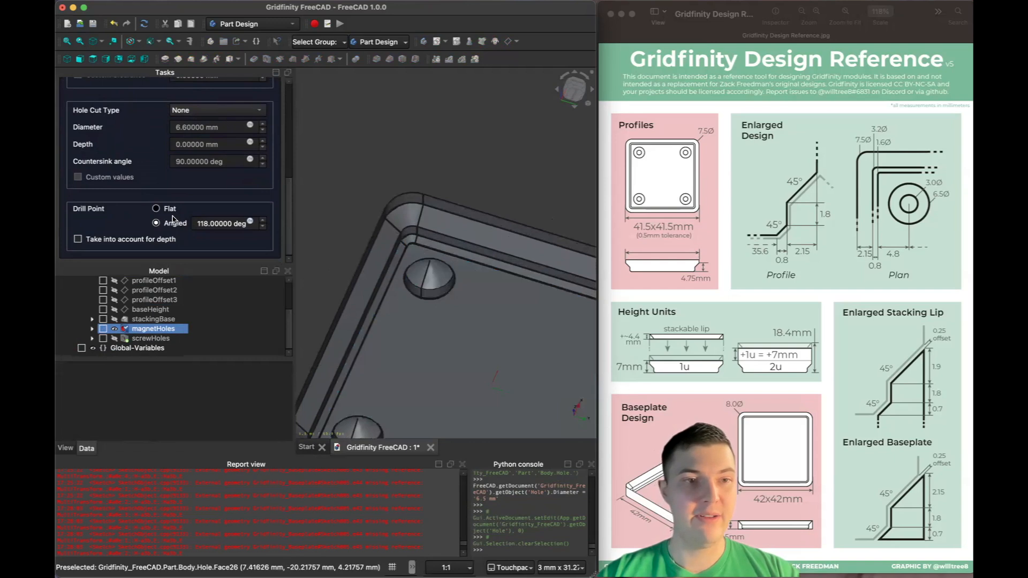
left_click(156, 209)
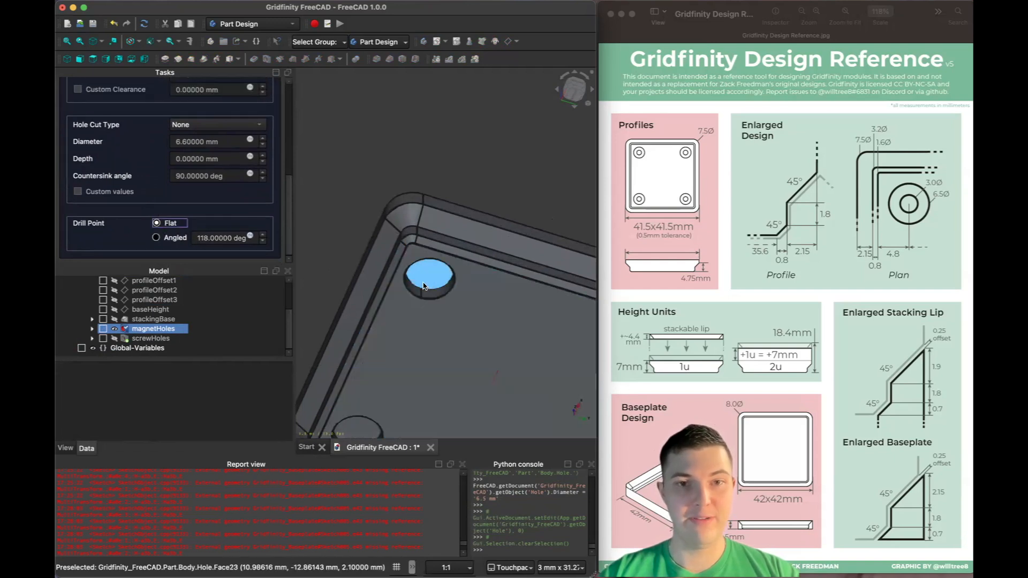
scroll(132, 223, "up", 6)
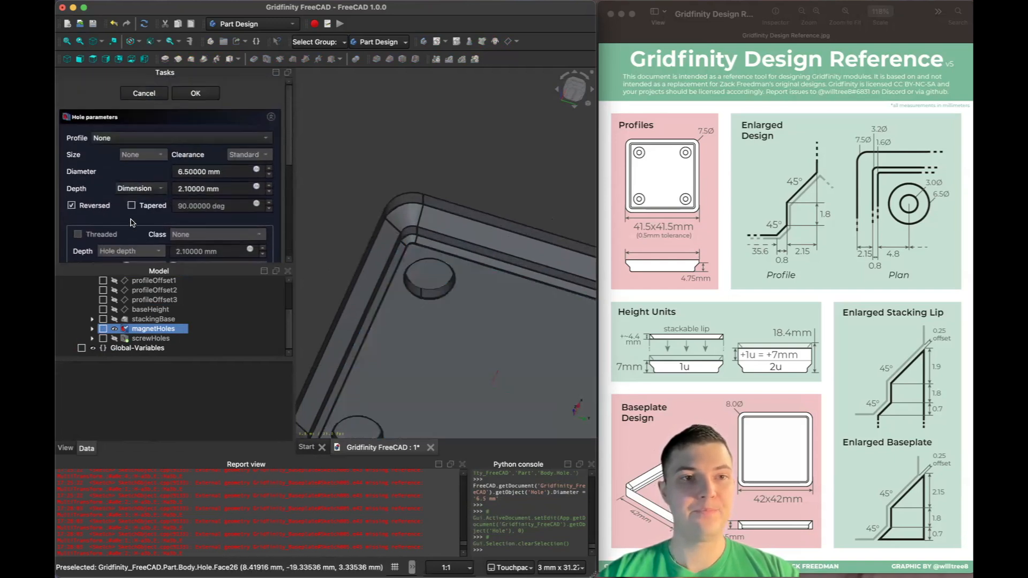
left_click(196, 93)
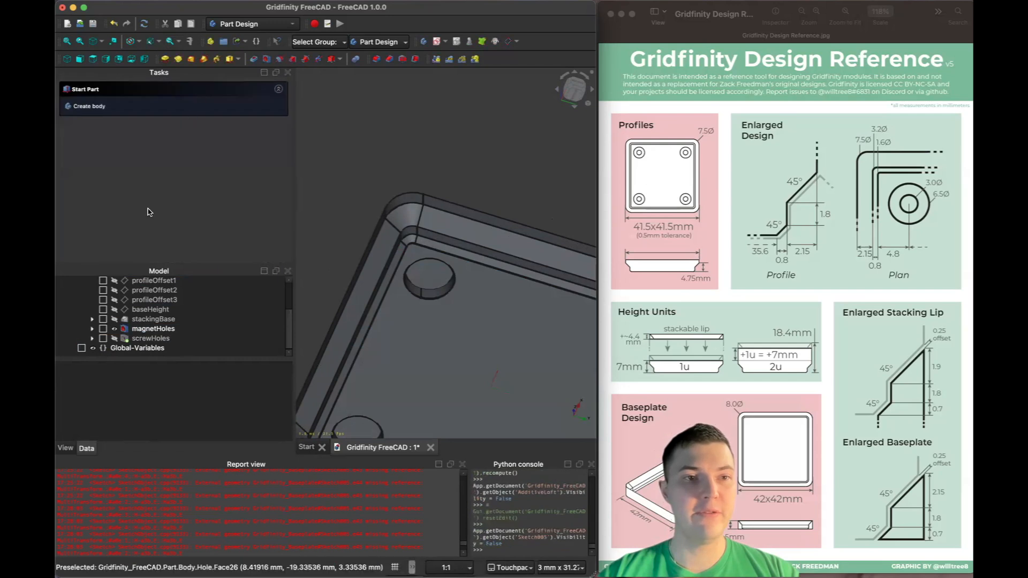
Edit the screwHoles feature to use a flat drill point and accept the change.
left_click(148, 341)
double_click(148, 341)
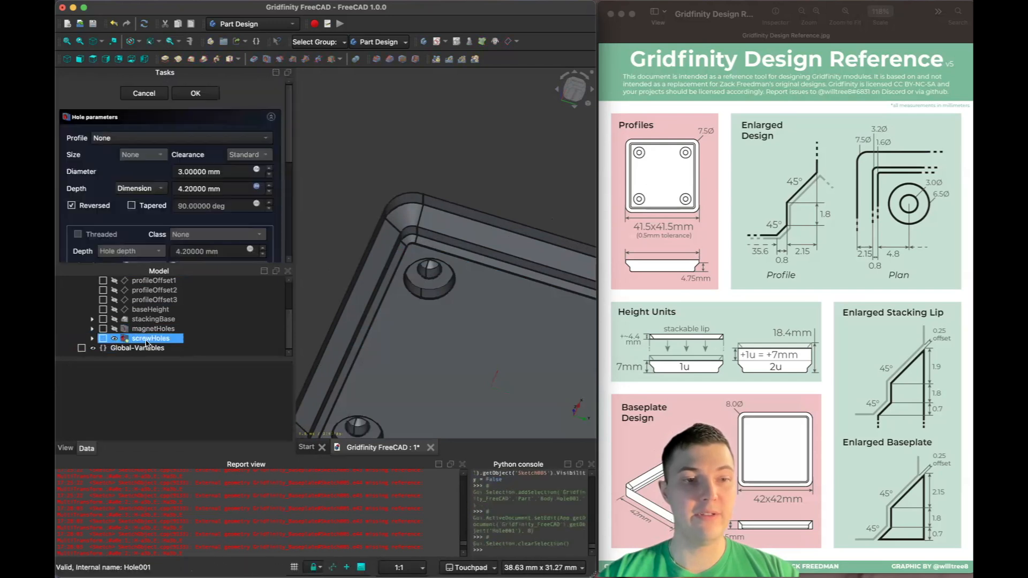
scroll(105, 169, "down", 1)
scroll(101, 176, "down", 4)
scroll(107, 180, "down", 1)
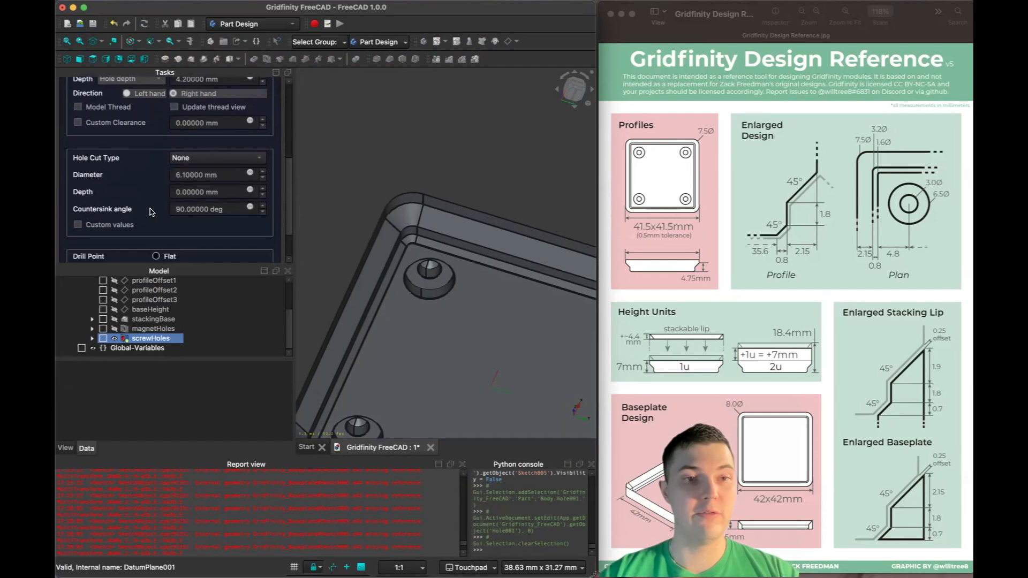
scroll(152, 211, "down", 3)
left_click(156, 209)
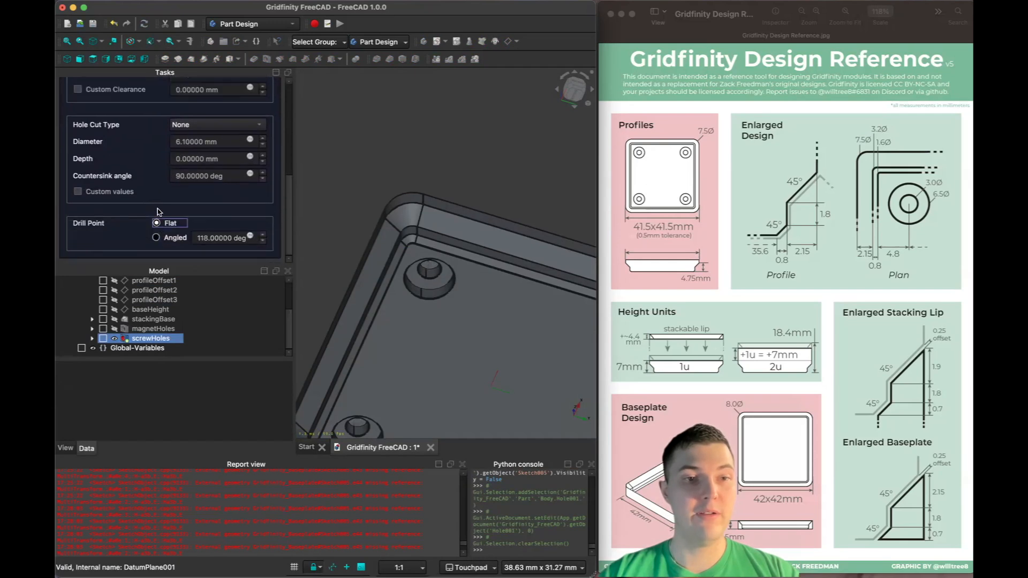
scroll(159, 179, "up", 10)
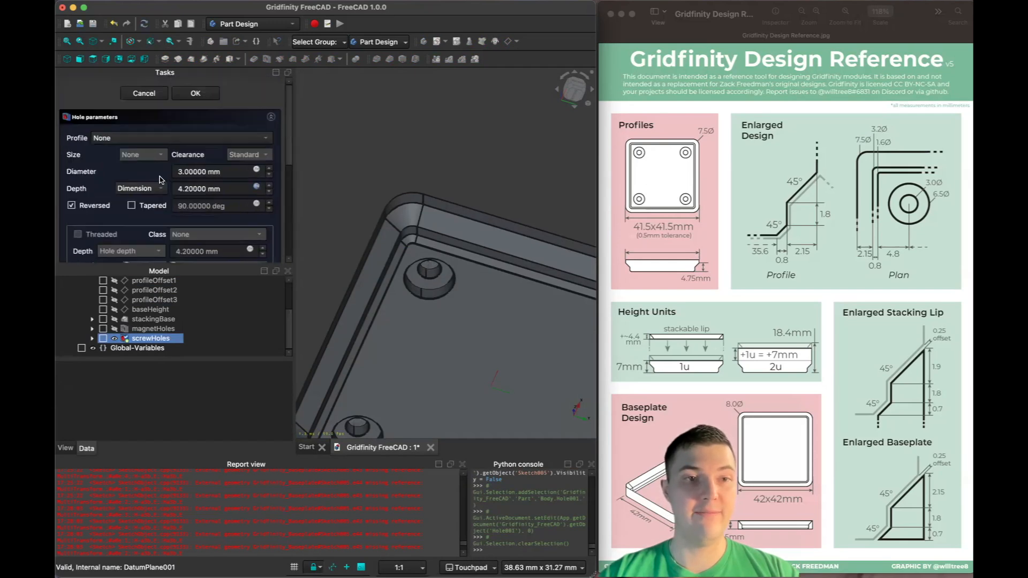
left_click(197, 93)
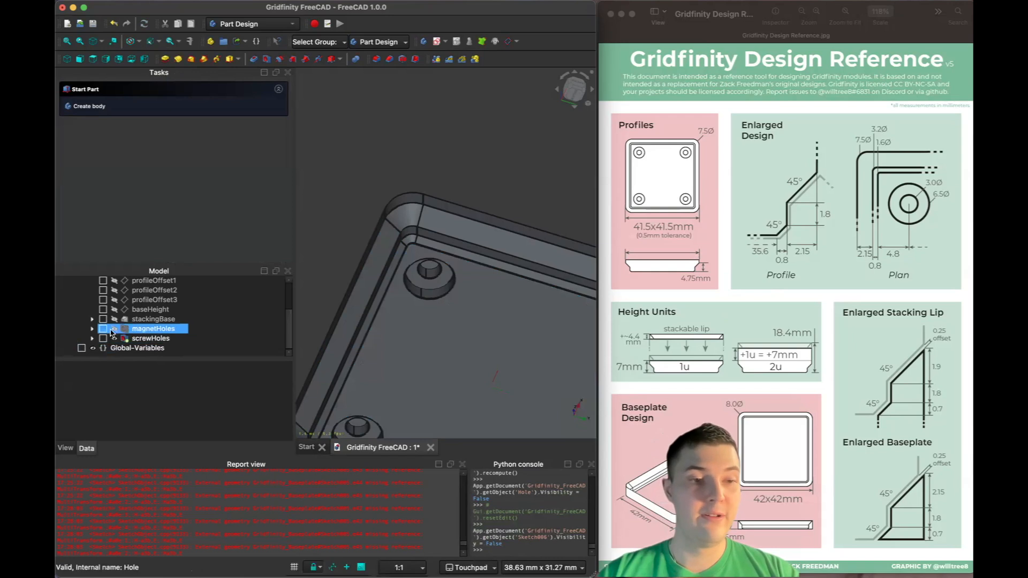
In the magnetsProfile sketch, set the placementX distance of the dimensioned corner circle to 4.8 mm.
left_click(92, 330)
double_click(166, 338)
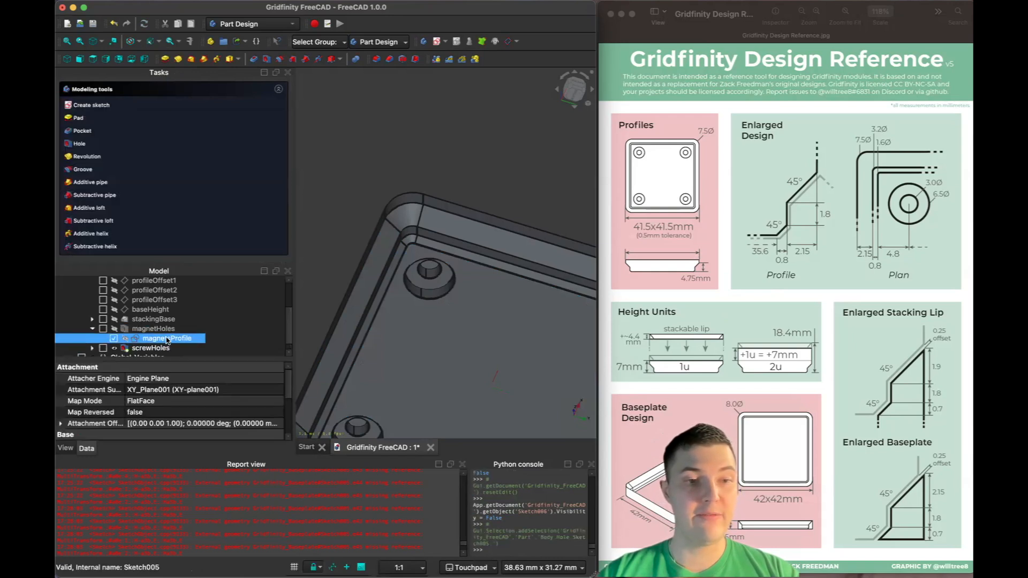
scroll(471, 298, "down", 3)
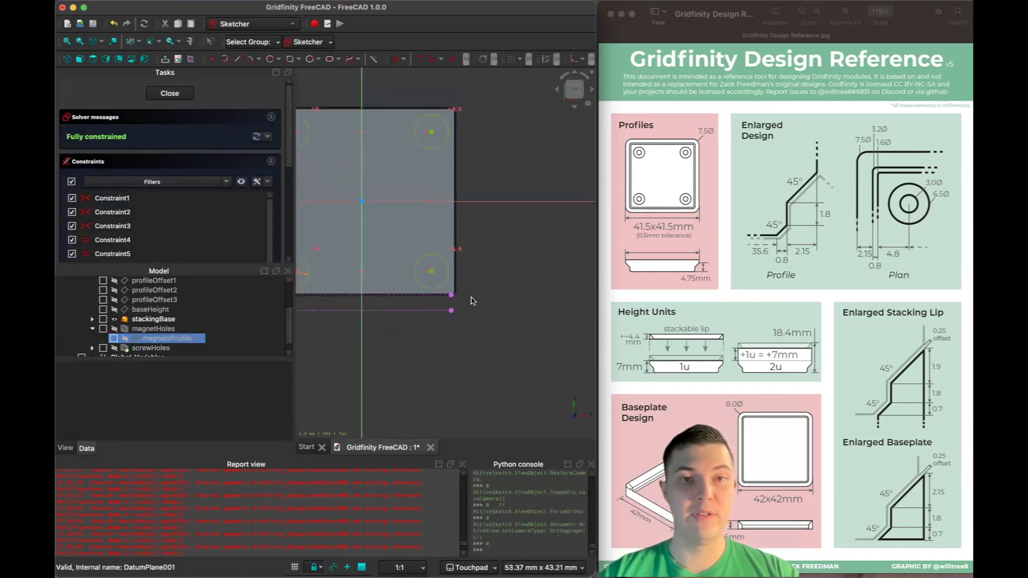
scroll(314, 274, "up", 5)
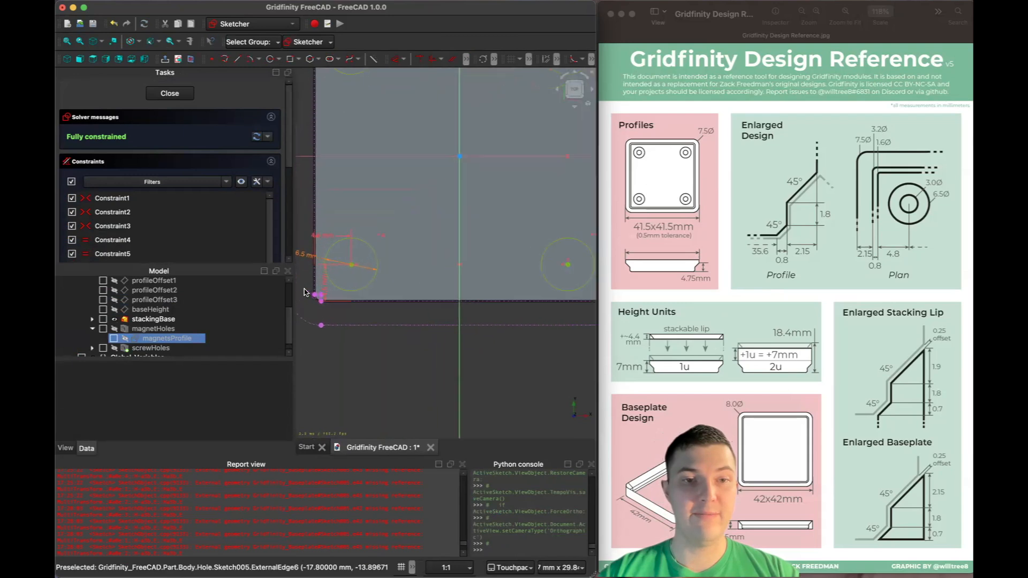
scroll(369, 272, "up", 2)
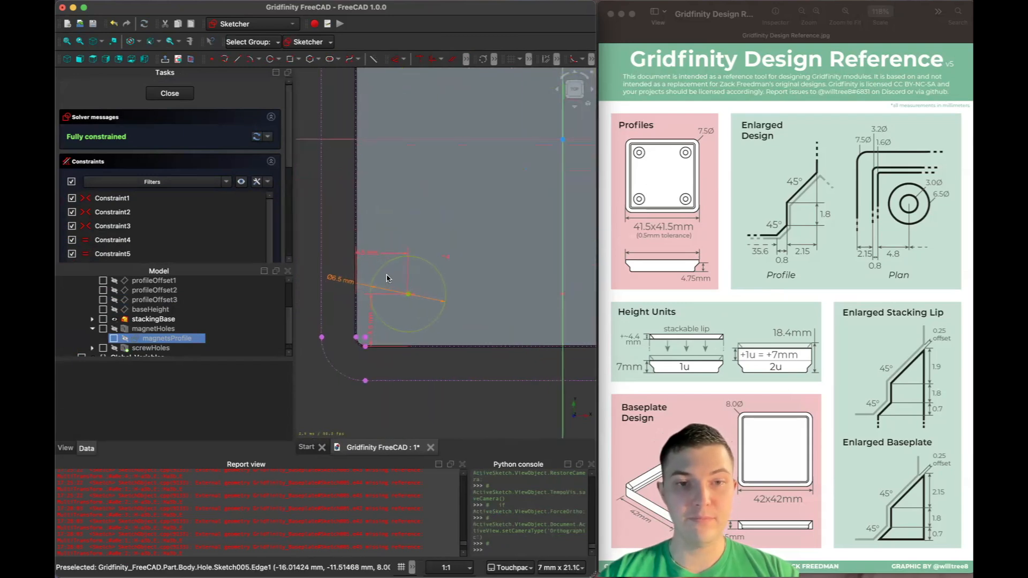
double_click(374, 253)
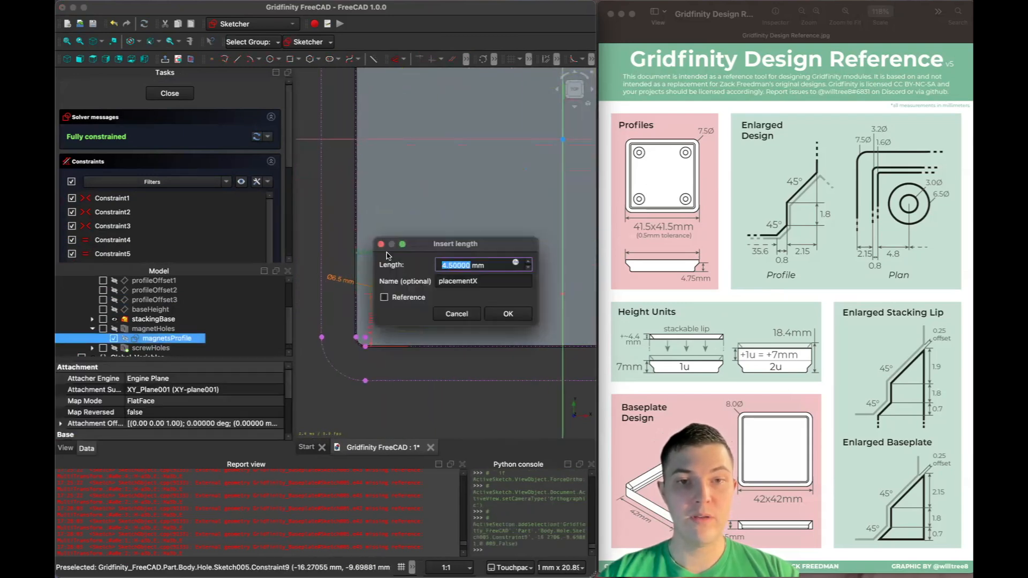
left_click(450, 268)
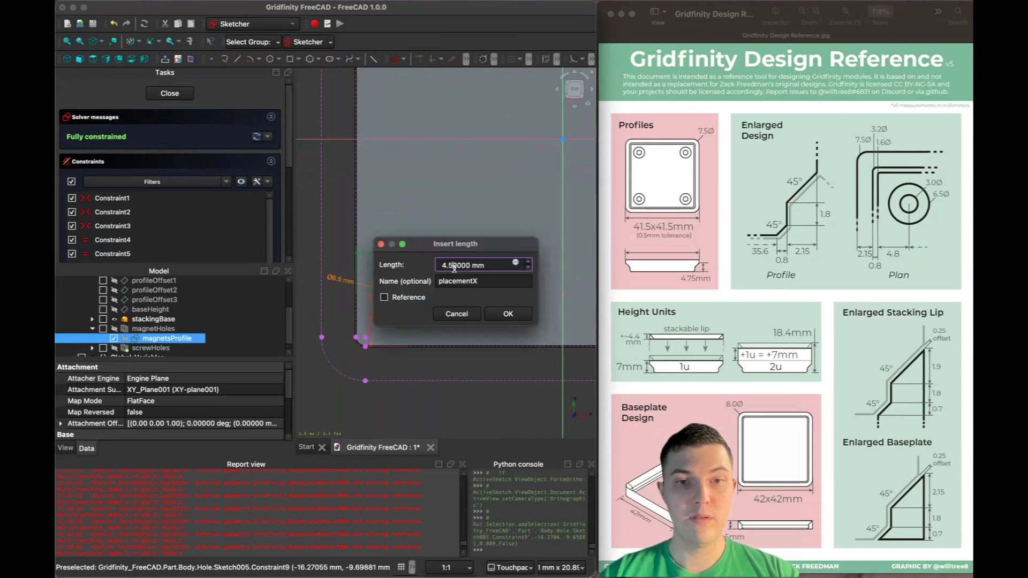
key("BackSpace")
type("8")
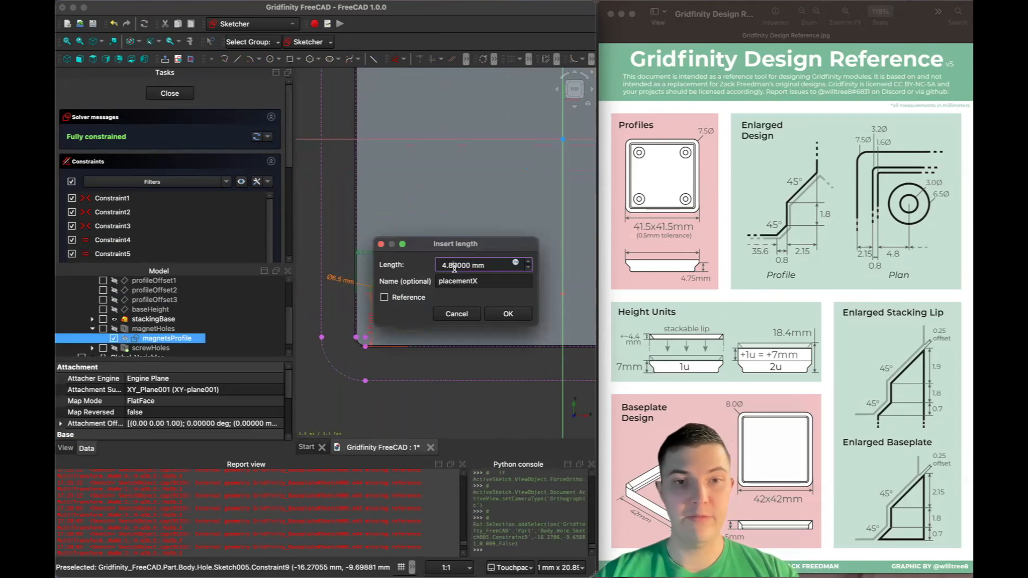
key("Return")
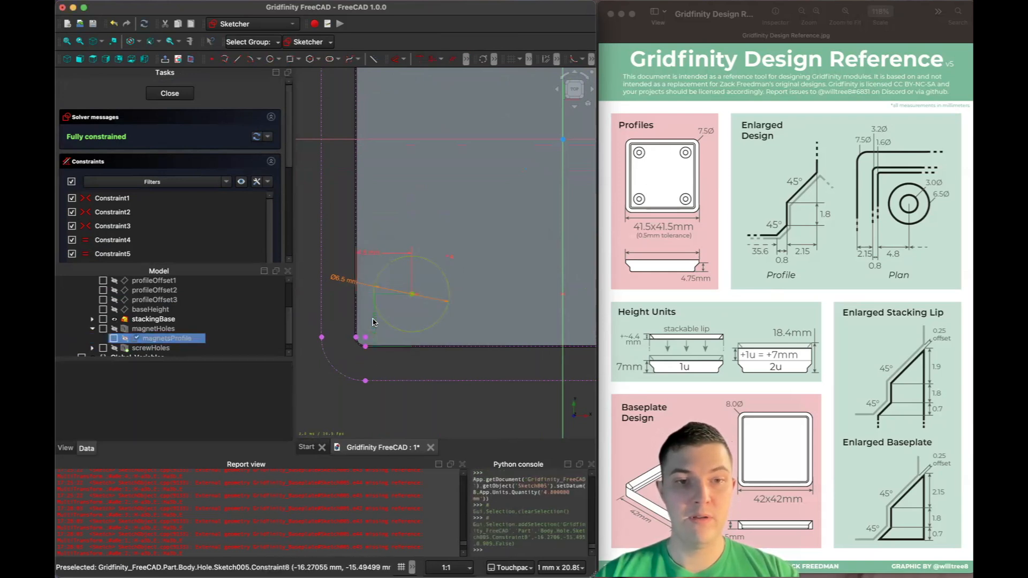
Set the circle's placementY distance to 4.8 mm and close the magnetsProfile sketch.
double_click(373, 322)
left_click(452, 332)
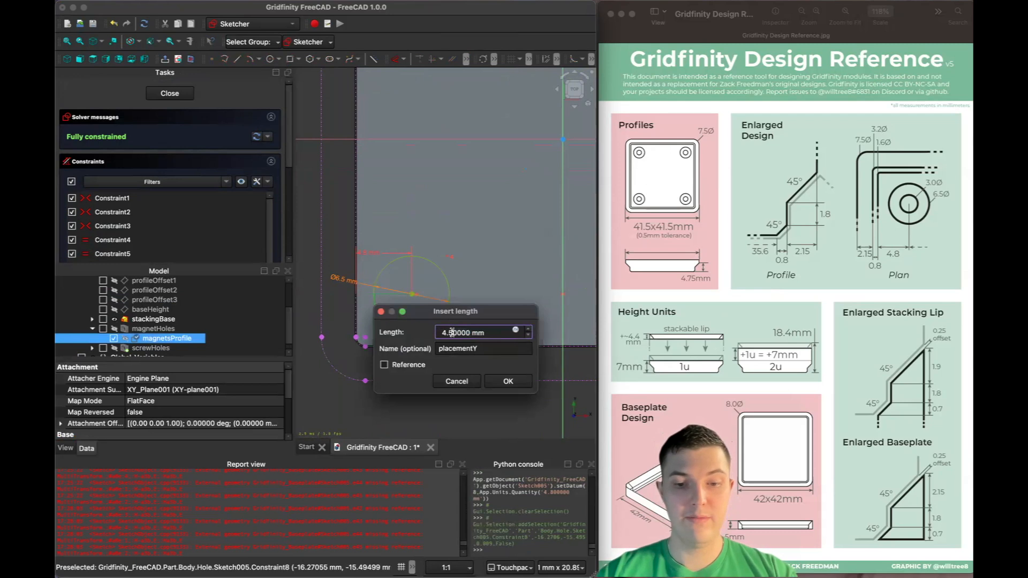
key("Return")
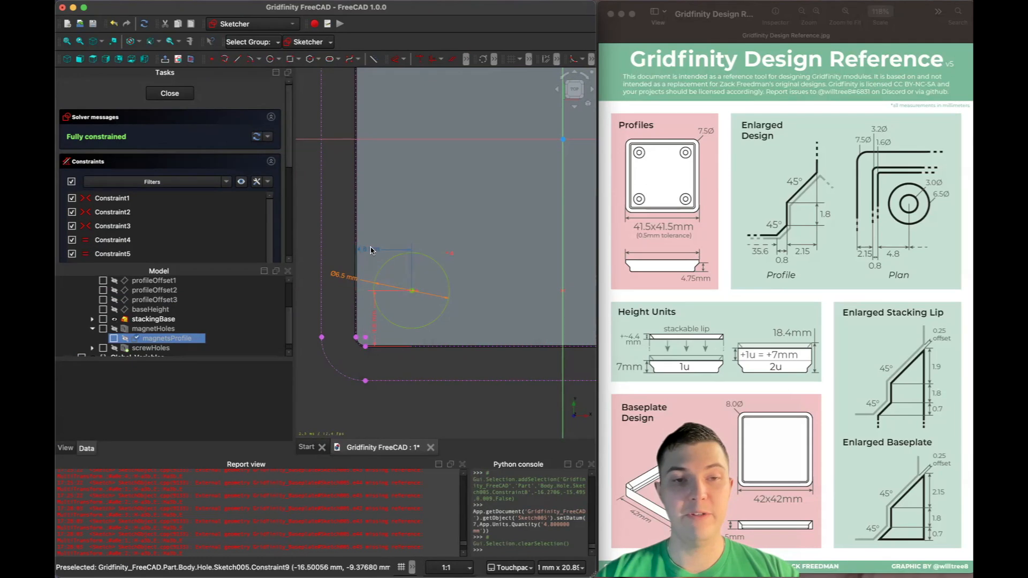
left_click(170, 94)
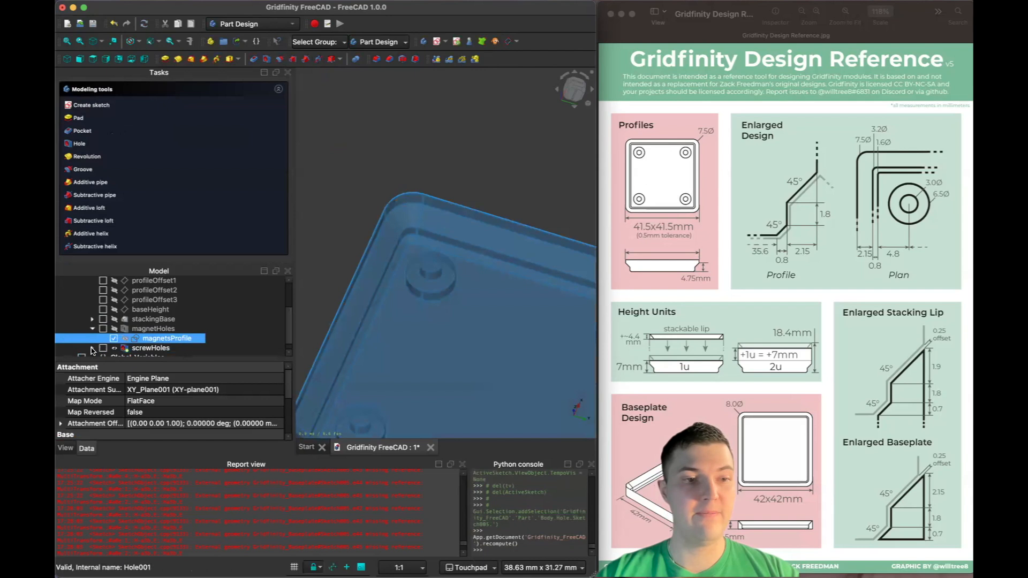
Open the screwsProfile sketch, inspect the screw circles against the magnet holes from below, then close it and return to the isometric view.
left_click(92, 349)
double_click(157, 339)
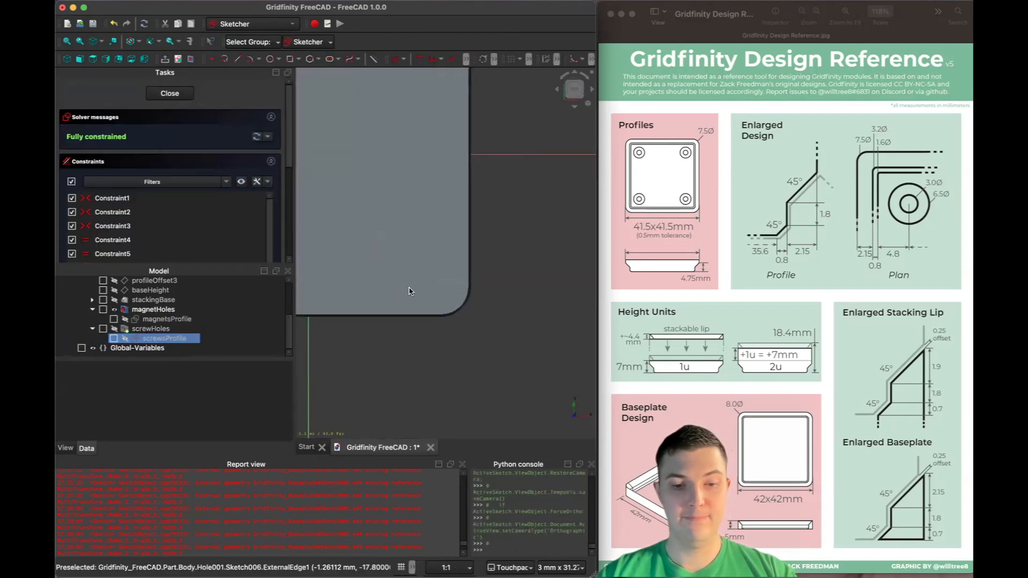
key("5")
scroll(572, 303, "down", 5)
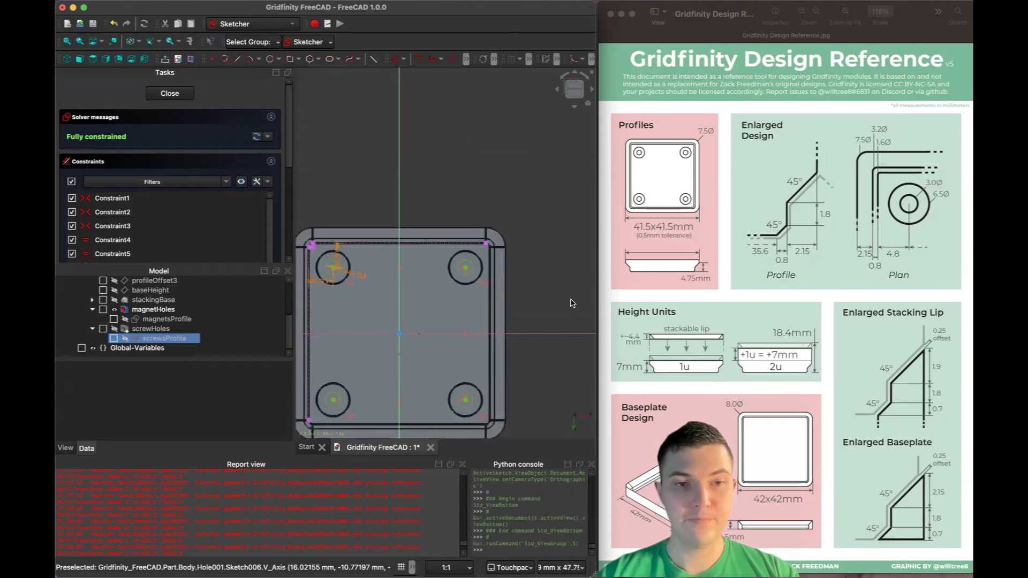
scroll(311, 286, "up", 5)
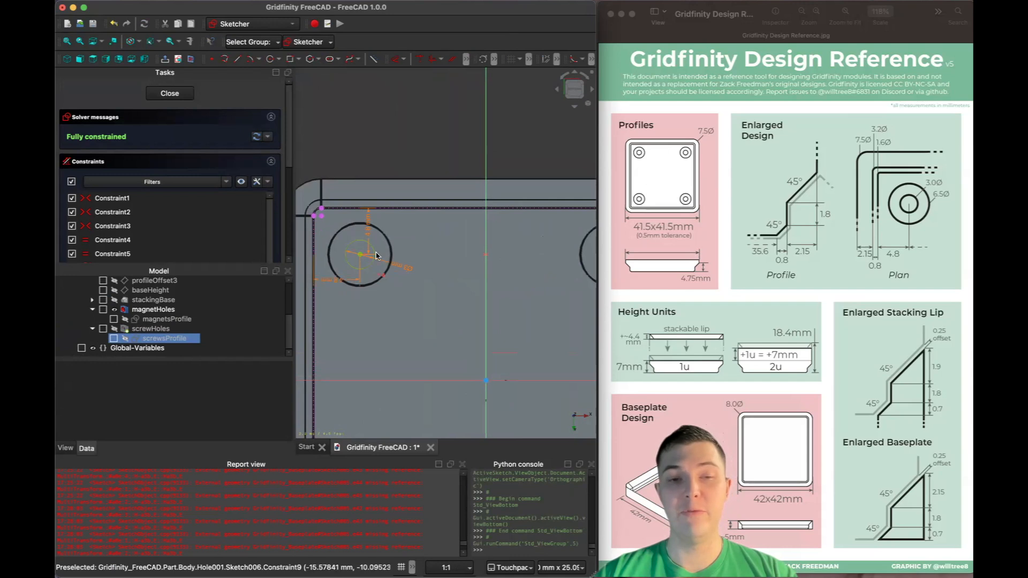
left_click(170, 94)
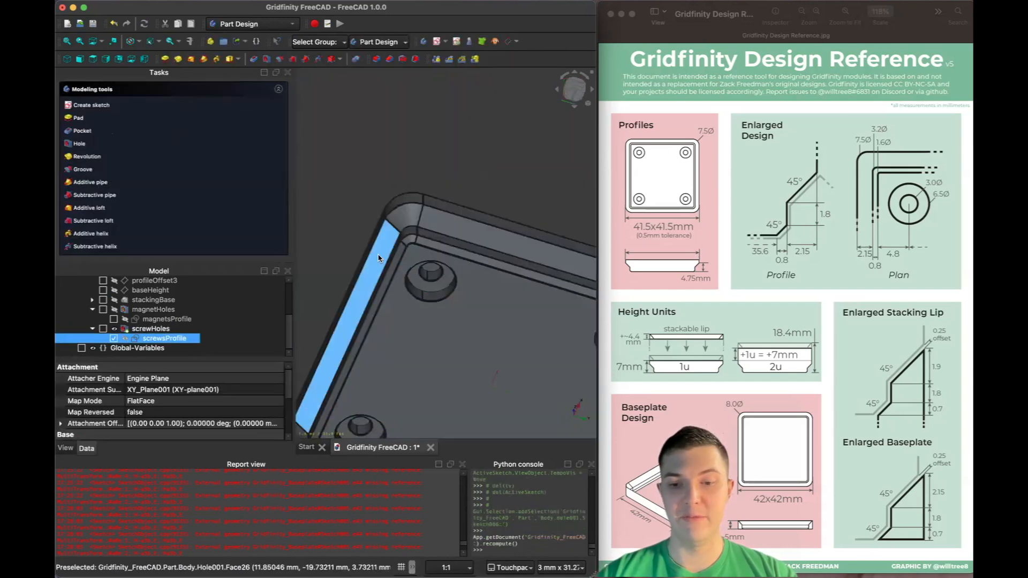
key("0")
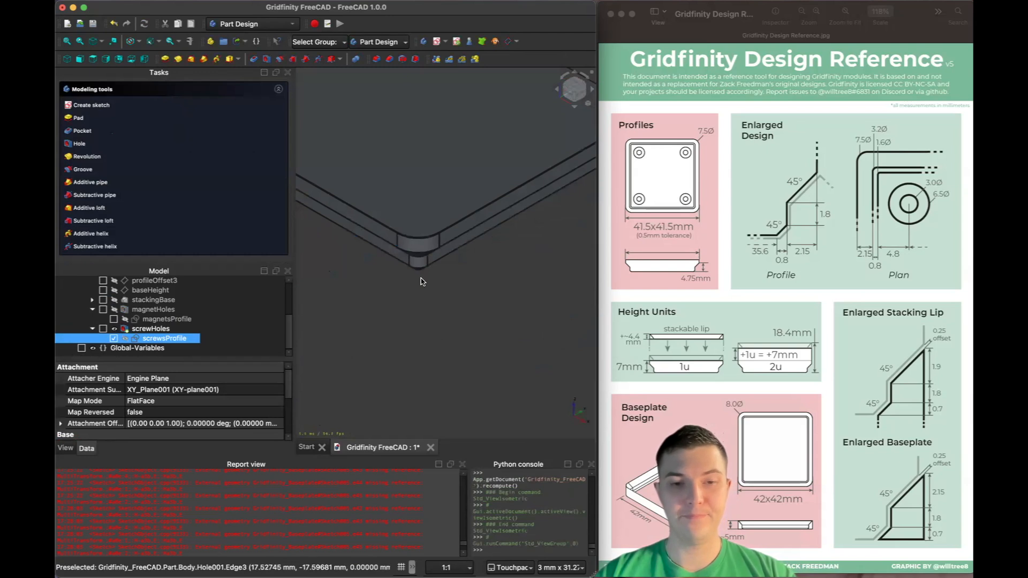
Show the Body's origin planes and axes around the base.
scroll(423, 281, "down", 5)
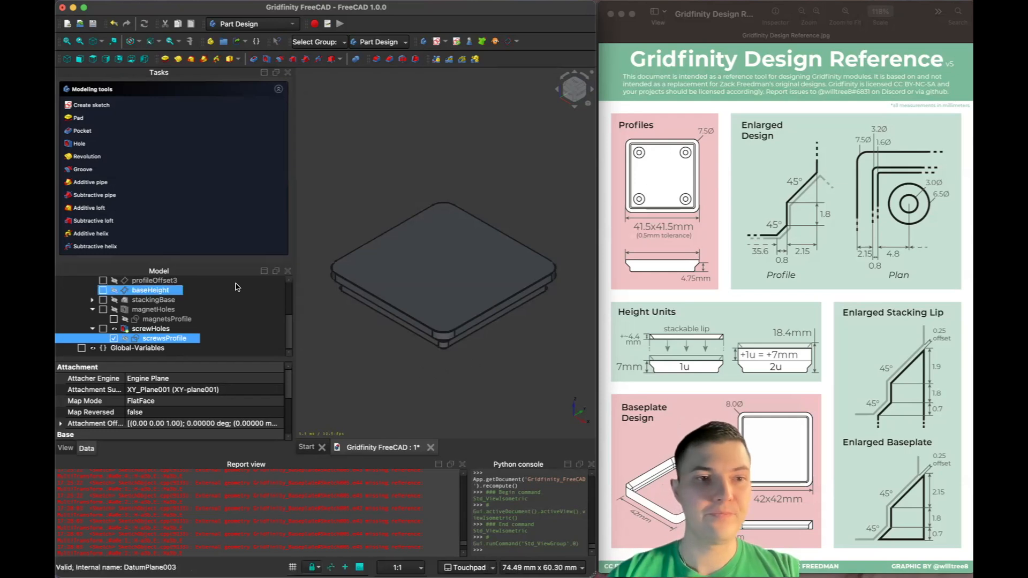
left_click(158, 319, "super")
scroll(140, 320, "up", 3)
scroll(139, 320, "down", 2)
scroll(138, 319, "up", 3)
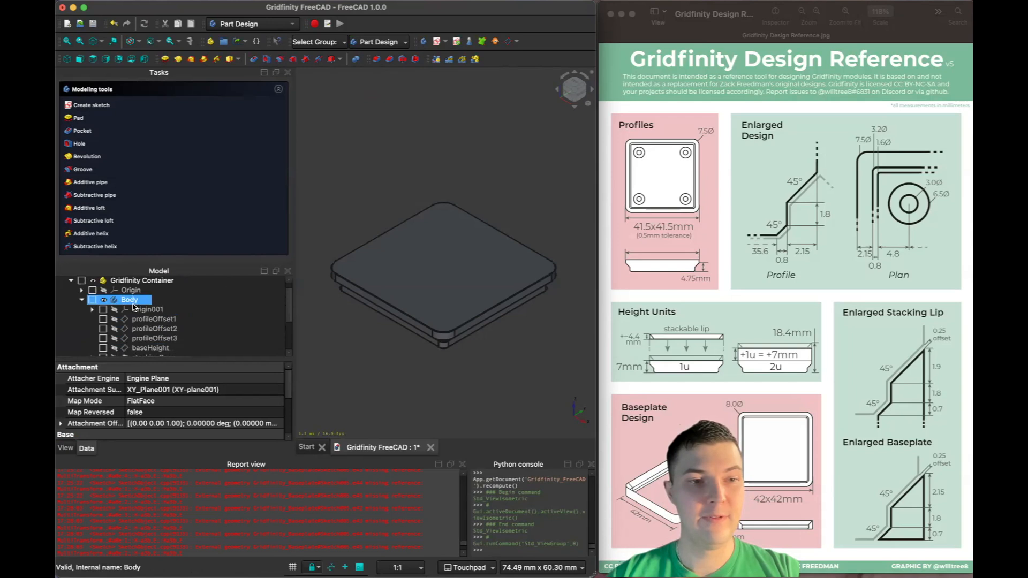
left_click(129, 311)
key("space")
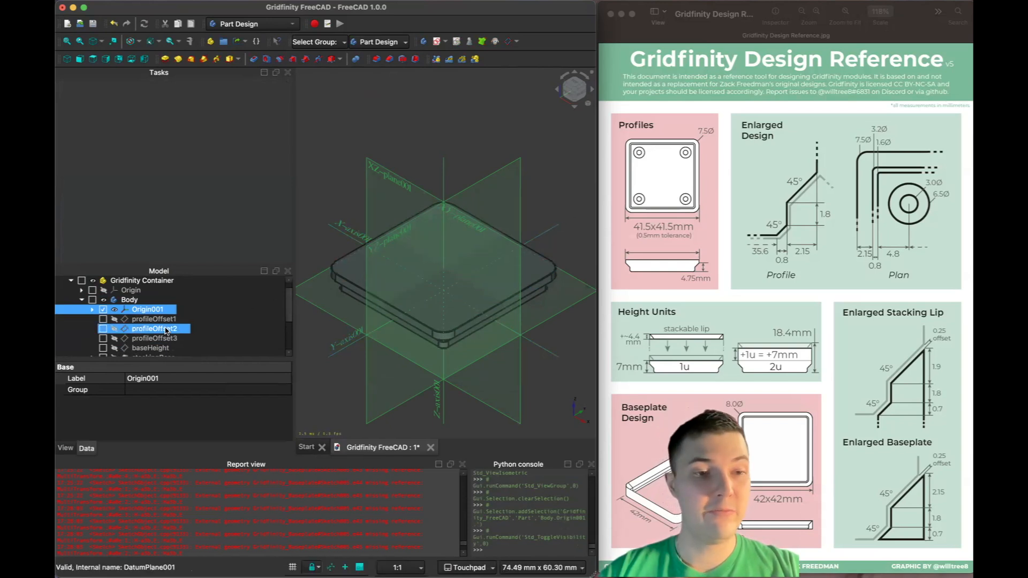
Review the Global-Variables set, including the fillet diameters, profile offsets, unit counts, and magnet and screw diameters.
scroll(188, 321, "down", 3)
left_click(137, 348)
scroll(142, 407, "down", 3)
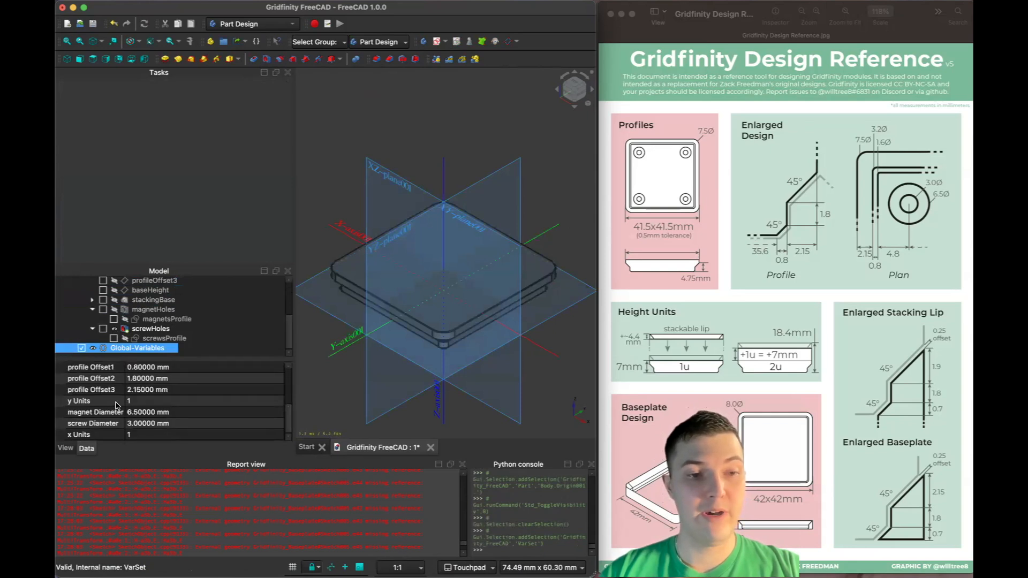
scroll(157, 415, "up", 3)
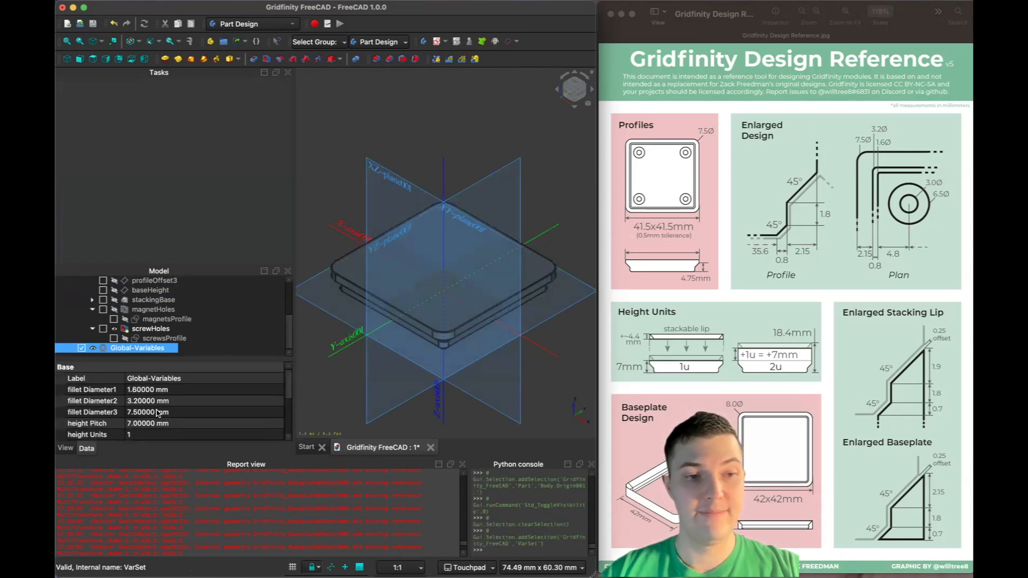
scroll(149, 321, "up", 3)
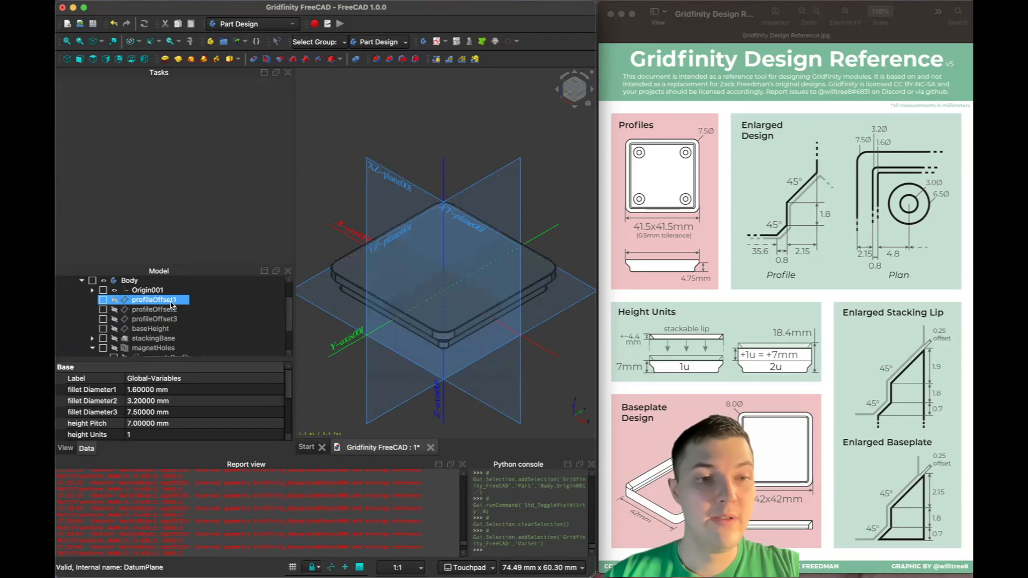
Hide the Body's origin planes and axes.
left_click(148, 320)
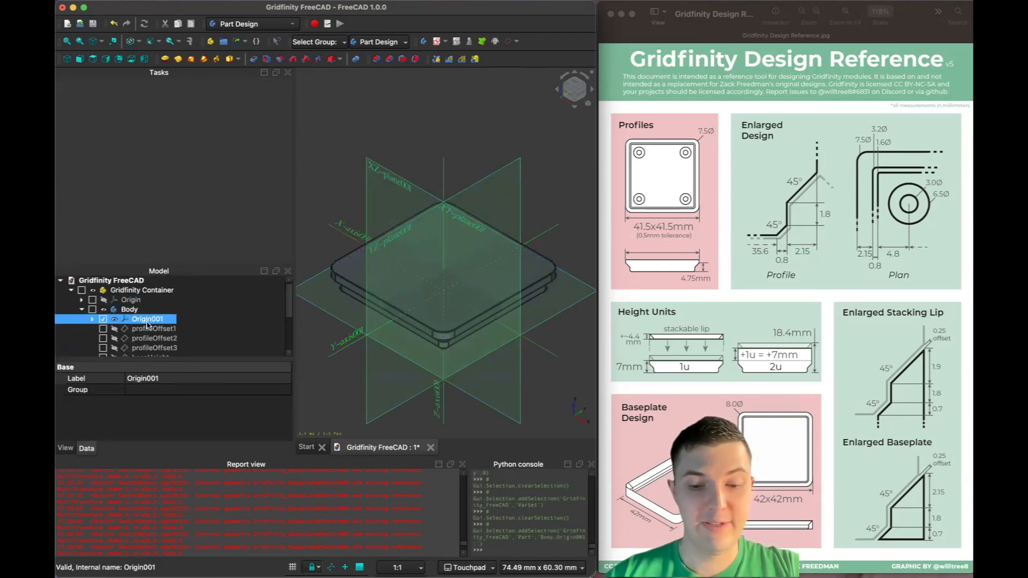
key("space")
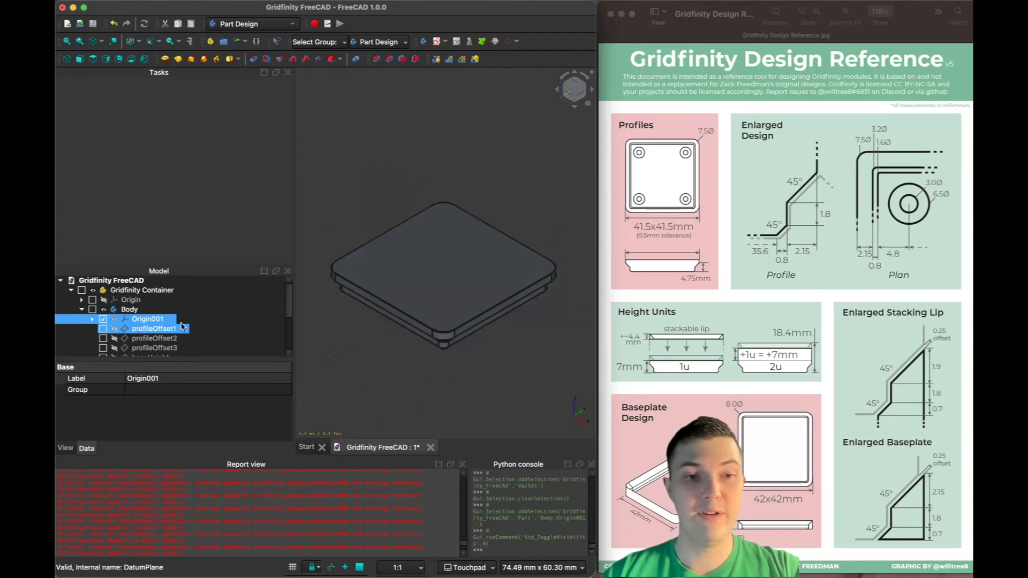
scroll(155, 321, "down", 3)
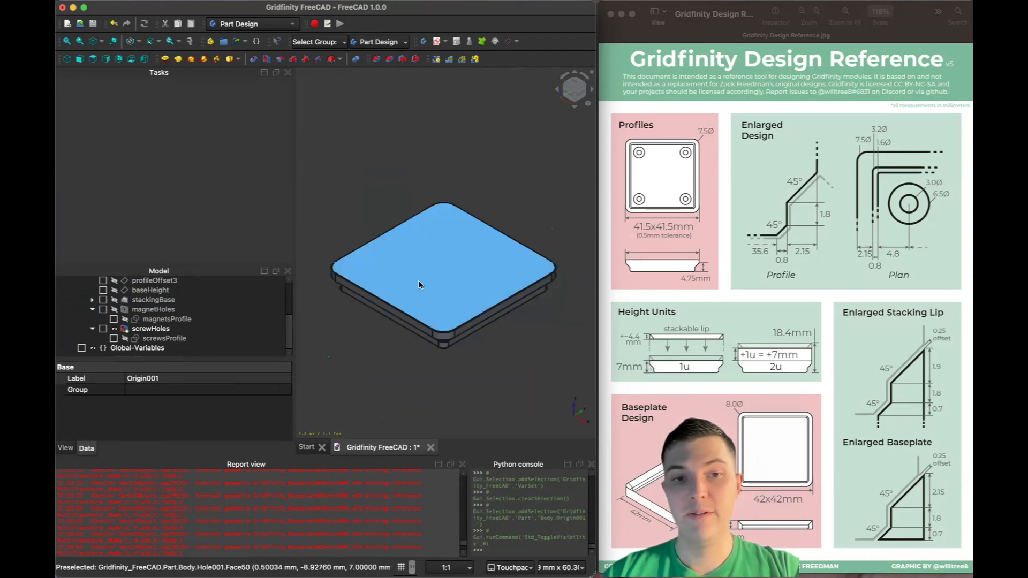
Create a sketch on the base's top face and project the face's left edge, bottom edge and lower-left corner arc as external geometry.
left_click(432, 271)
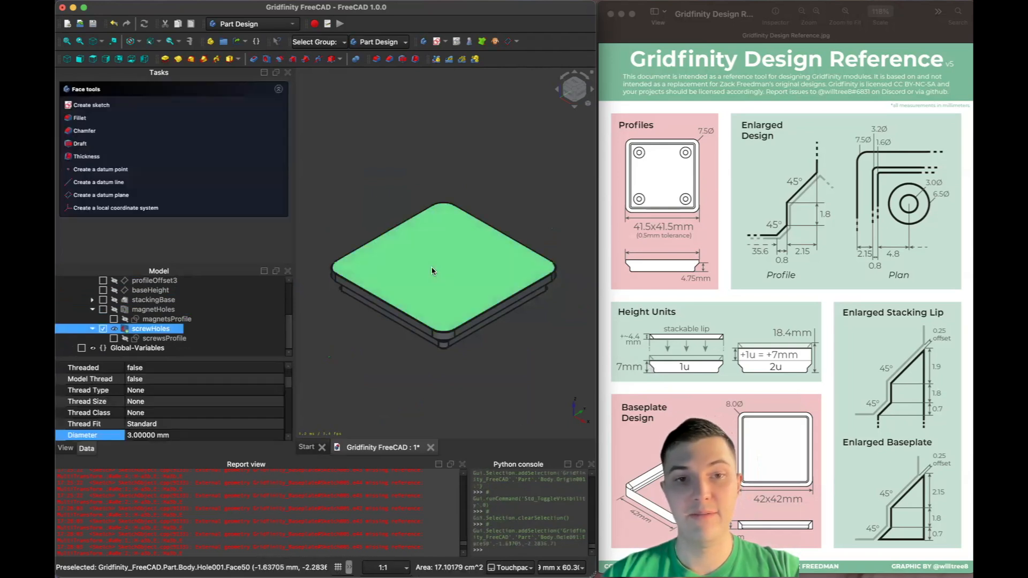
left_click(86, 104)
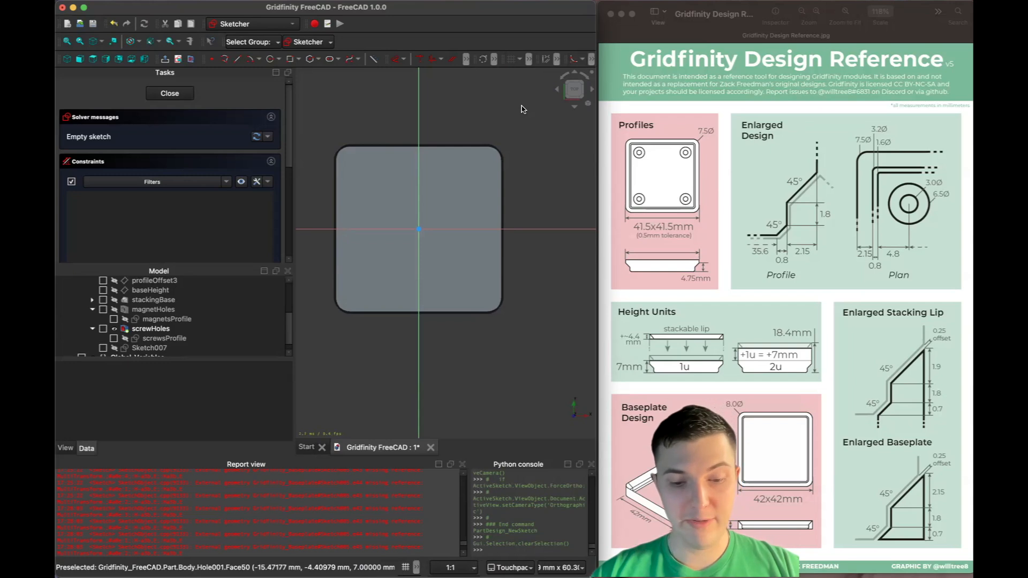
key("g")
key("x")
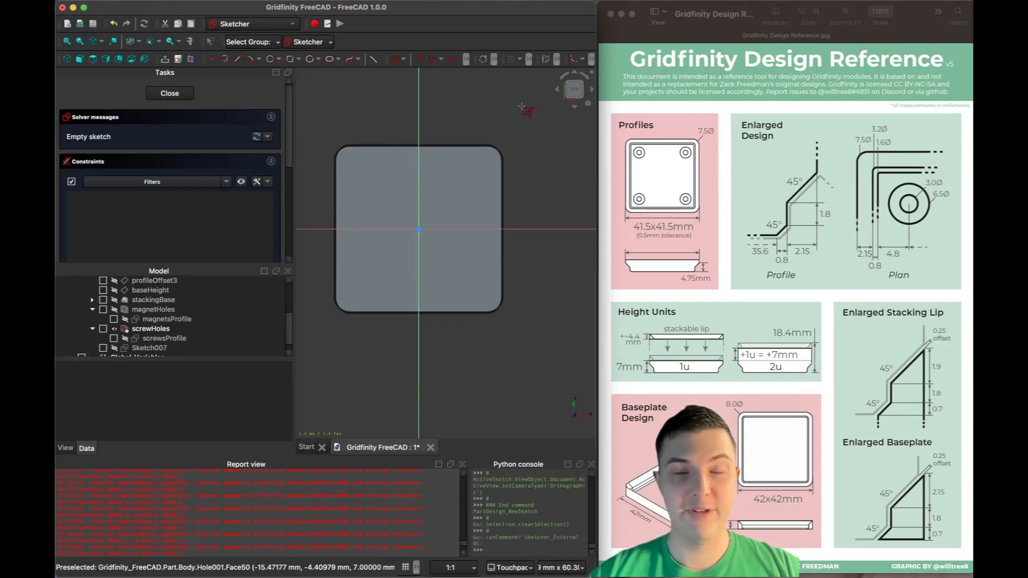
left_click(336, 268)
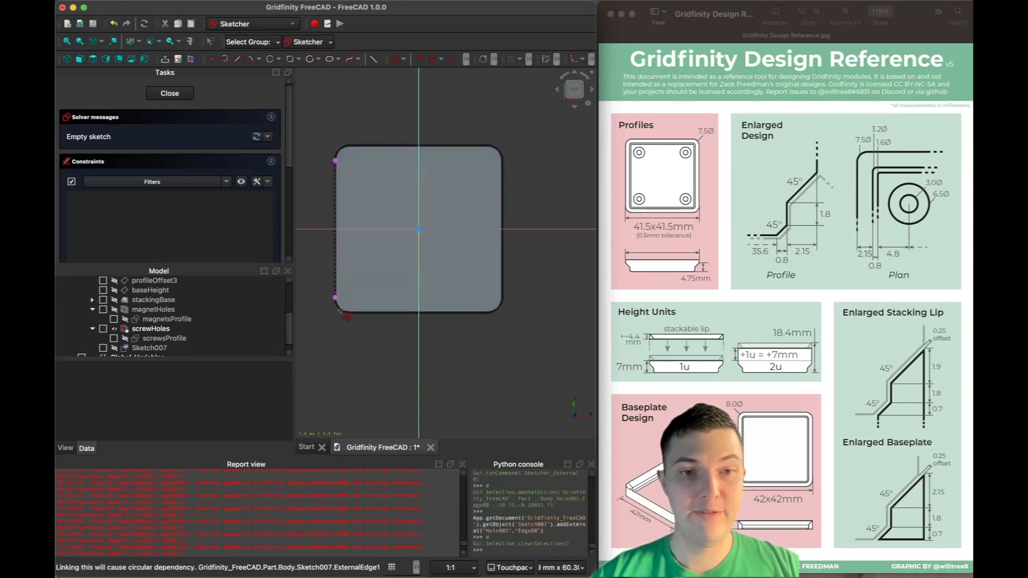
left_click(374, 312)
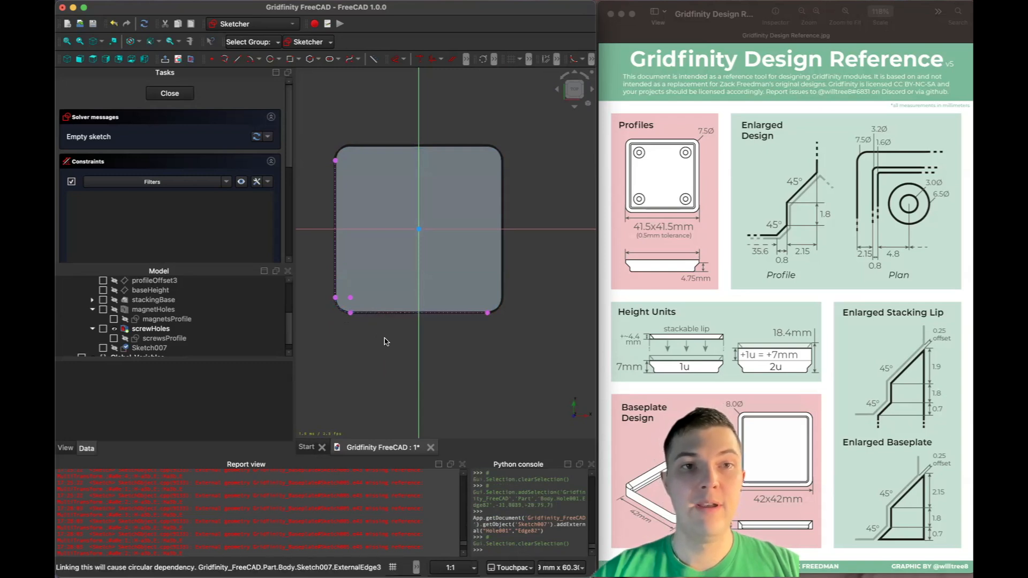
Draw a rounded rectangle around the origin, inside the outline of the top face, starting near (-12.1 mm, -13.9 mm).
left_click(298, 59)
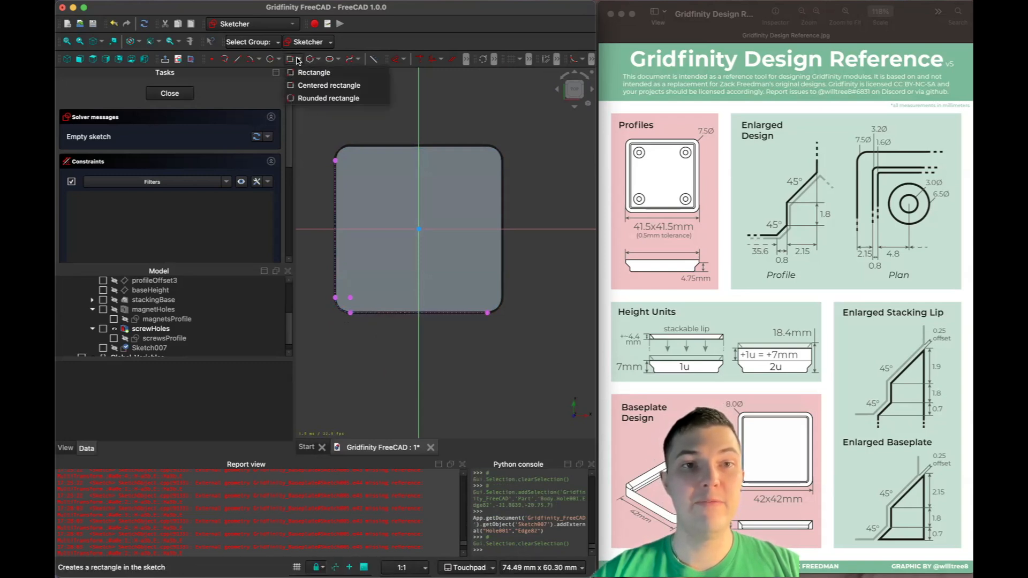
left_click(308, 98)
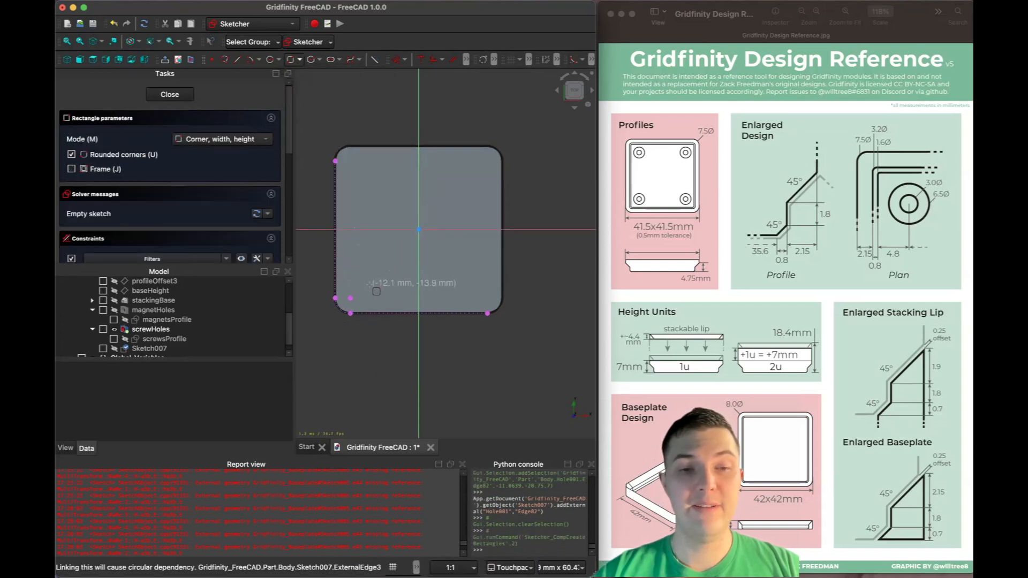
left_click(369, 285)
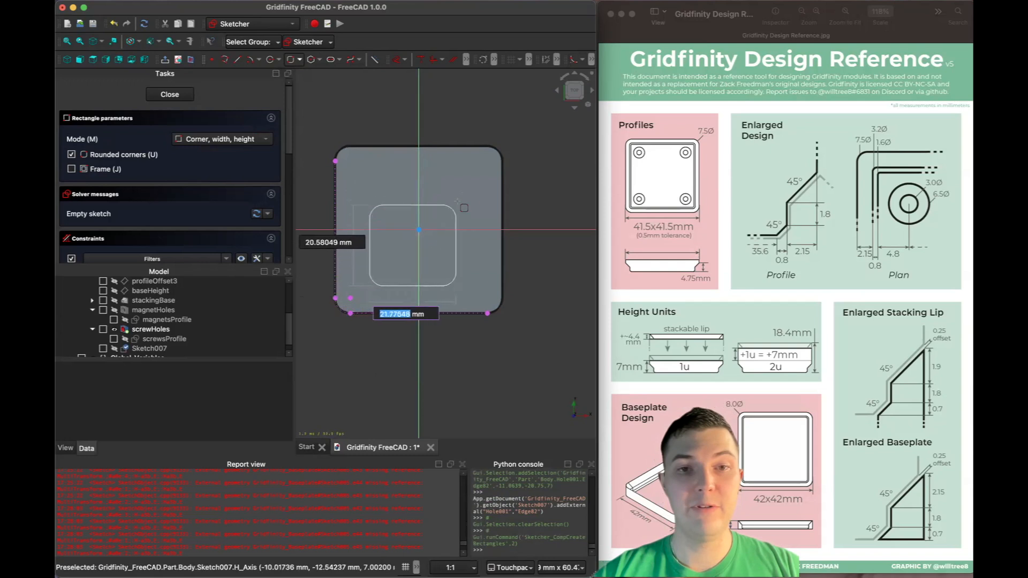
left_click(487, 170)
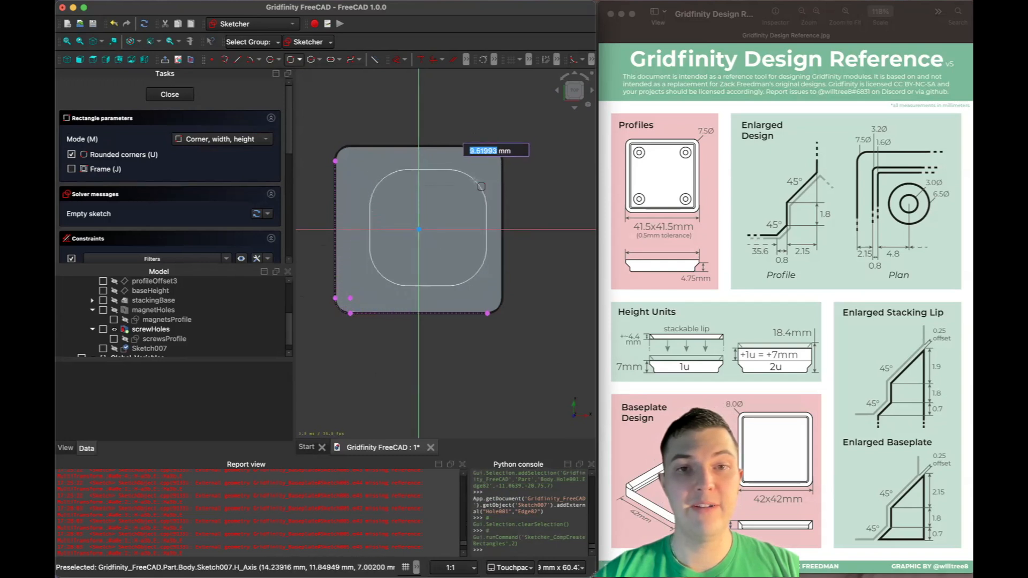
left_click(483, 187)
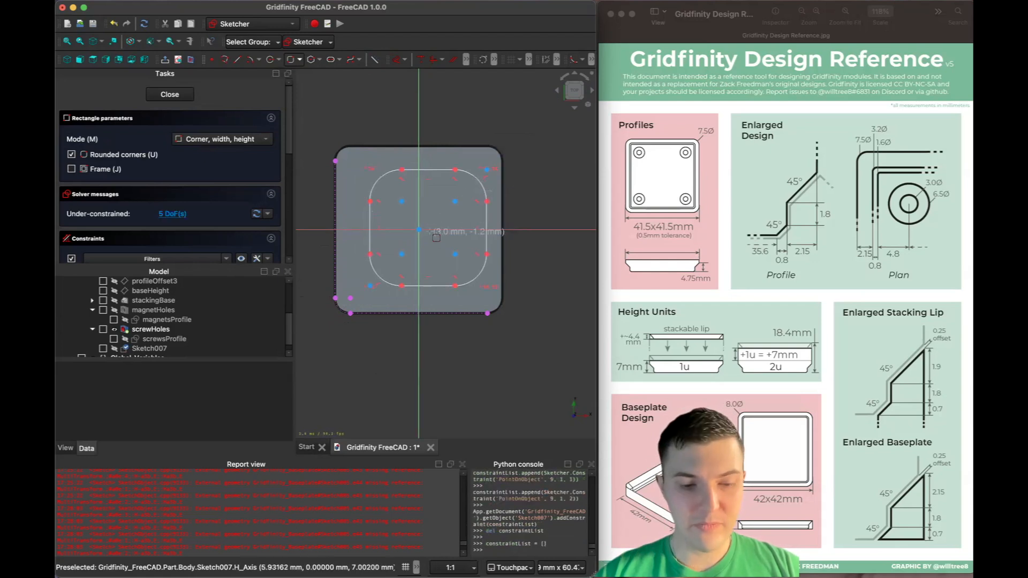
key("Escape")
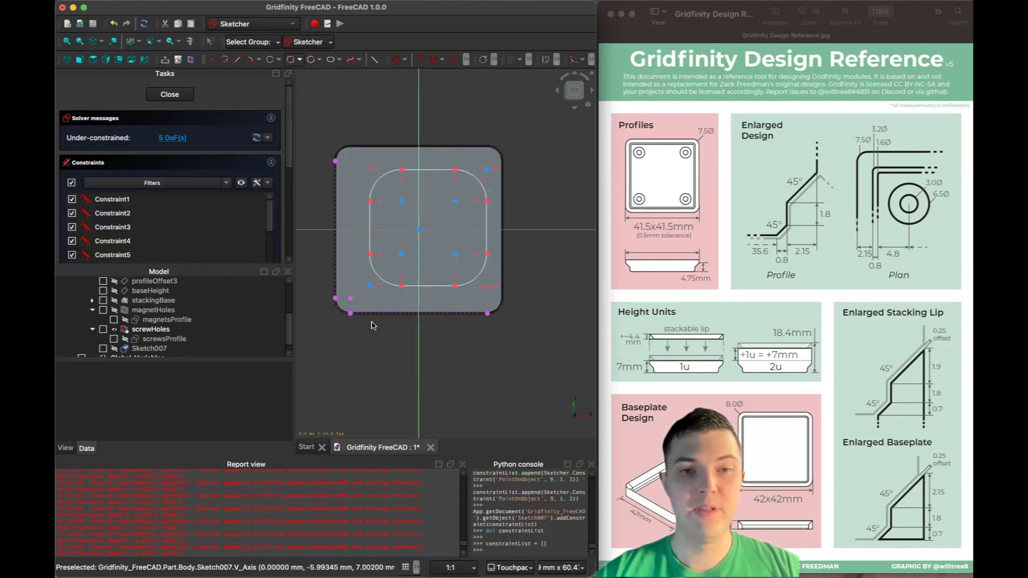
Constrain the rounded rectangle's bottom and left side endpoints onto the projected bottom and left edges of the base.
scroll(374, 325, "up", 3)
key("c")
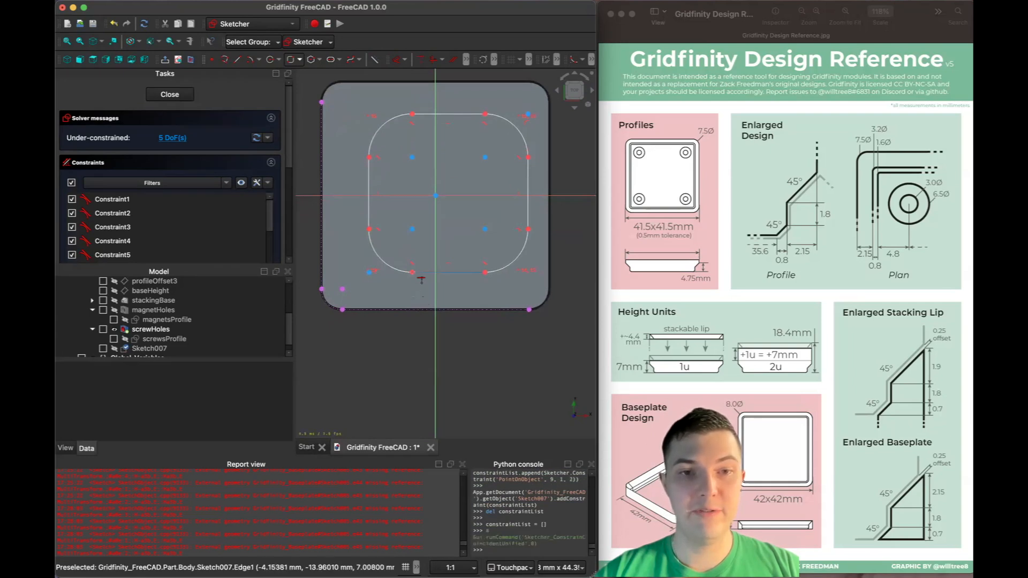
left_click(413, 272)
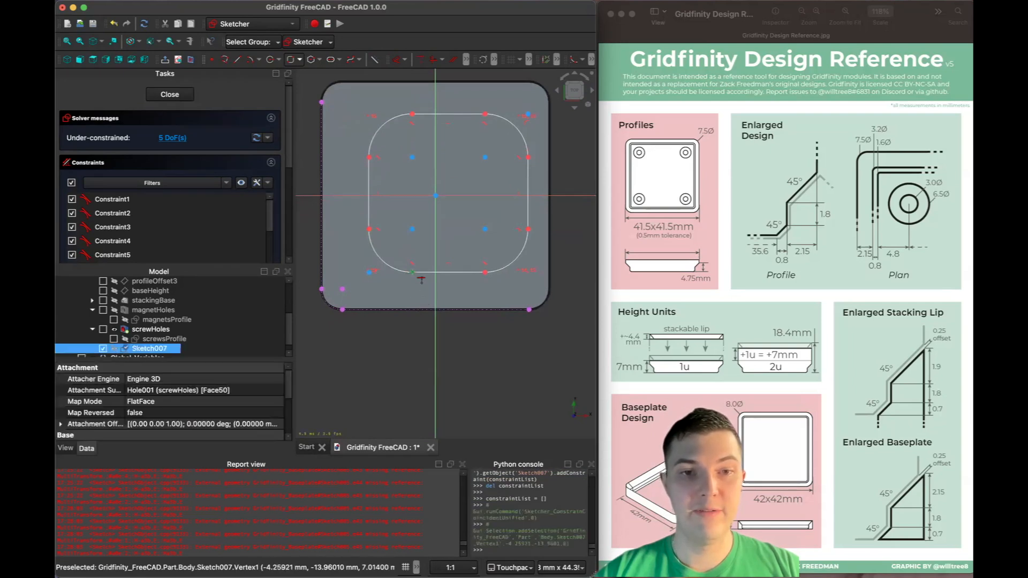
left_click(415, 315)
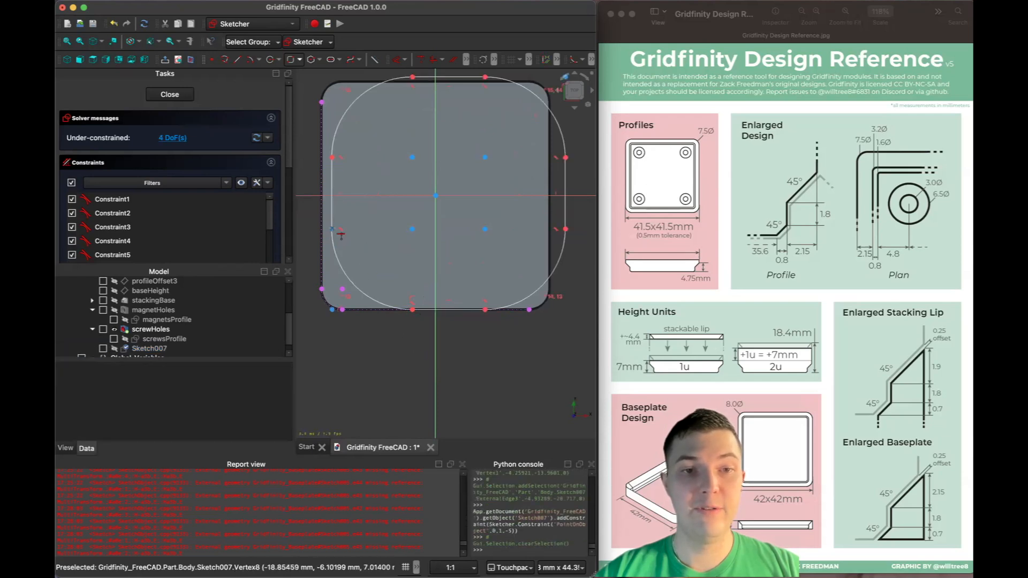
left_click(335, 230)
left_click(346, 282)
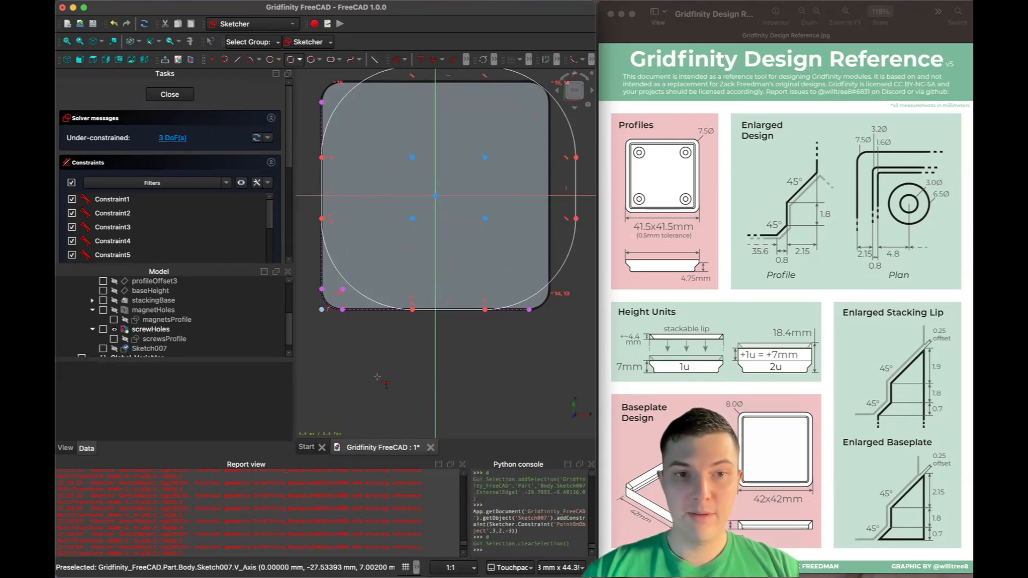
Set the diameter of the rounded rectangle's lower-left corner arc with the expression <<Global-Variables>>.Base_filletDiameter3.
key("k")
key("o")
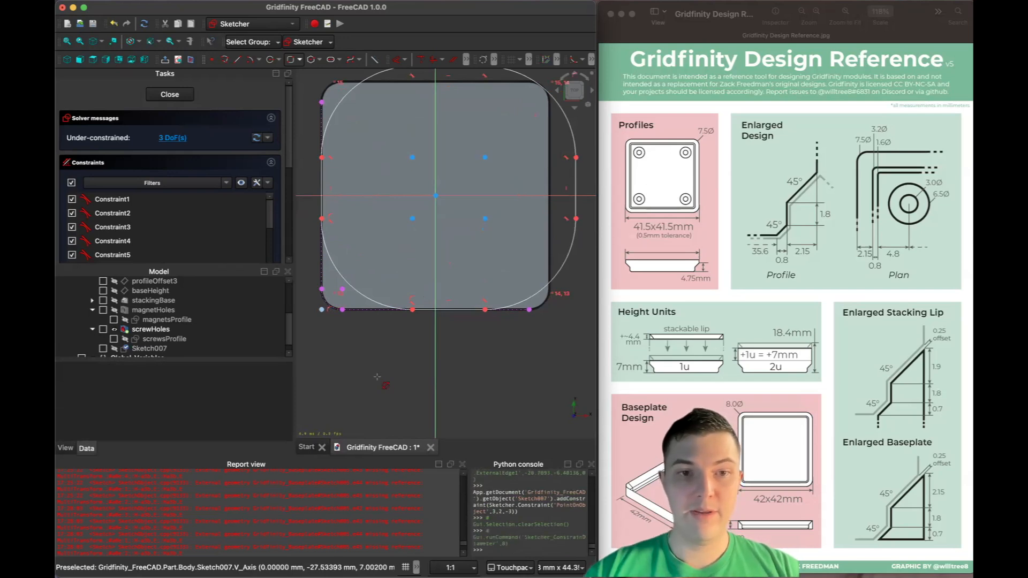
left_click(365, 295)
left_click(478, 309)
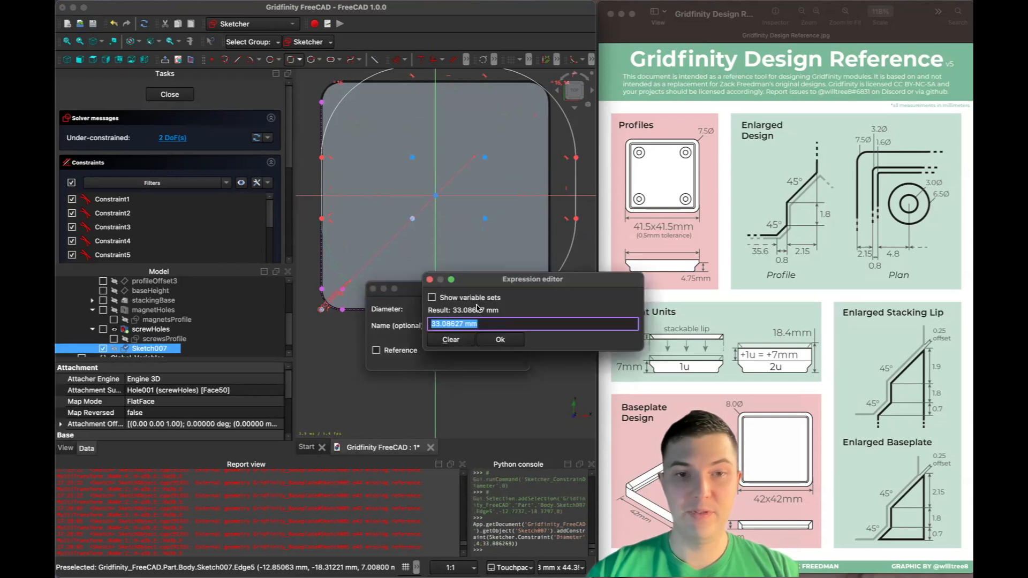
type("gl")
key("Down")
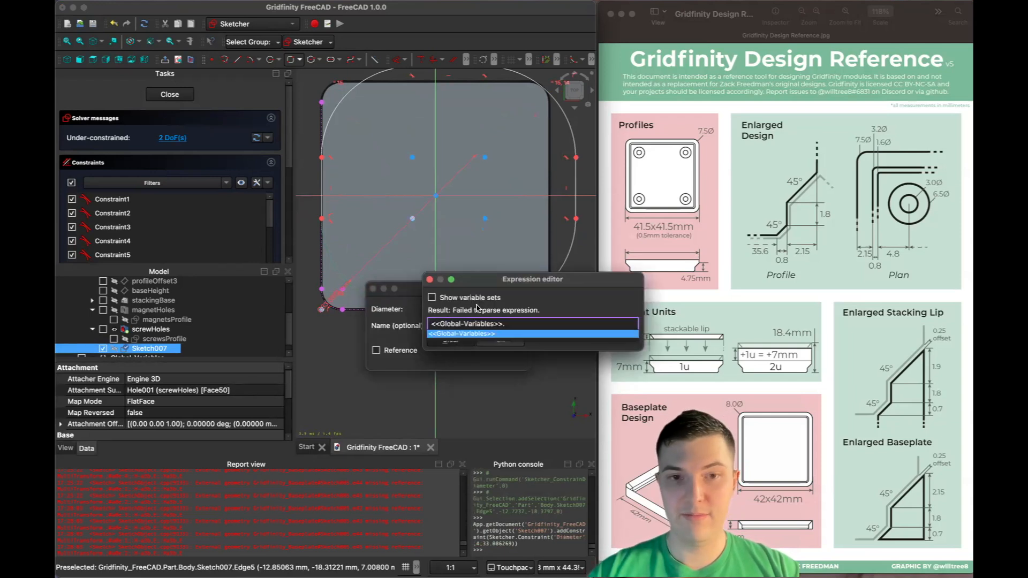
type("fill")
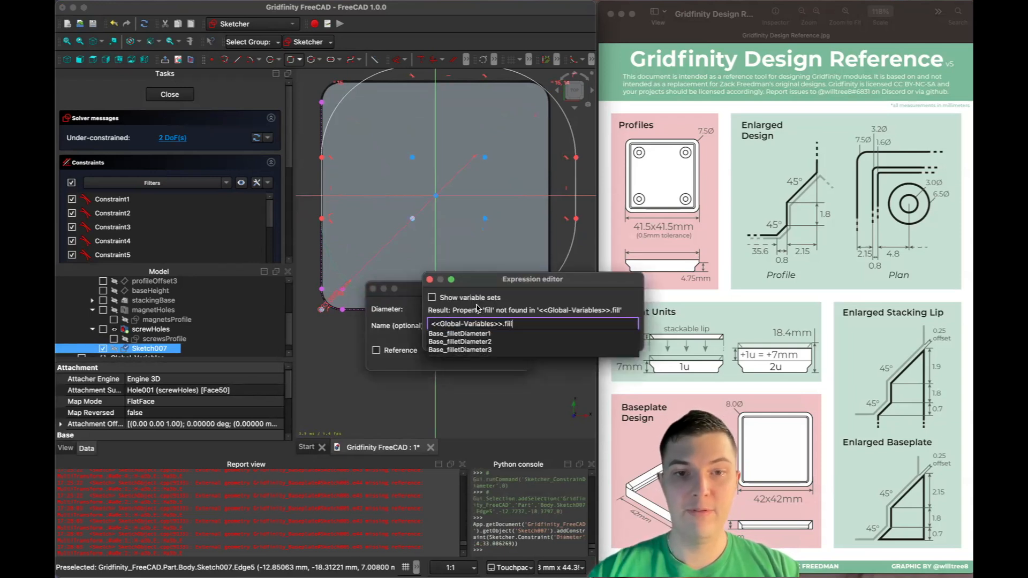
key("Down")
key("Down")
key("Down")
key("Return")
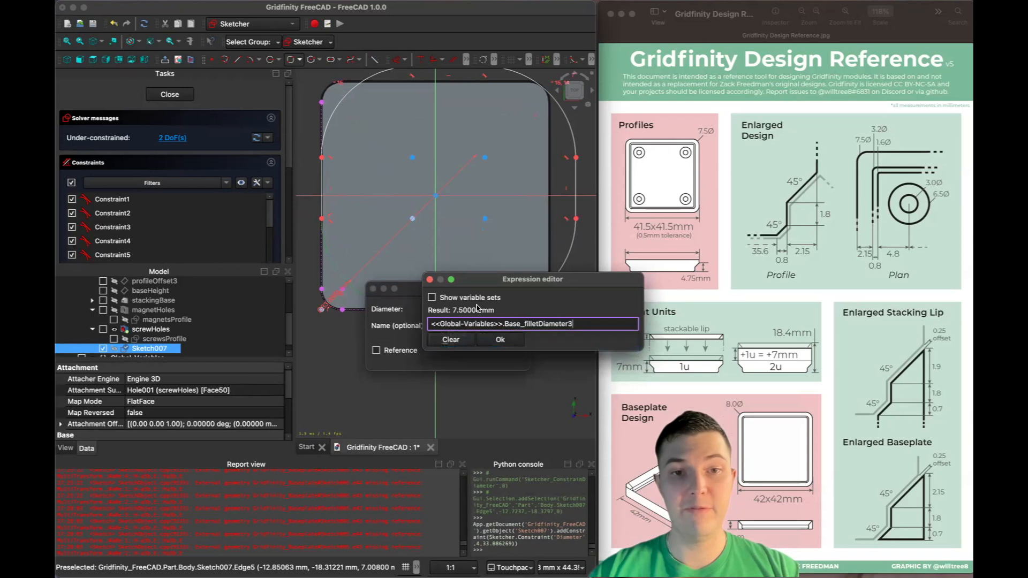
key("Return")
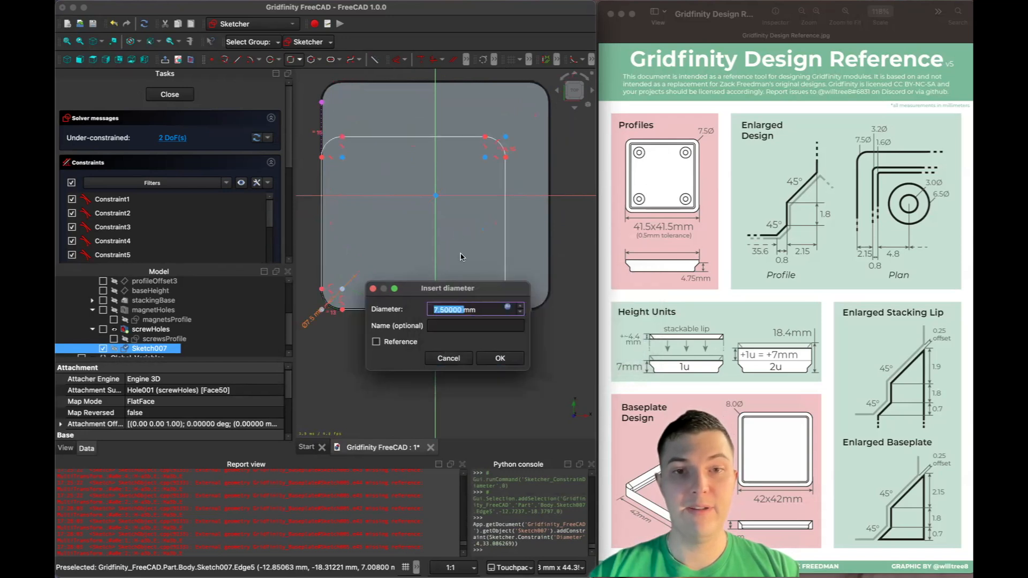
left_click(500, 358)
key("Escape")
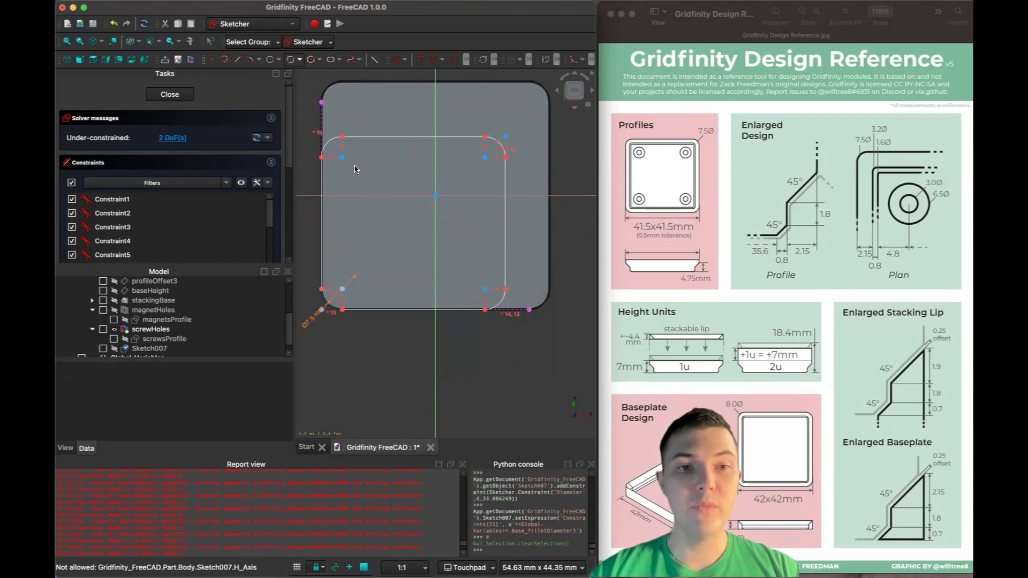
Add a horizontal dimension between the lower endpoints of the rounded rectangle's left and right sides, placed below the shape.
scroll(353, 166, "down", 1)
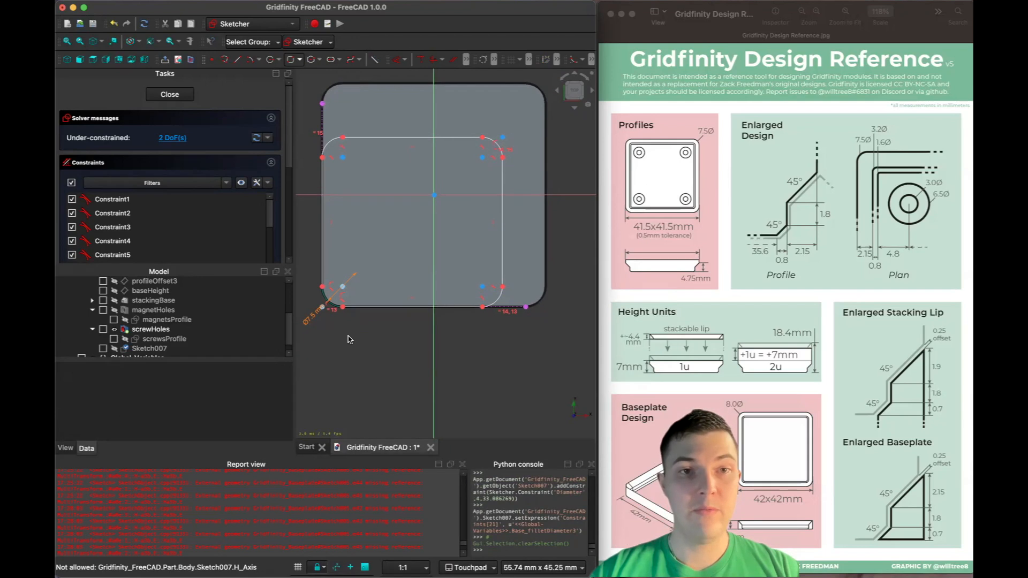
scroll(329, 336, "up", 3)
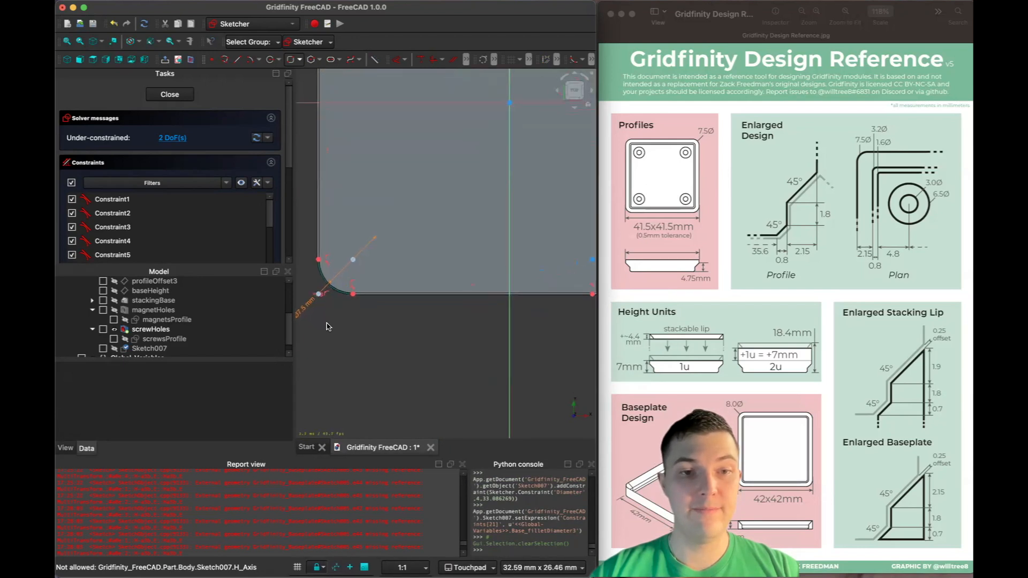
scroll(329, 337, "down", 1)
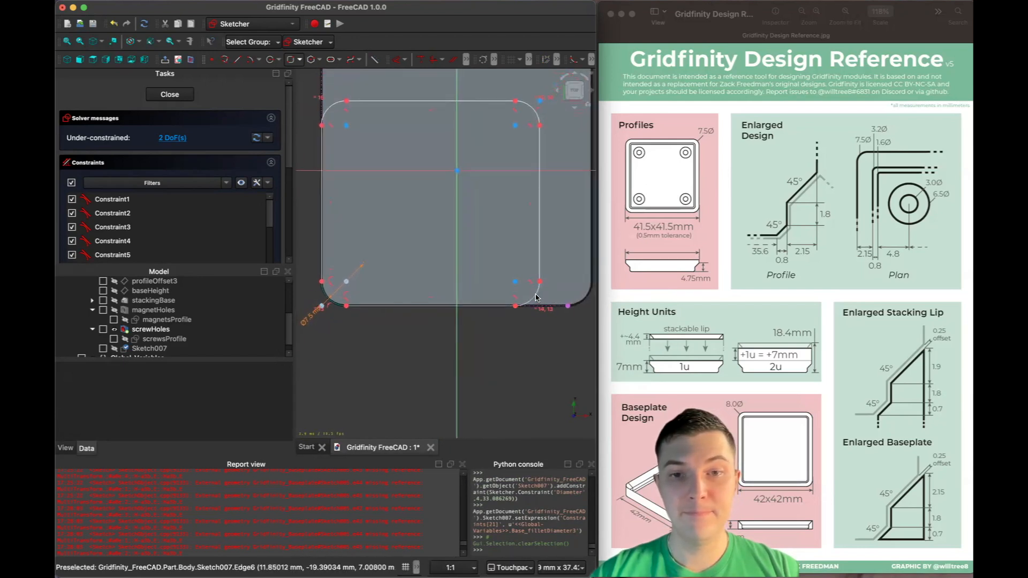
key("d")
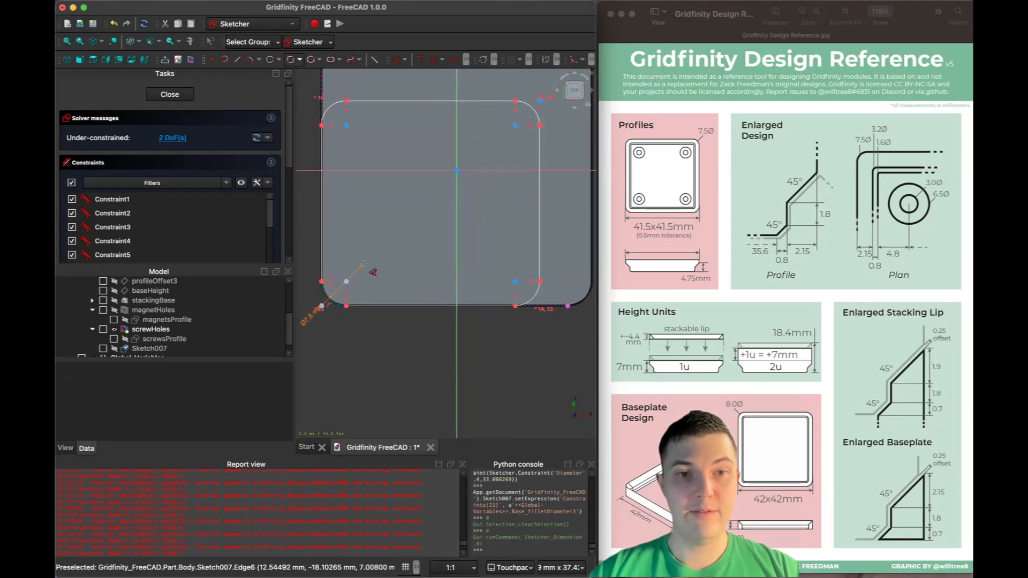
left_click(323, 282)
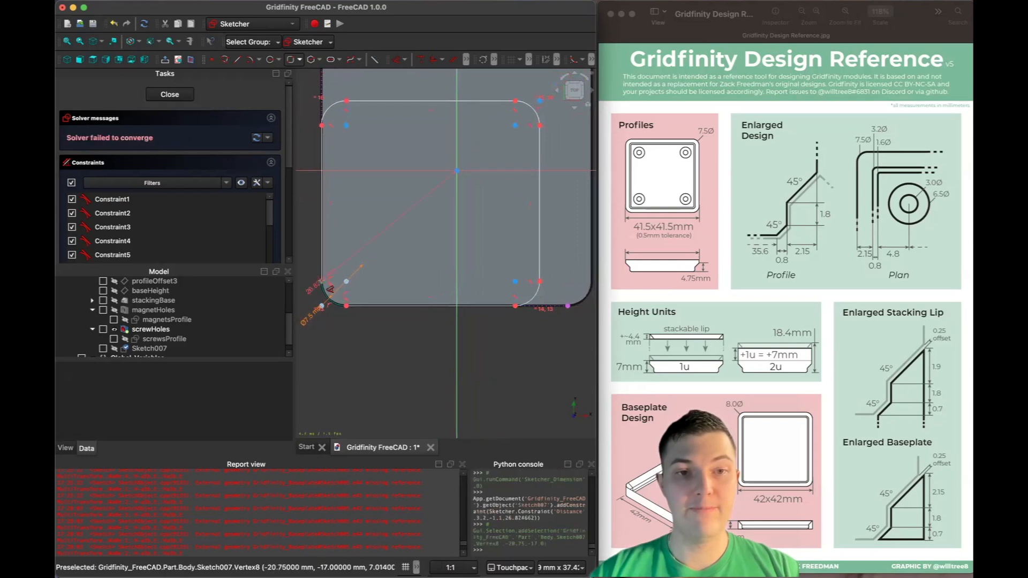
left_click(547, 289)
left_click(539, 281)
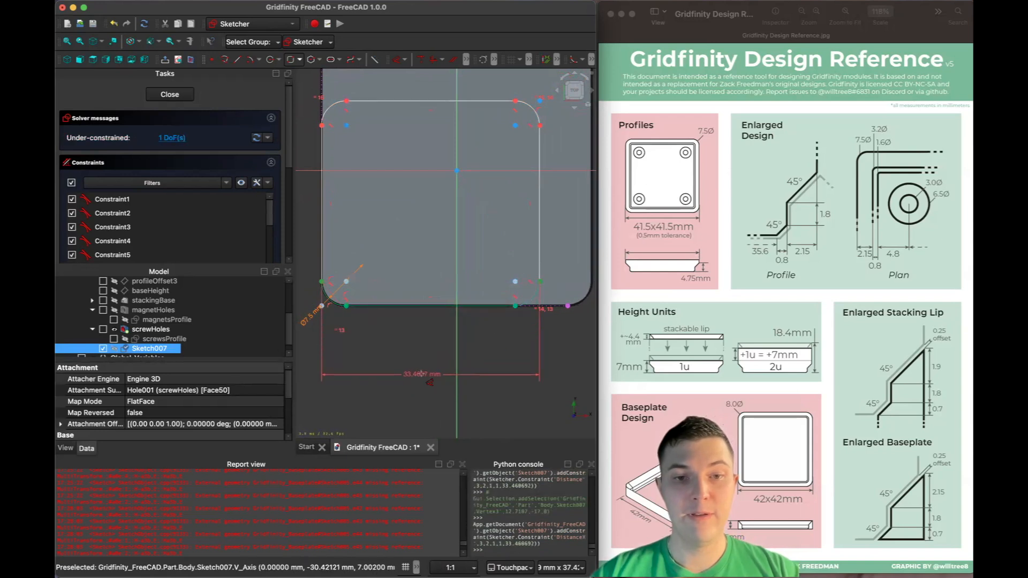
left_click(431, 375)
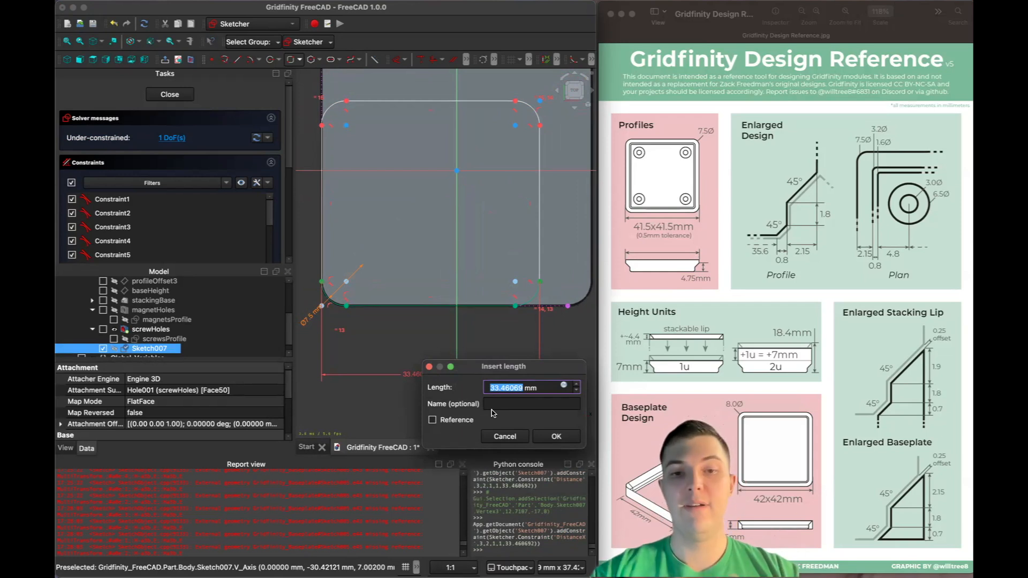
Begin the width dimension's expression with 41.5 mm + <<Global-Variables>>.Base_pitch.
left_click(564, 387)
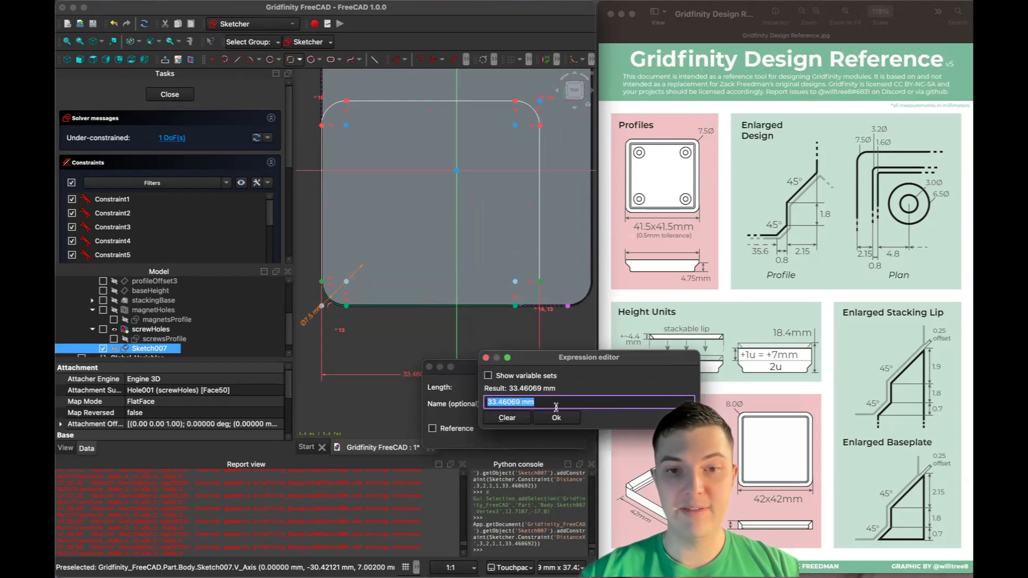
left_click_drag(630, 363, 527, 375)
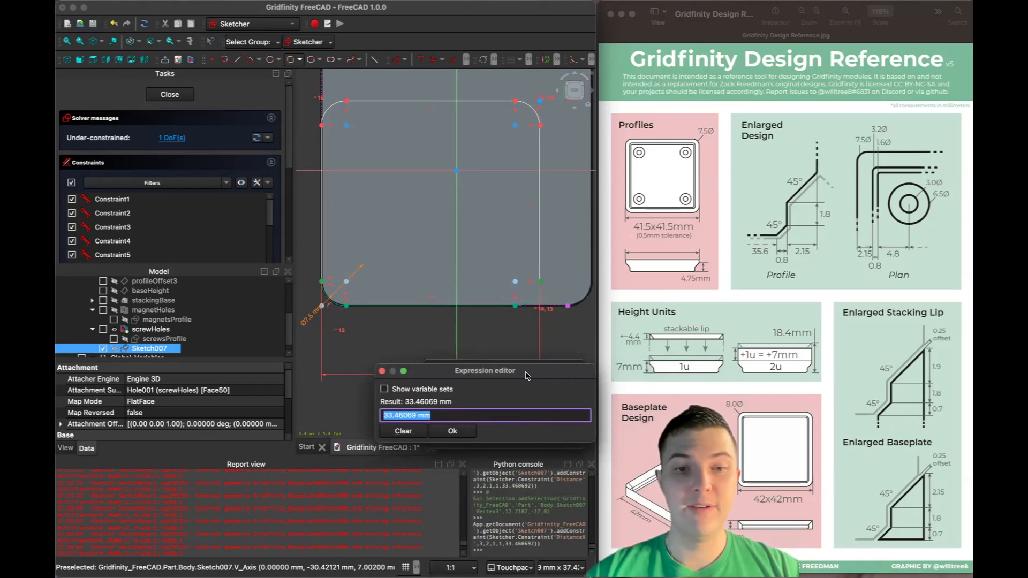
left_click_drag(541, 376, 838, 346)
left_click_drag(734, 355, 578, 391)
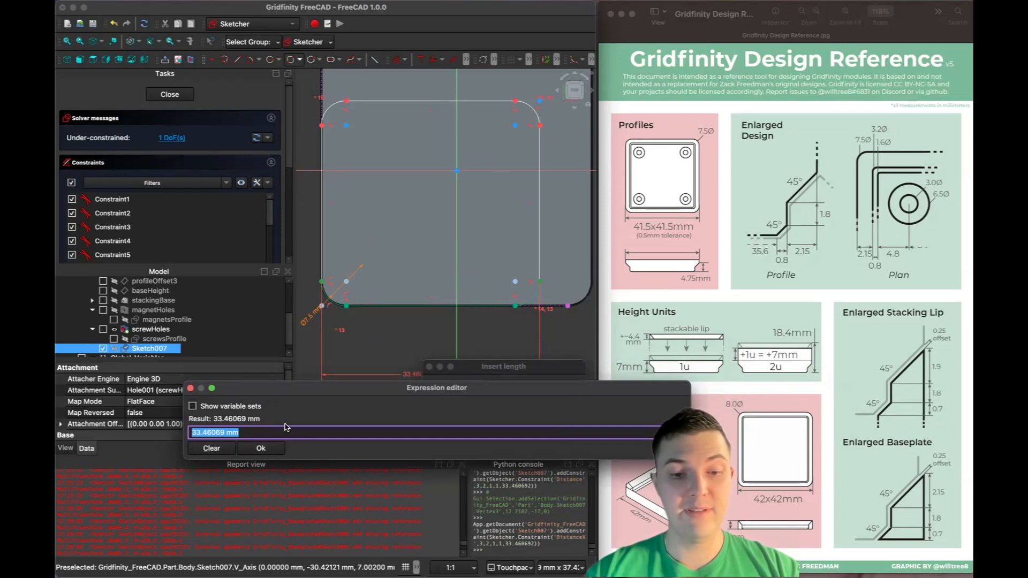
type("41.5")
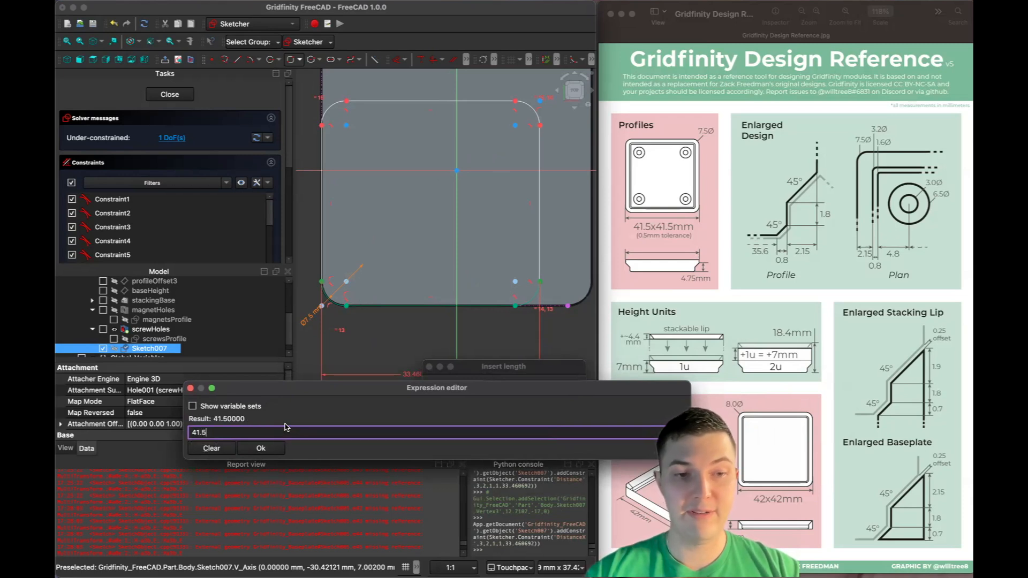
type(" mm")
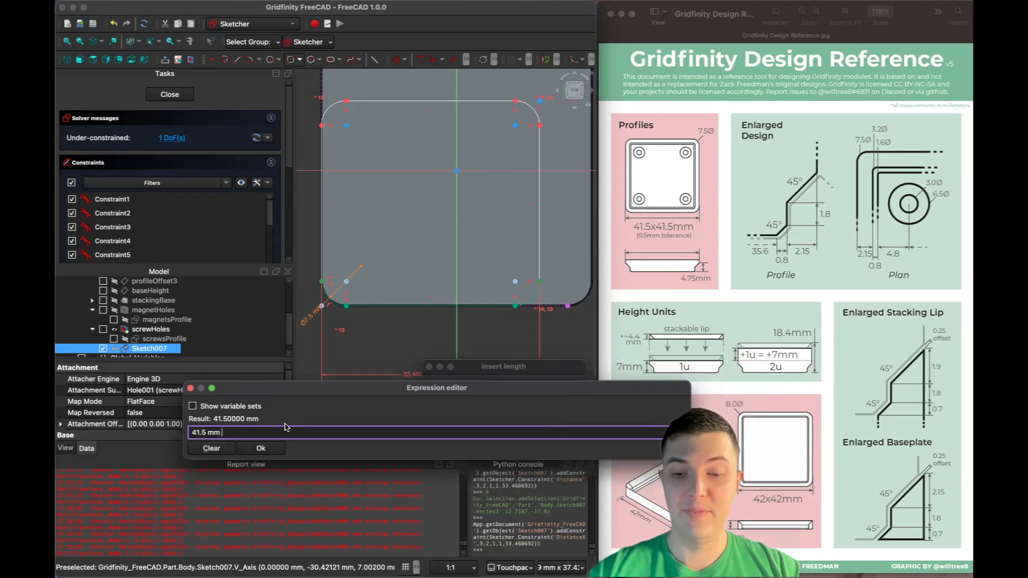
type(" +")
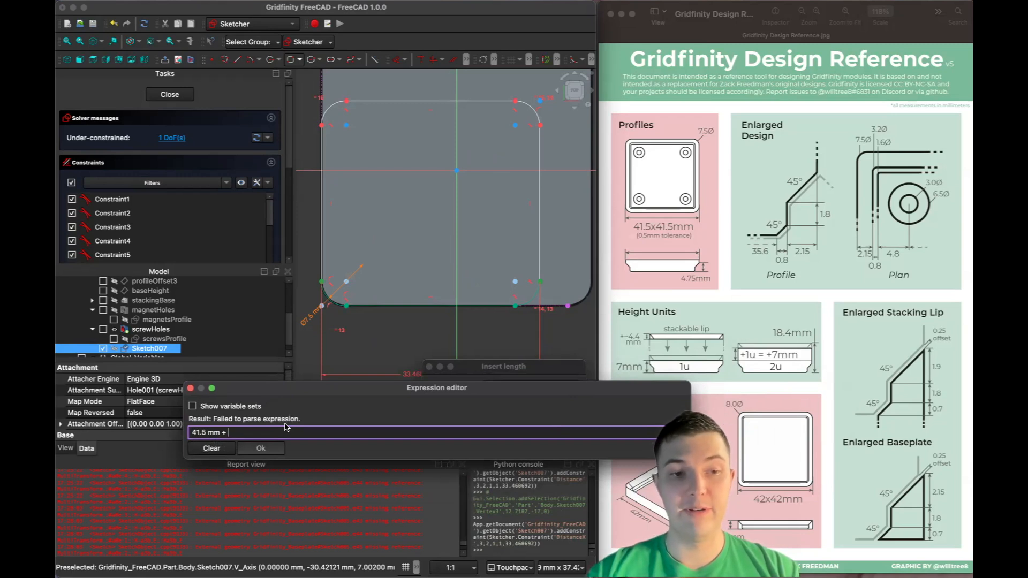
type("<<Global-Variables>>.")
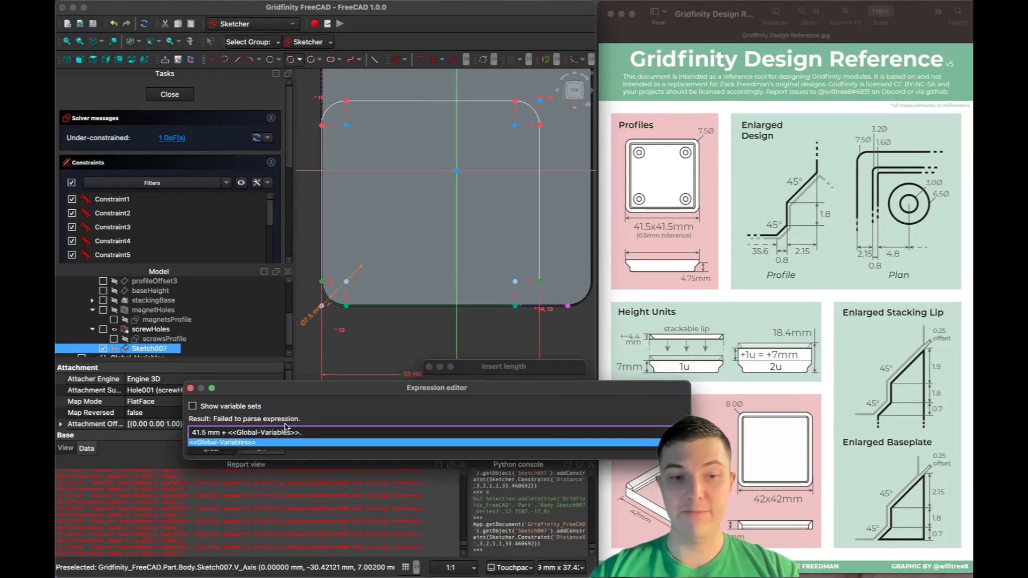
type("pit")
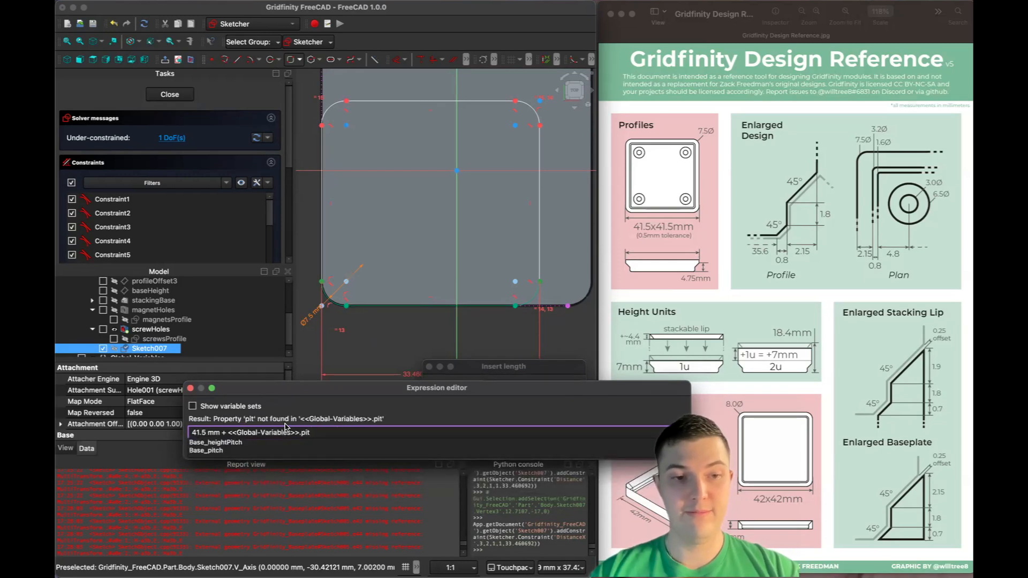
key("Down")
key("Down")
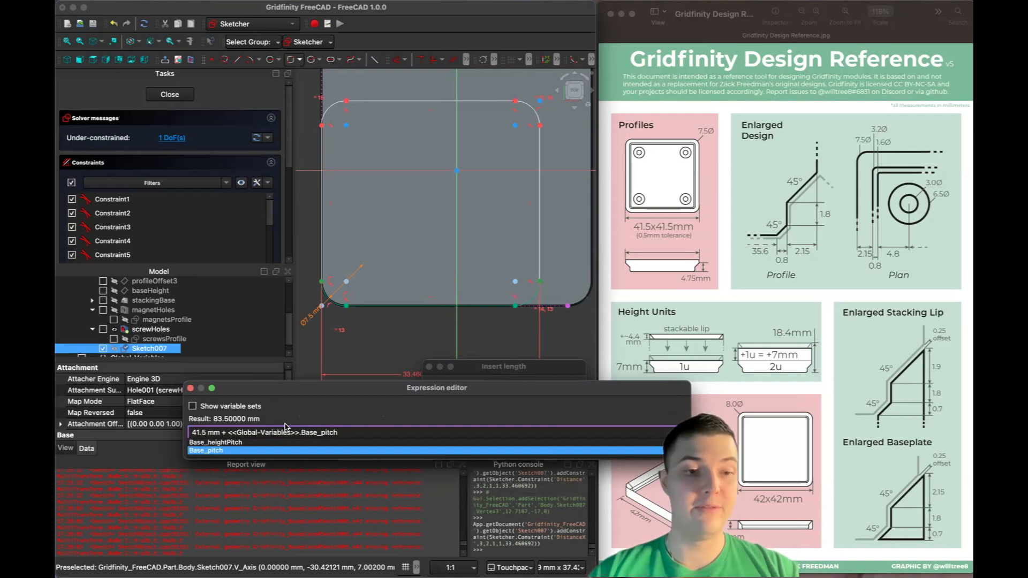
key("Return")
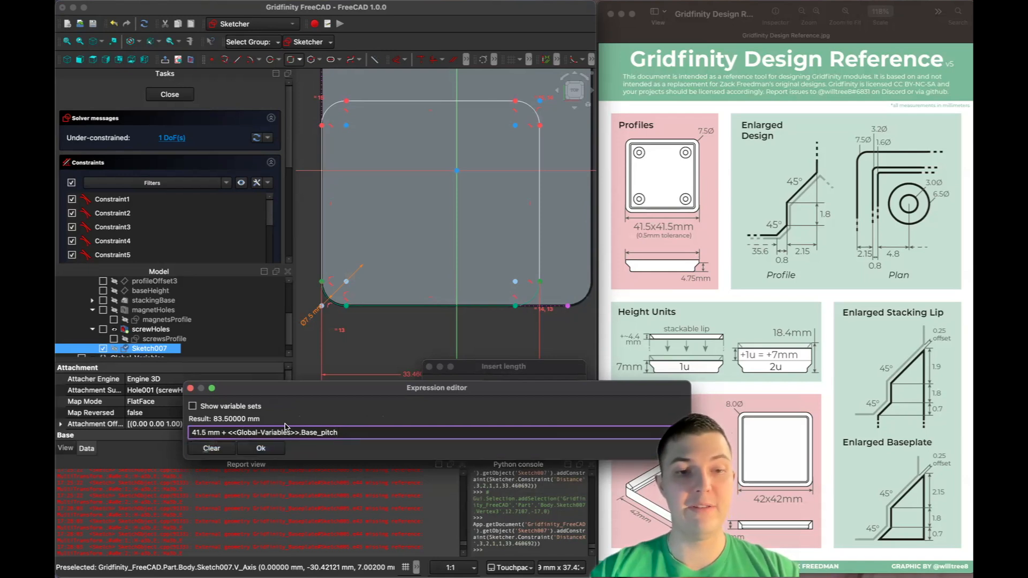
Multiply the pitch term by (<<Global-Variables>>.xUnits -1) and apply the expression to the rounded rectangle's width.
type("*")
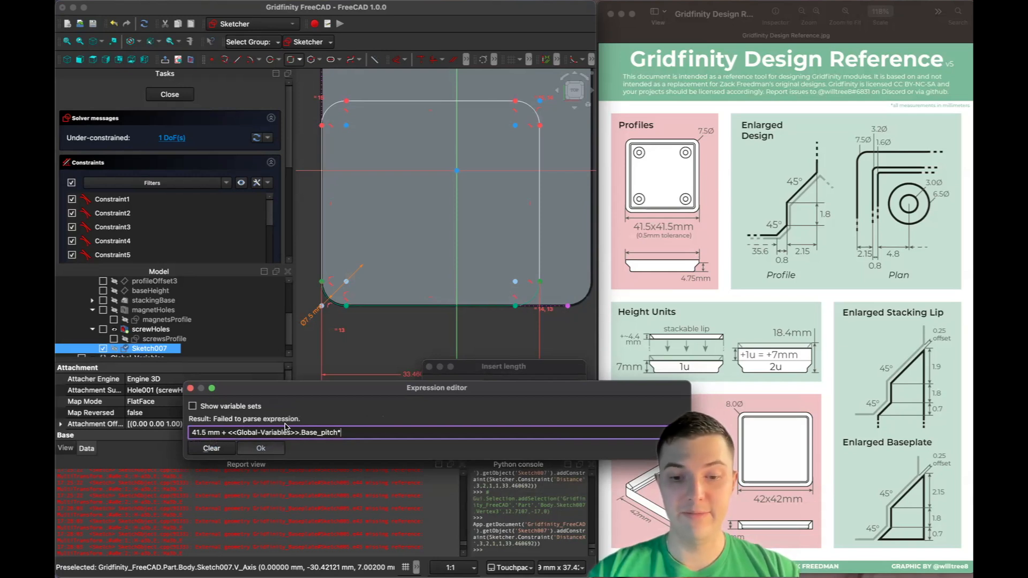
type("(")
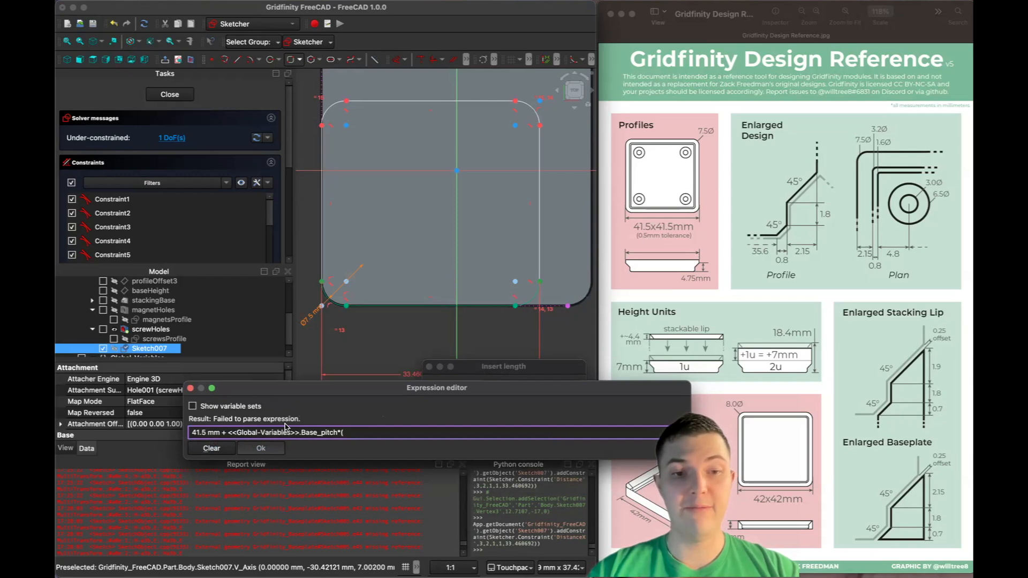
type("<<Global-Variables>>.")
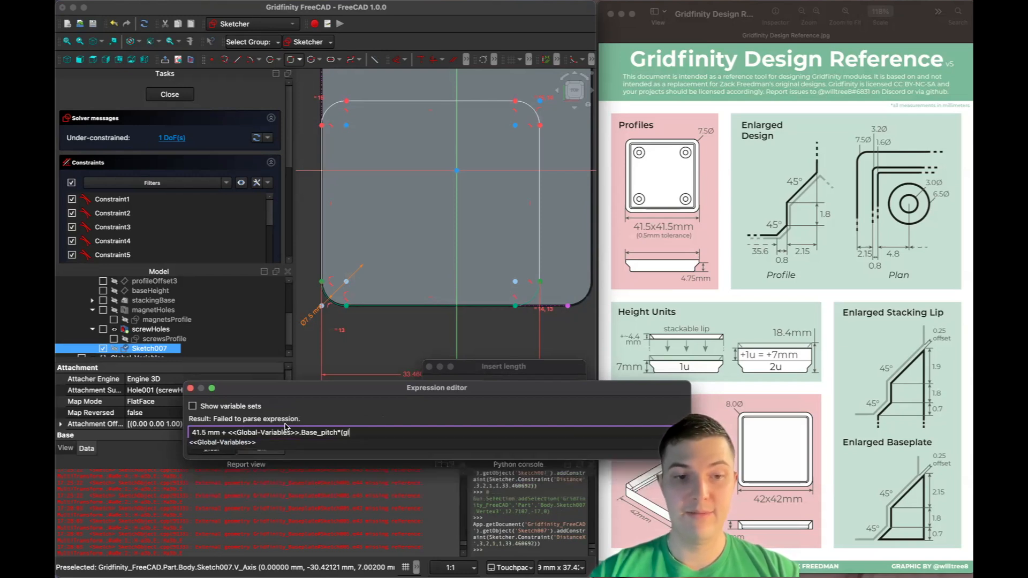
key("Return")
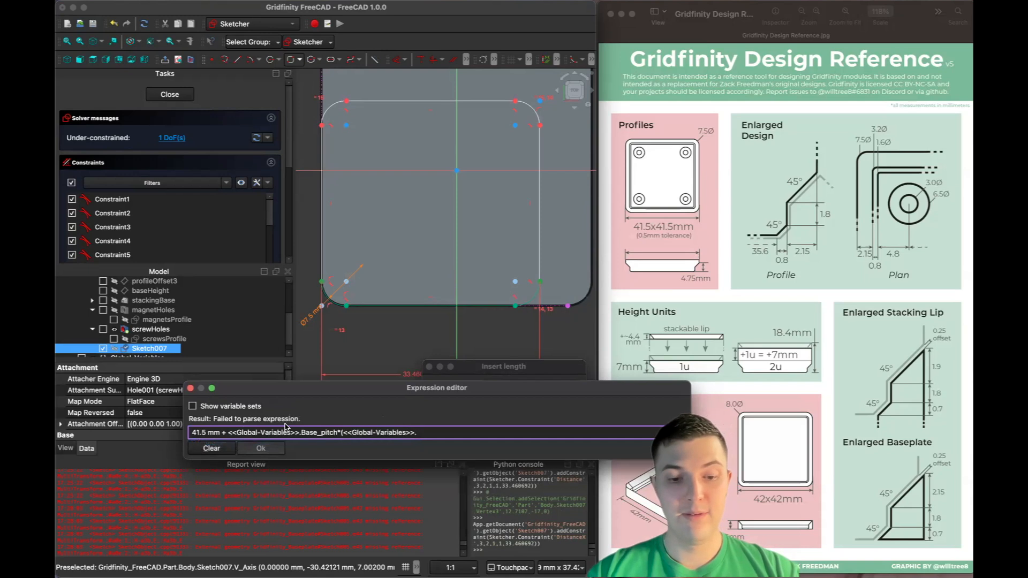
type("xun")
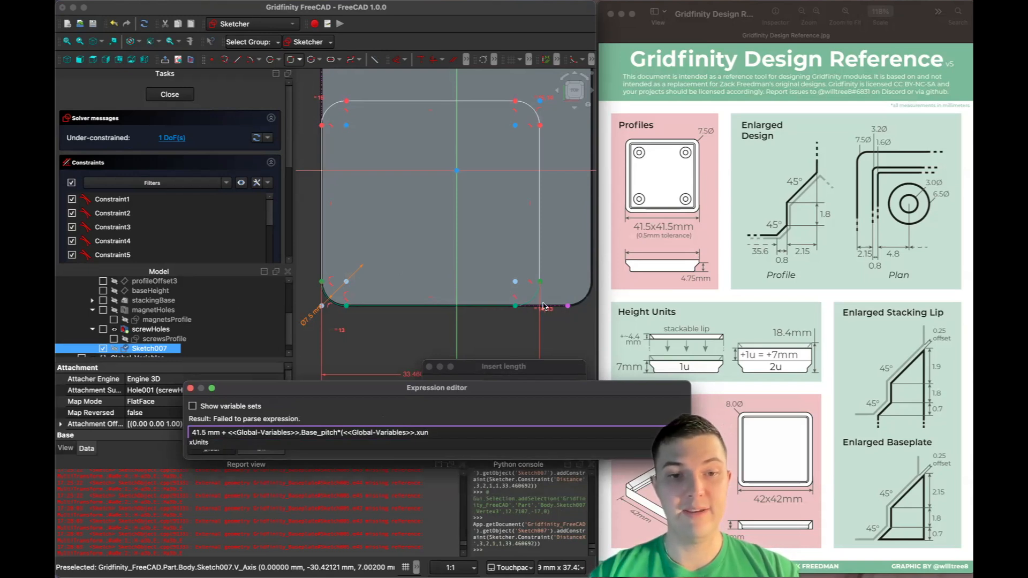
key("Return")
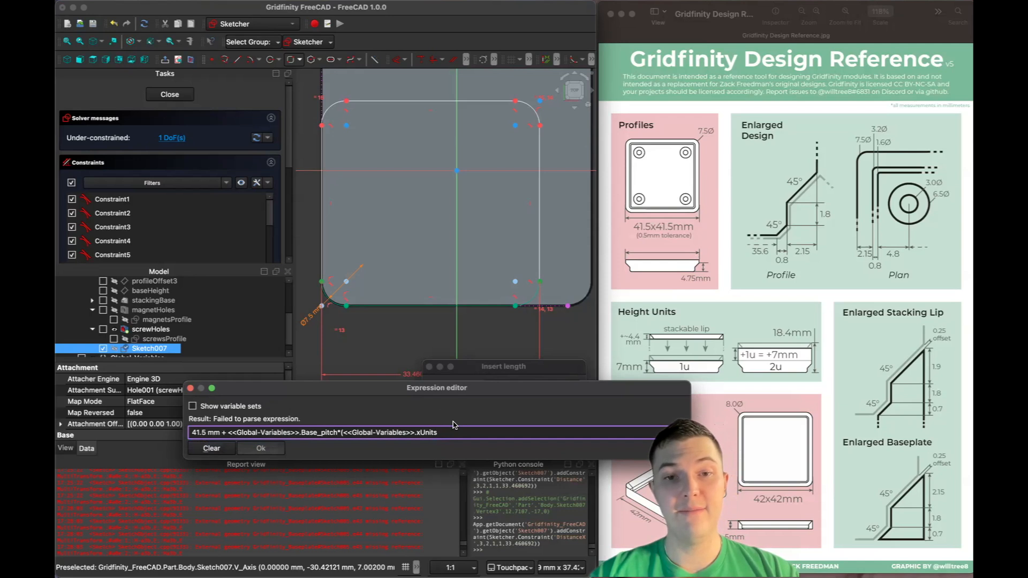
type(")")
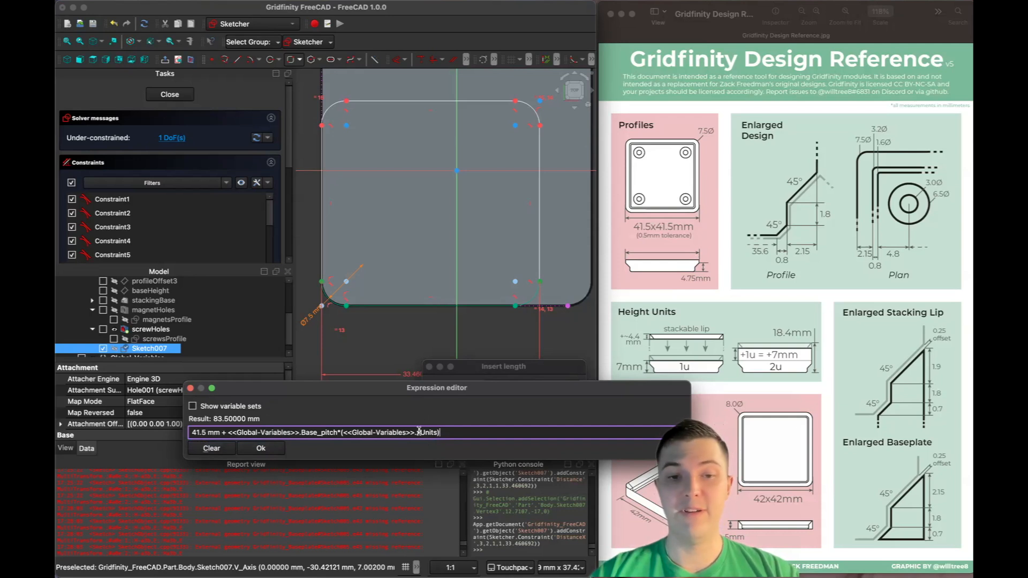
type("-1")
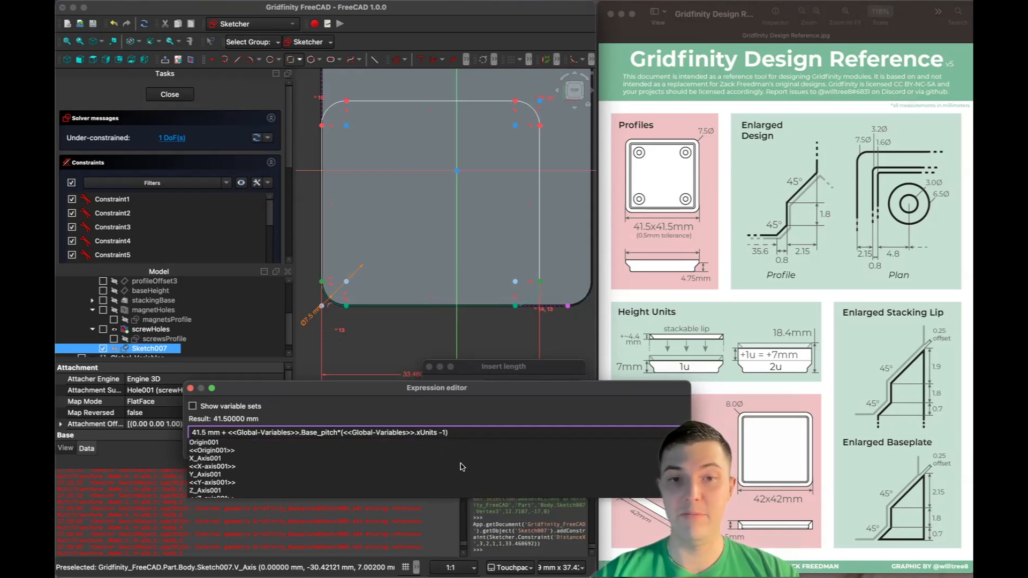
key("Escape")
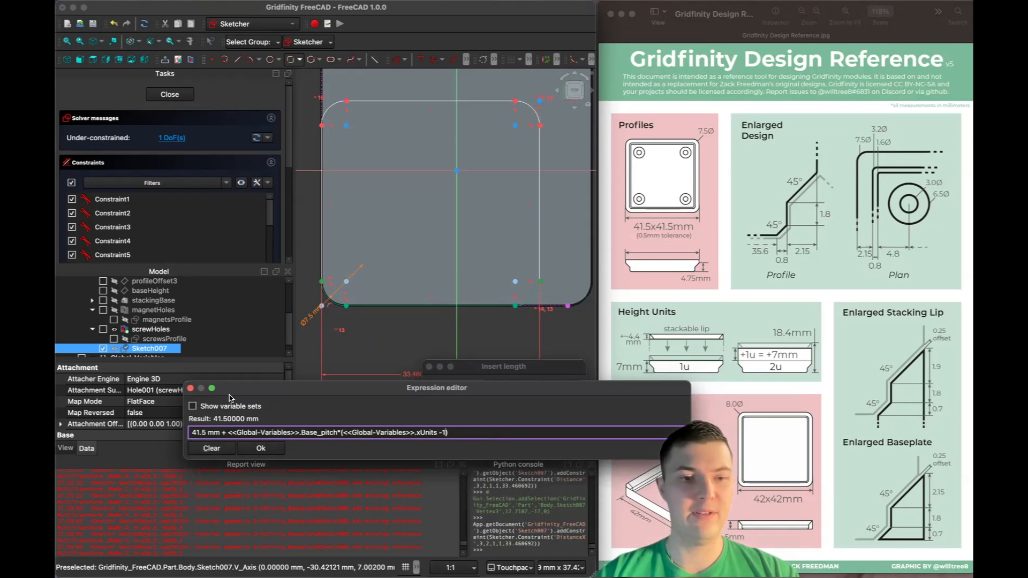
left_click(265, 450)
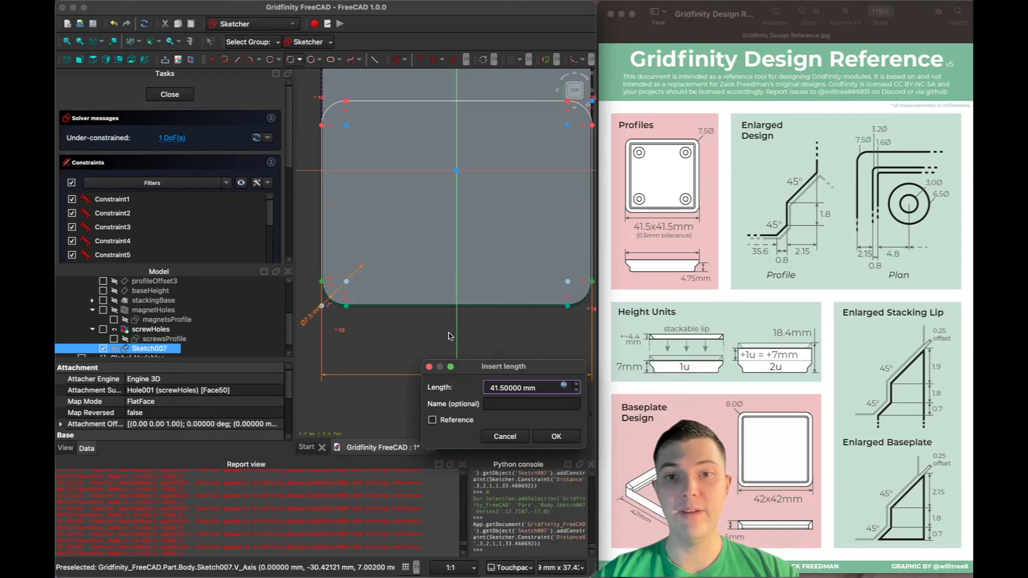
left_click(556, 438)
Add a vertical dimension between the right endpoints of the rounded rectangle's bottom and top edges, placed outside its right side.
scroll(542, 376, "right", 5)
scroll(543, 376, "up", 4)
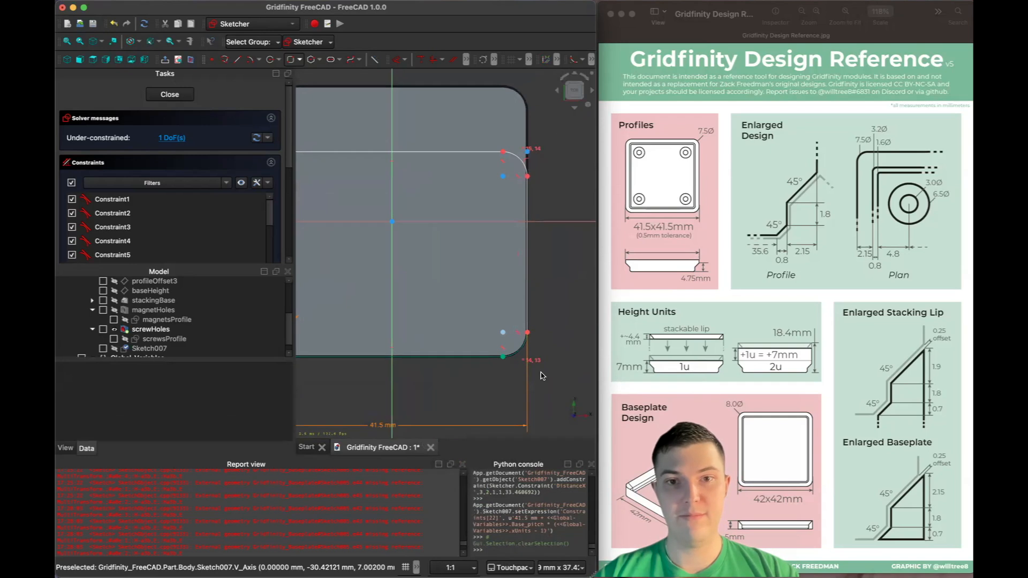
key("d")
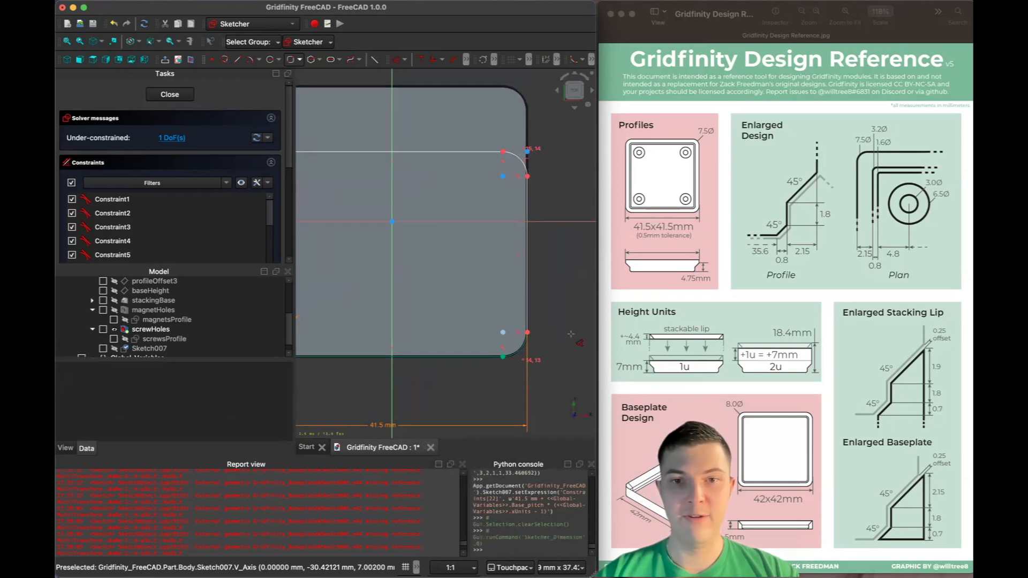
left_click(504, 357)
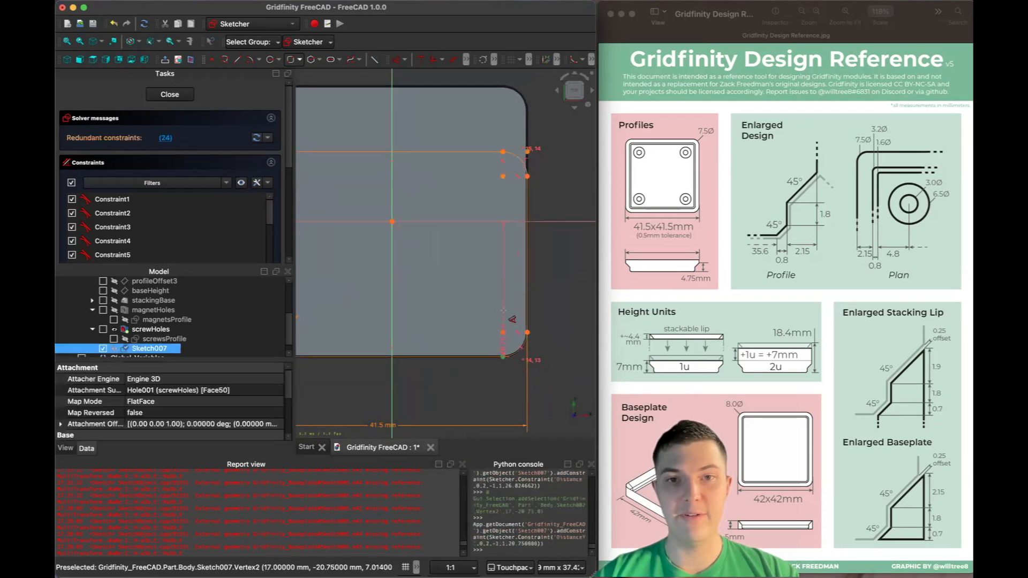
left_click(504, 152)
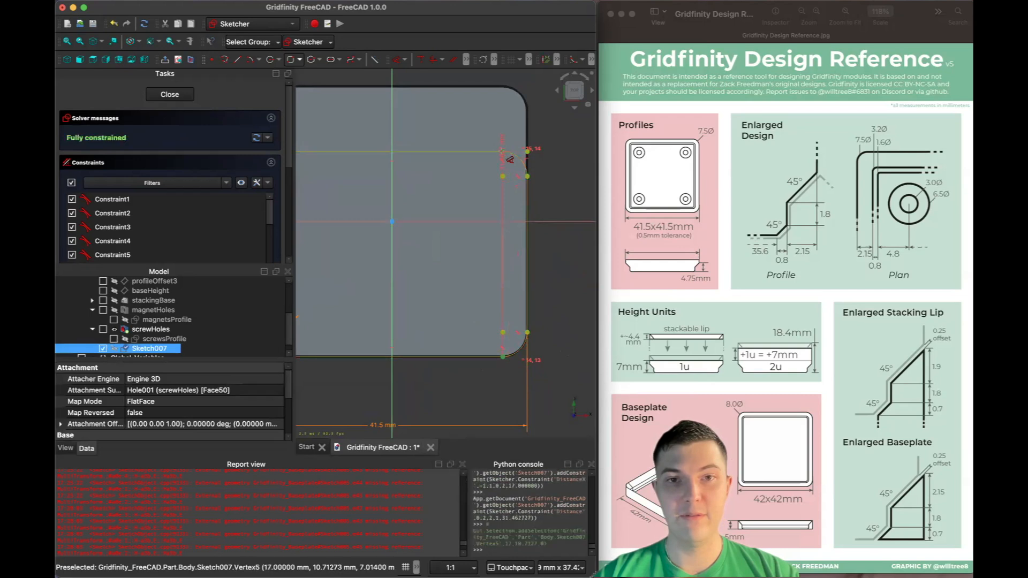
left_click(574, 242)
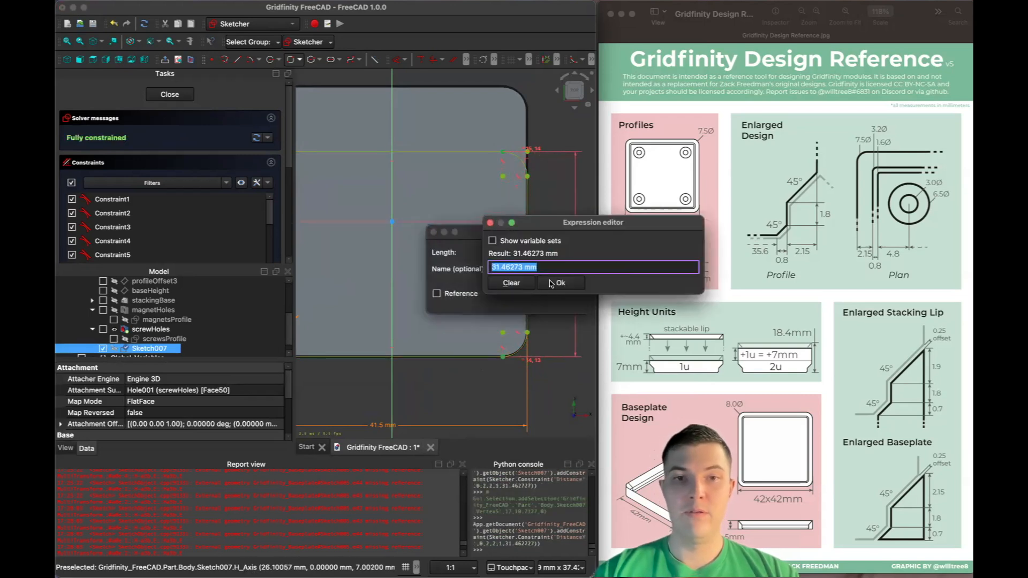
Begin the height dimension's expression with 41.5mm + <<Global-Variables>>.Base_pitch.
key("=")
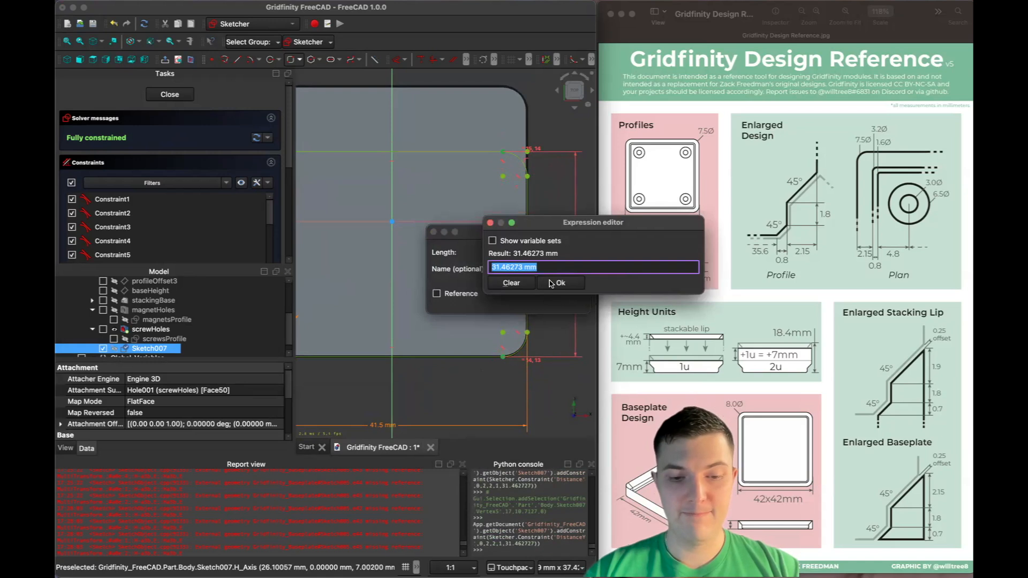
type("41.5")
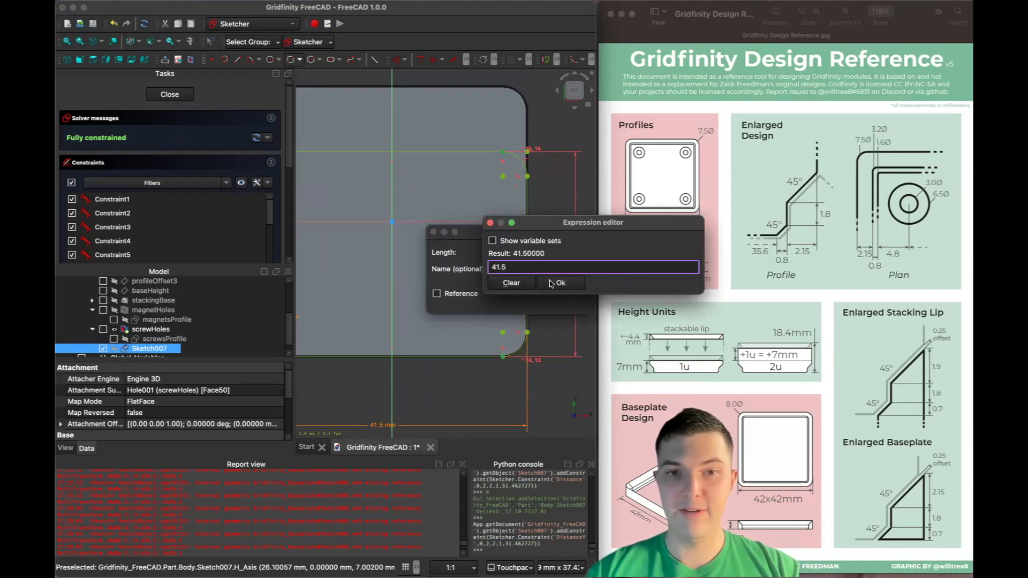
type("mm +")
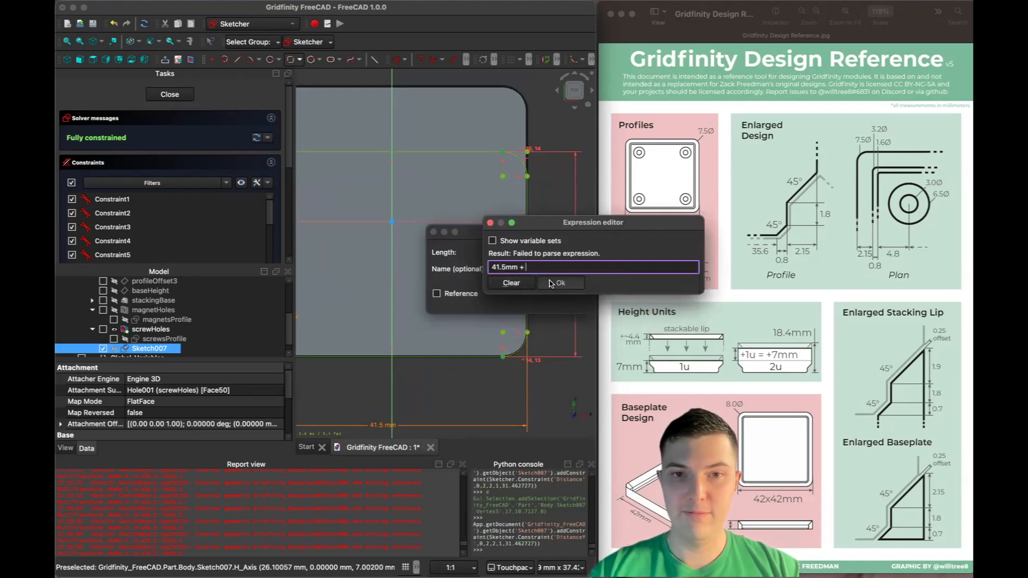
type(" <<Global-Variables>>.")
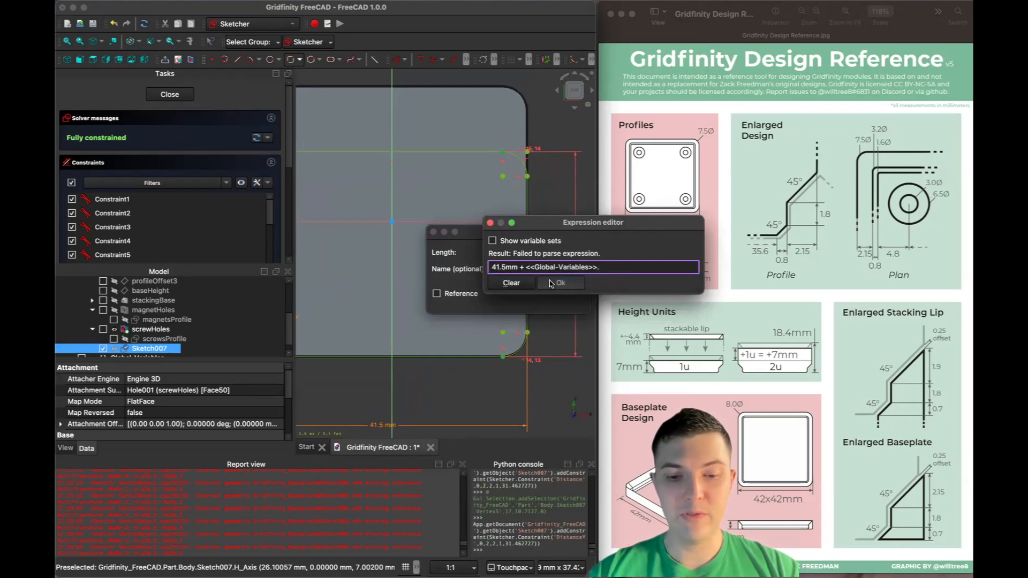
type("p")
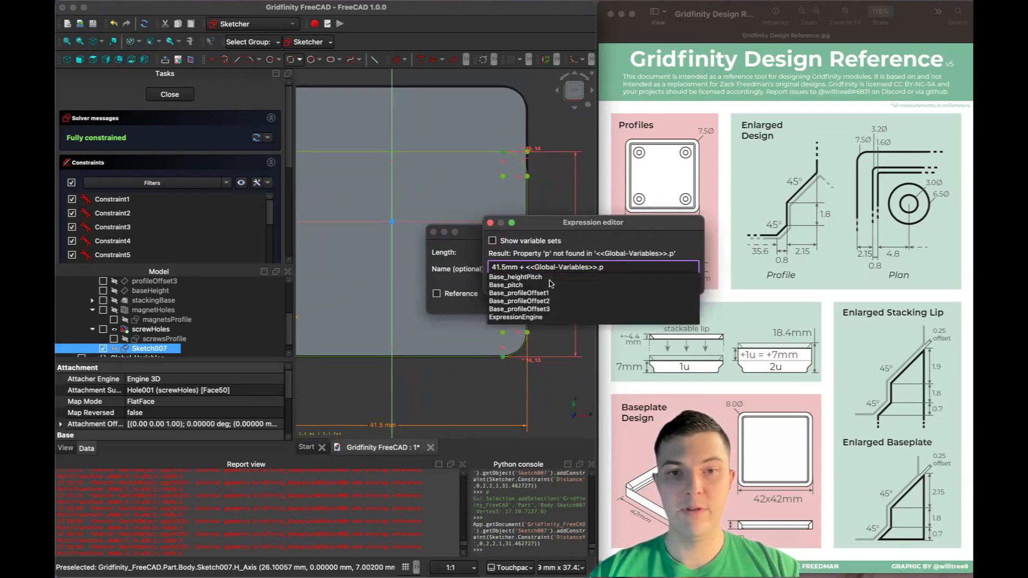
key("Down")
key("Down")
key("Return")
Multiply the pitch term by (<<Global-Variables>>.Base_yUnits - 1) and apply the expression to the rounded rectangle's height.
type("*(")
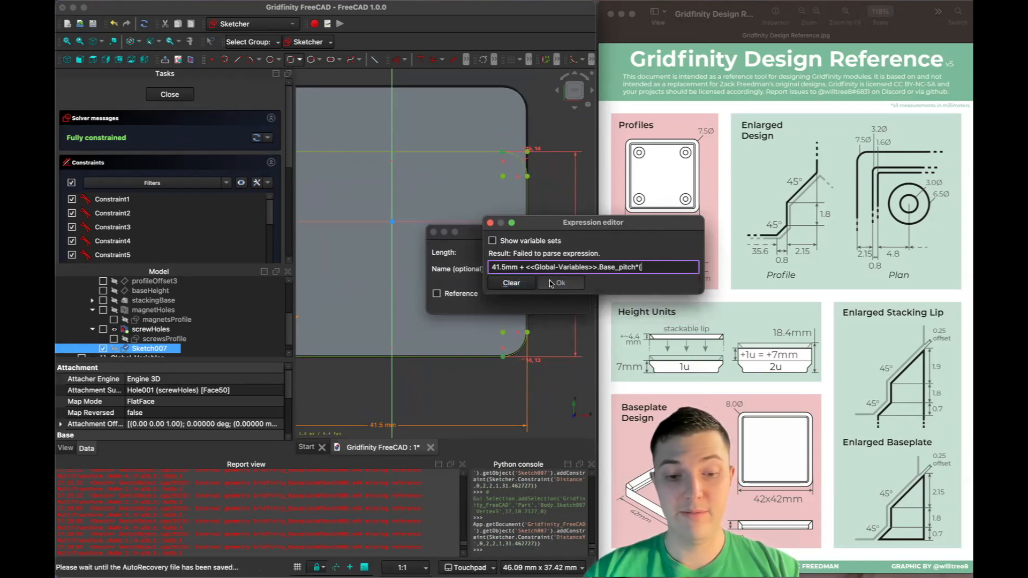
type("<<")
key("Down")
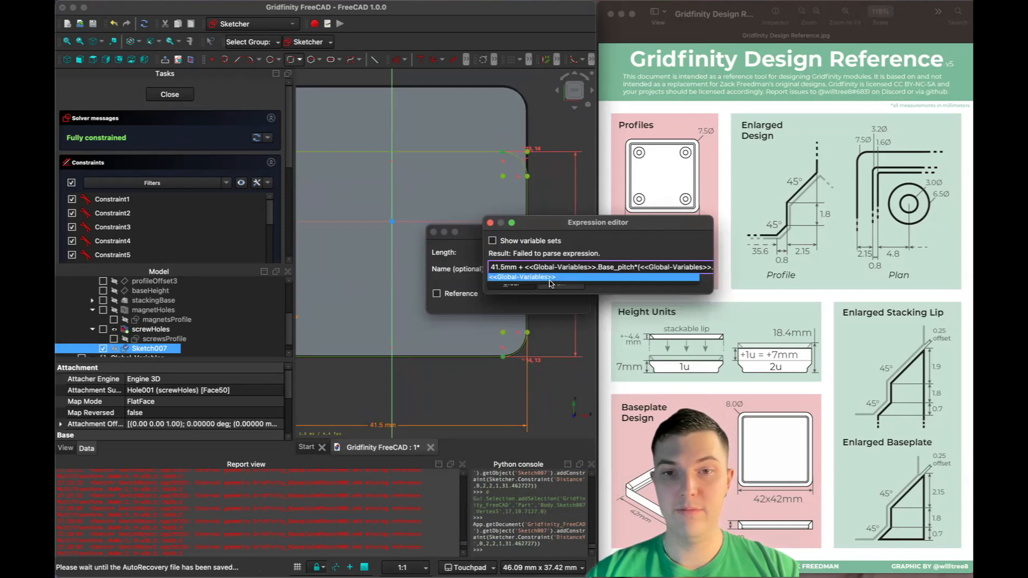
left_click(551, 277)
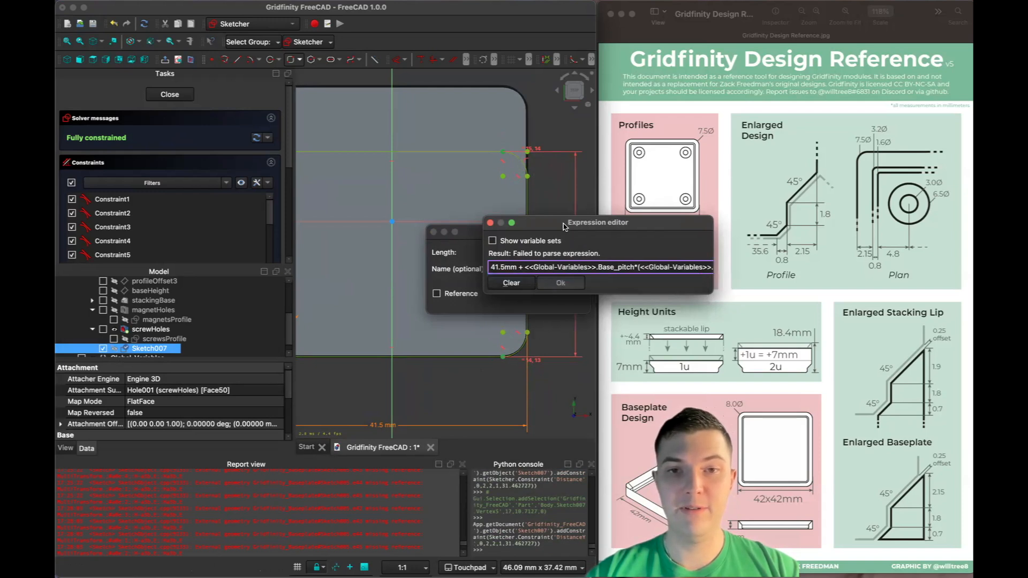
left_click_drag(564, 226, 263, 295)
left_click_drag(455, 298, 781, 298)
type("yun")
key("Return")
type("-")
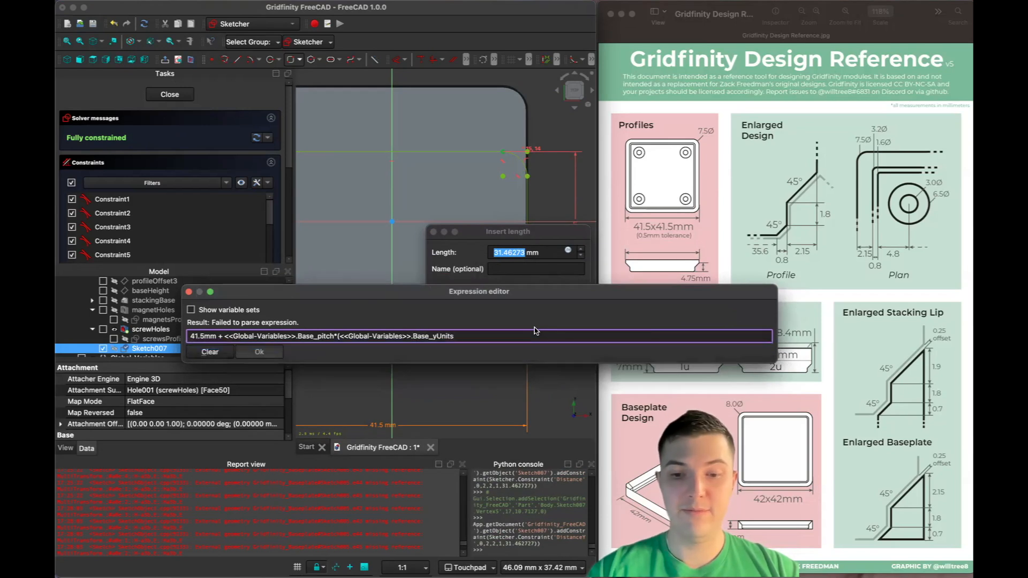
type(" 1)")
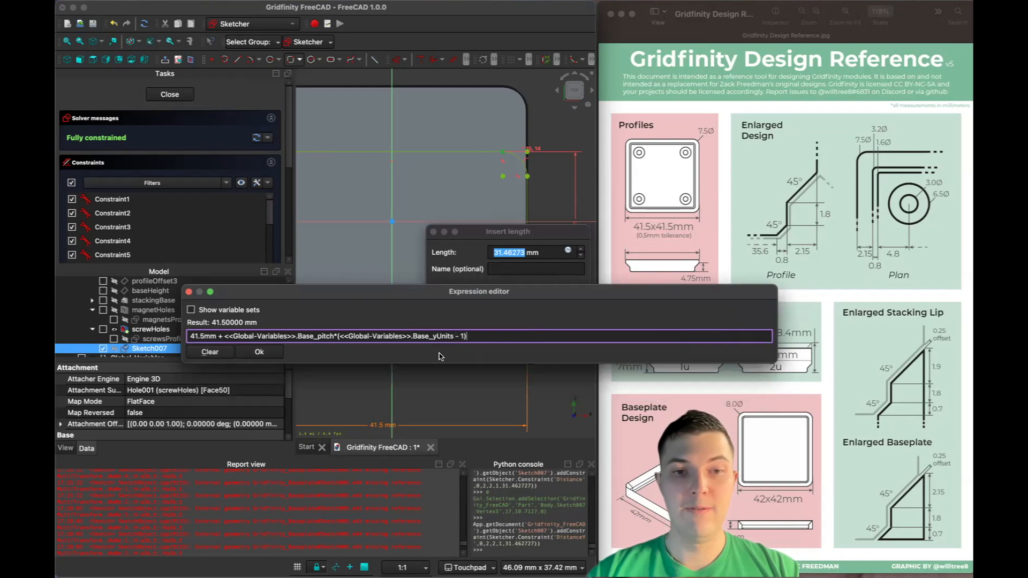
left_click(258, 352)
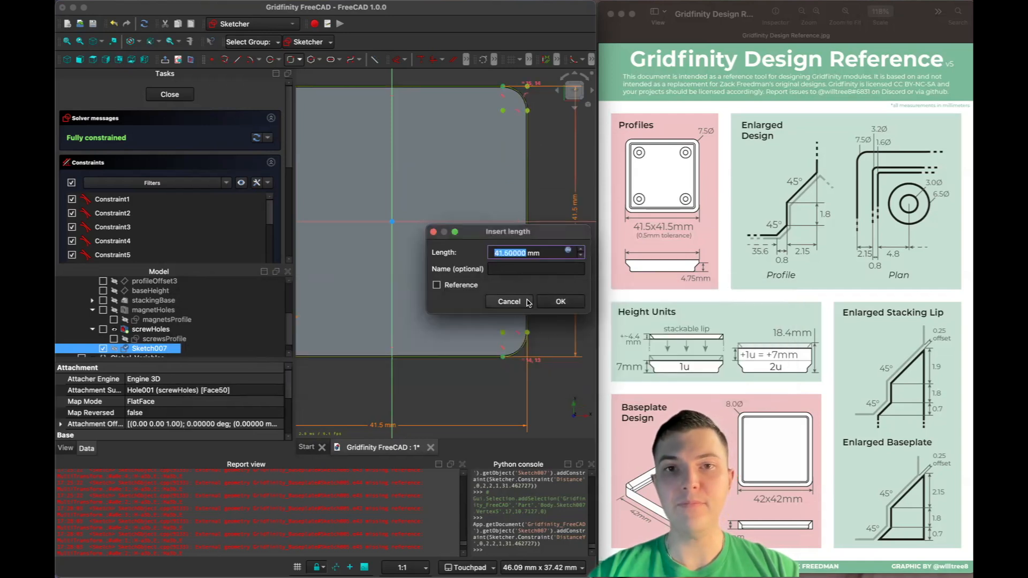
left_click(561, 302)
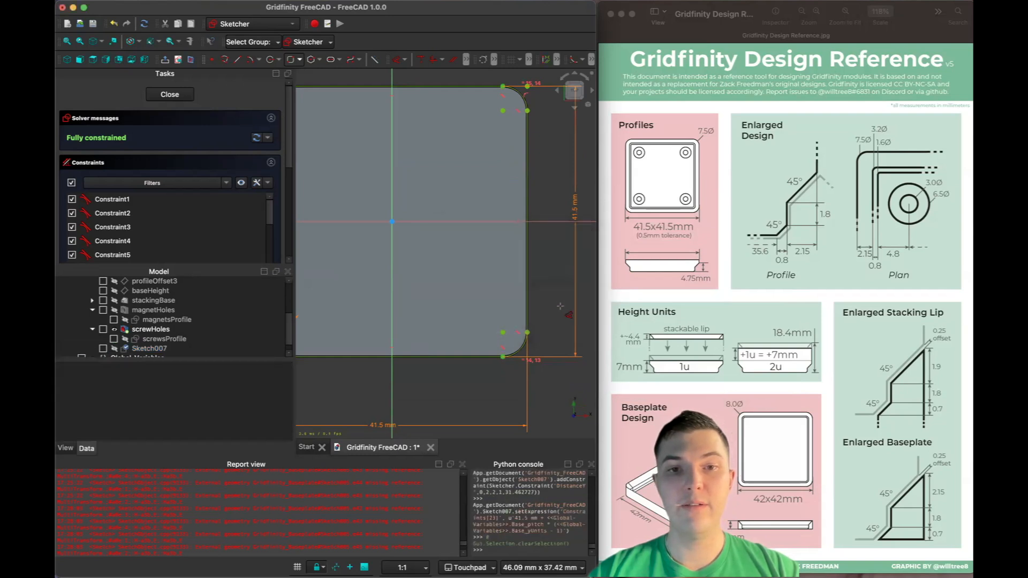
Fit the fully dimensioned rounded rectangle in view and close its sketch.
key("v")
key("f")
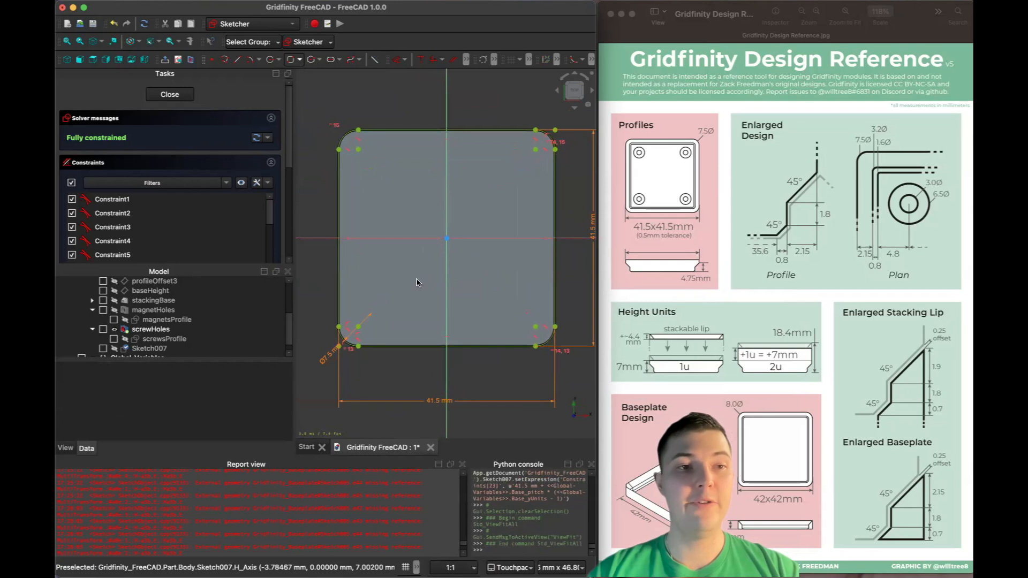
left_click(170, 95)
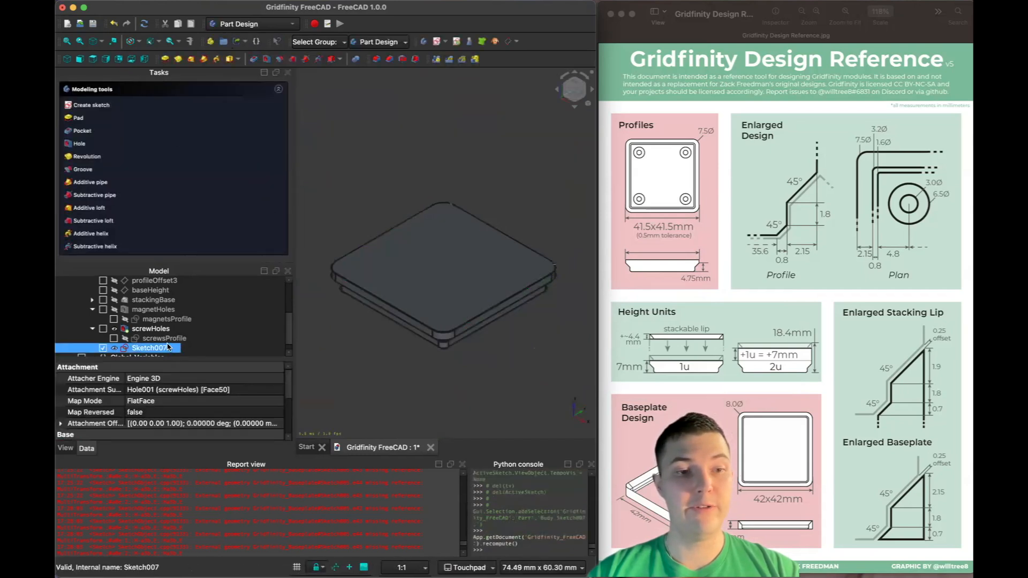
Rename the new top-face sketch in the model tree as boxOutline.
scroll(166, 351, "down", 1)
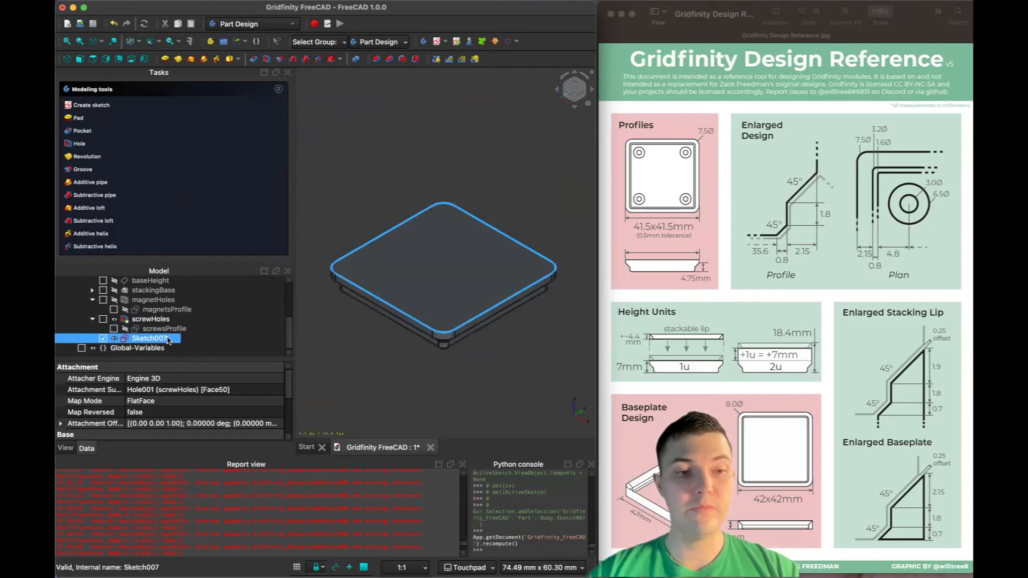
right_click(168, 339)
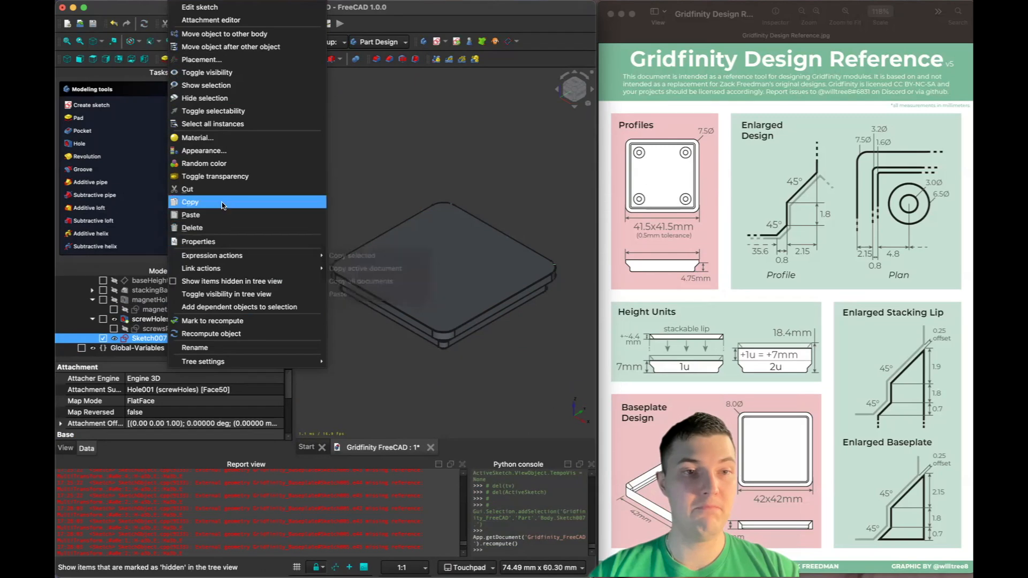
left_click(153, 349, "ctrl")
left_click(150, 339)
left_click(150, 339)
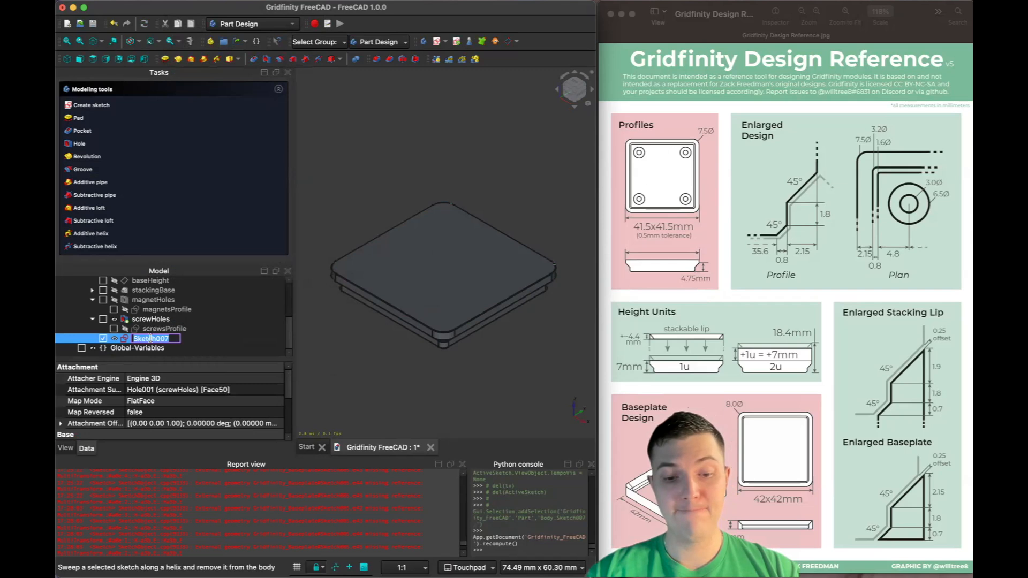
type("boxOutline")
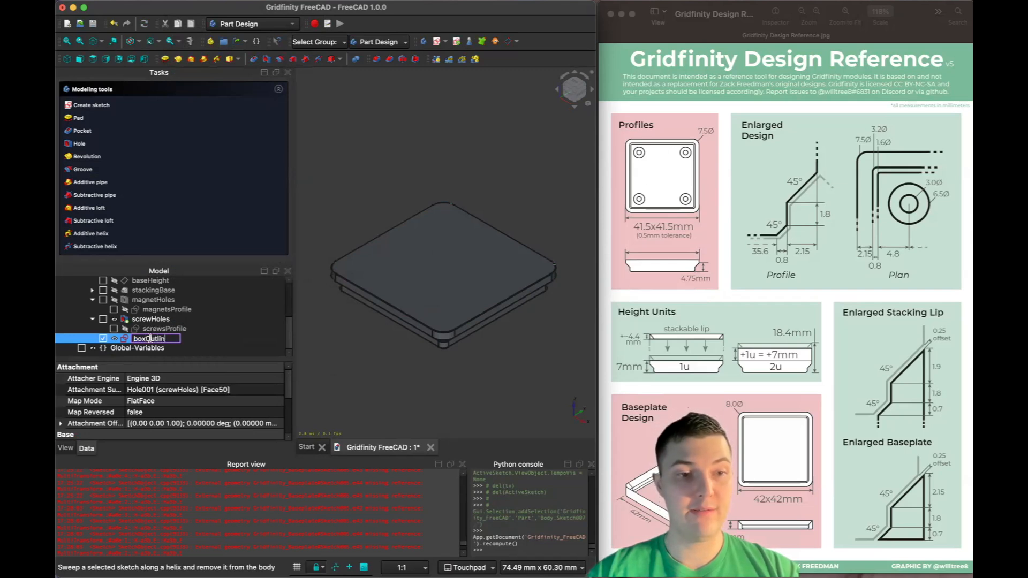
key("Return")
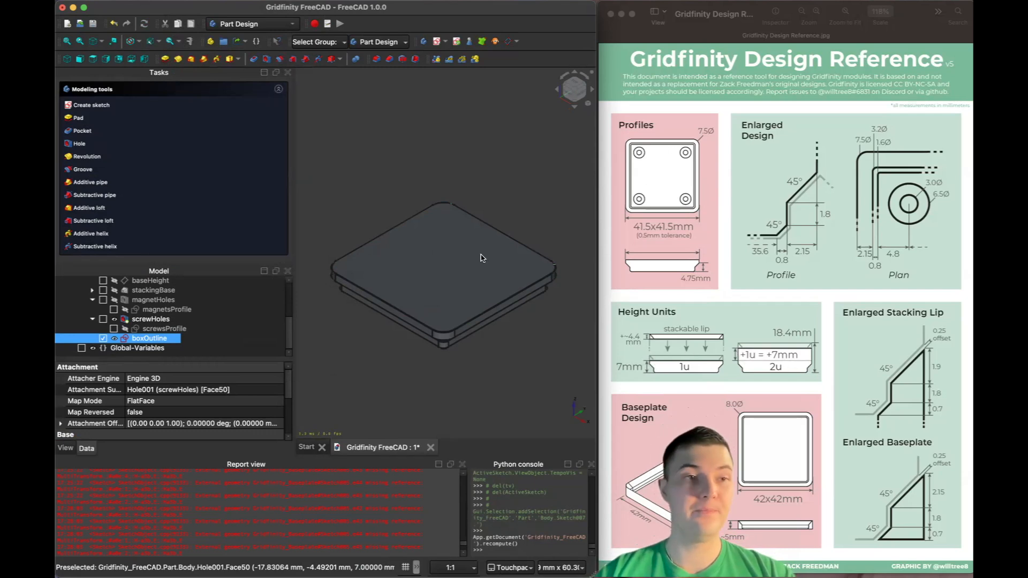
Pad the boxOutline sketch and begin its length expression with <<Global-Variables>>.Base_heightPitch.
left_click(79, 118)
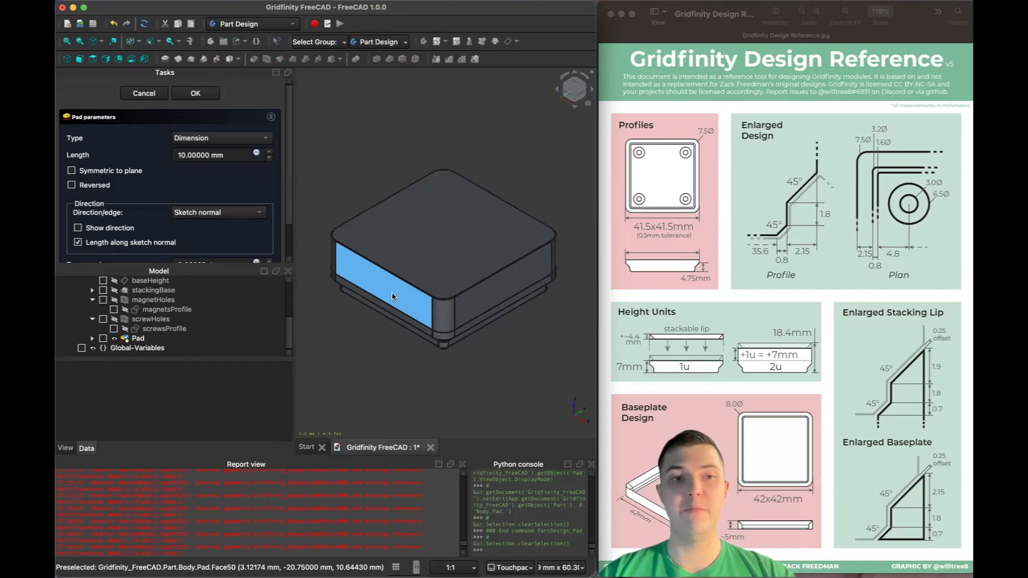
left_click(257, 153)
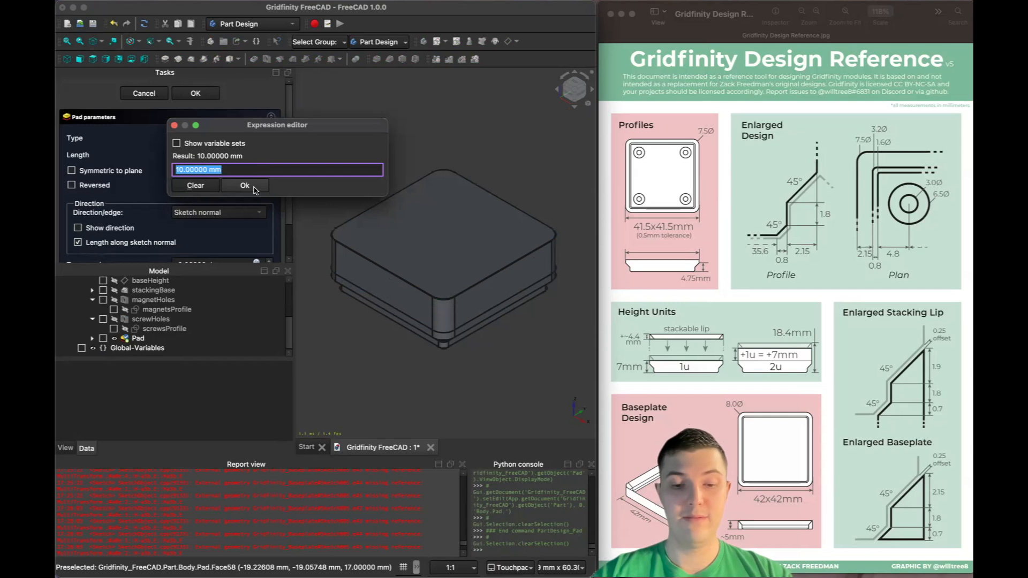
type("<<Global-Variables>>.")
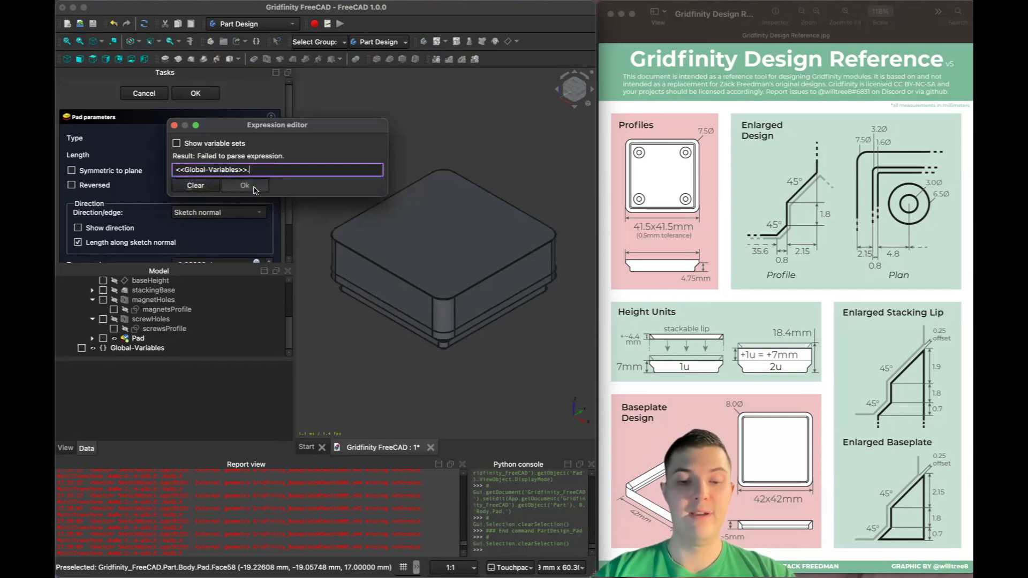
type("he")
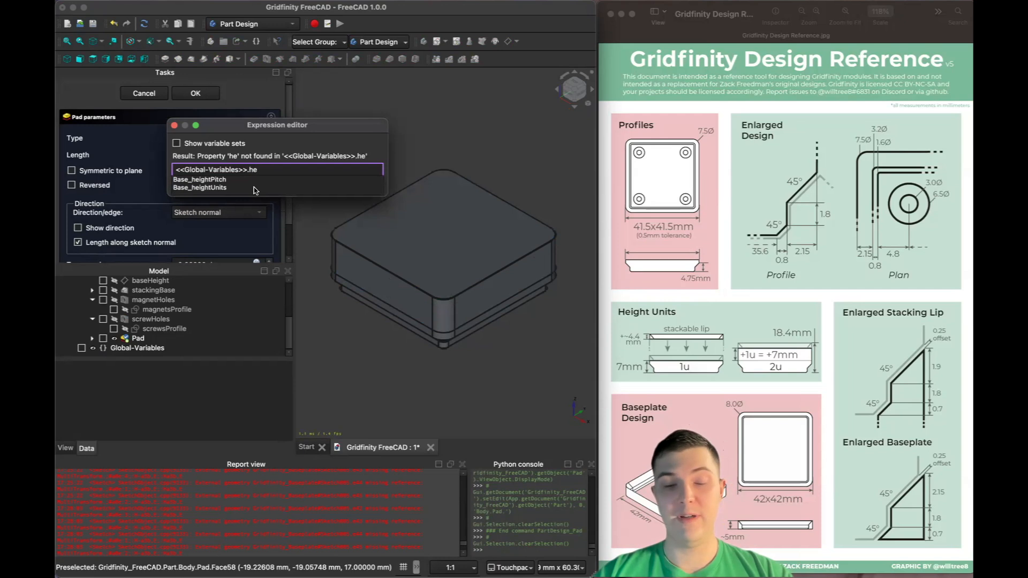
key("Down")
key("Return")
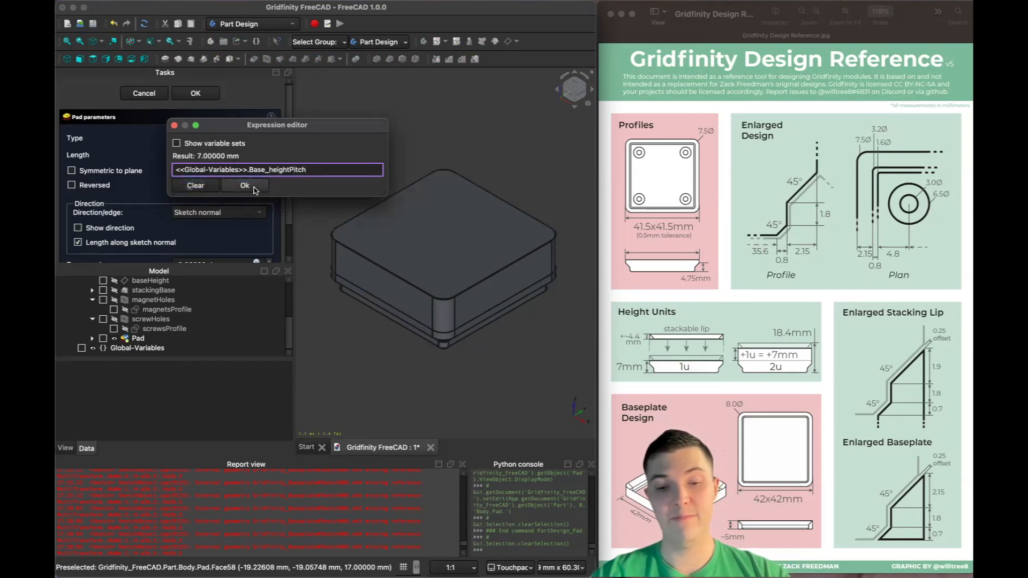
Multiply the height pitch in the pad's length expression by <<Global-Variables>>.Base_heightUnits, and widen the editor to show it all.
type("*")
type("gl")
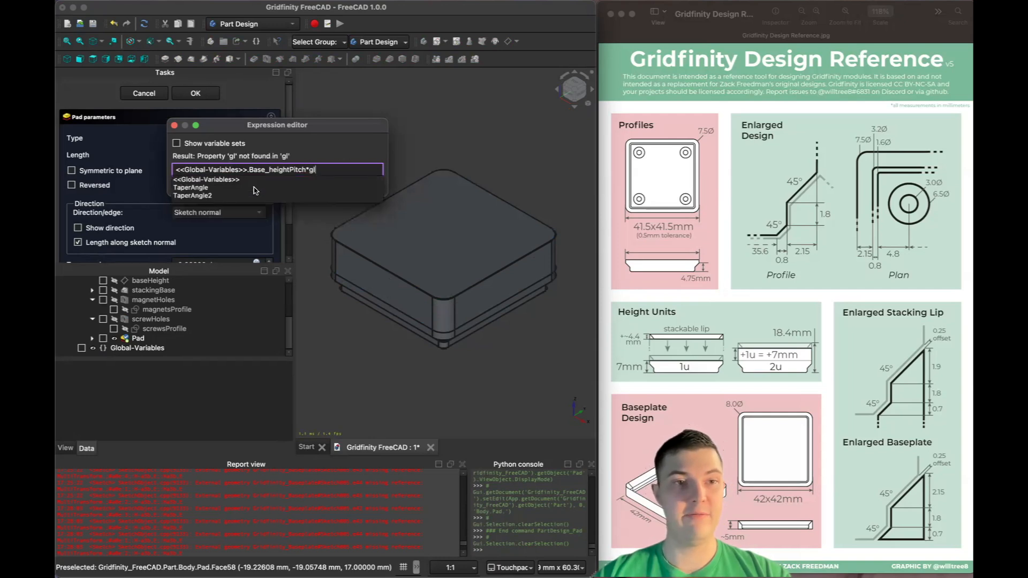
key("Down")
key("Return")
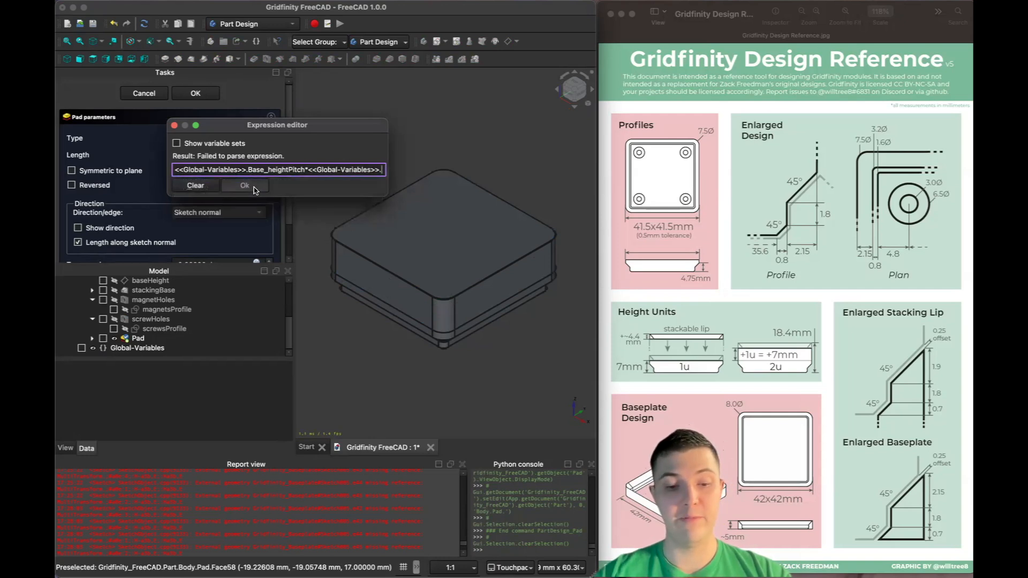
type("he")
key("Down")
key("Down")
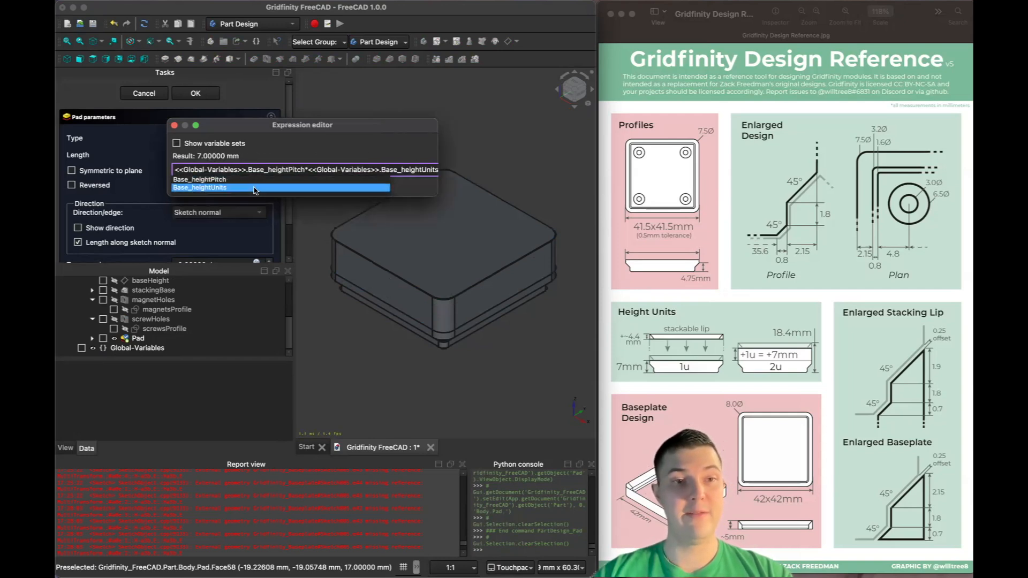
left_click(255, 189)
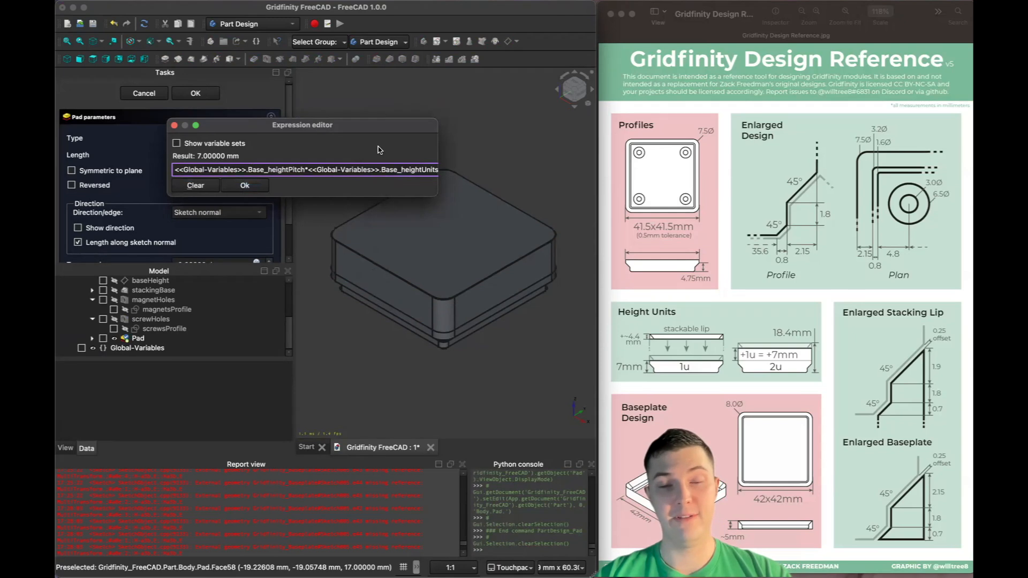
left_click_drag(454, 144, 663, 144)
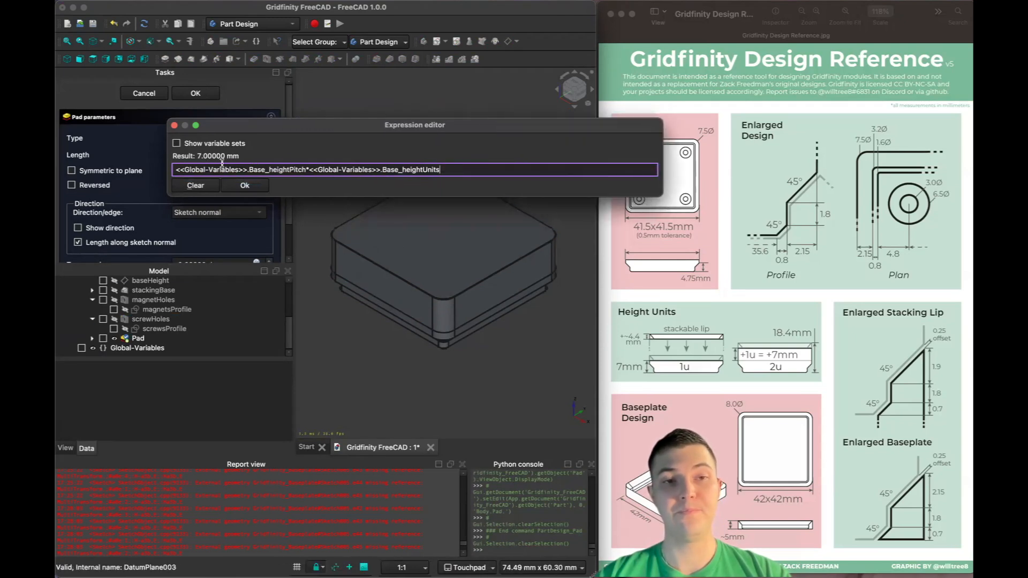
left_click_drag(347, 128, 268, 135)
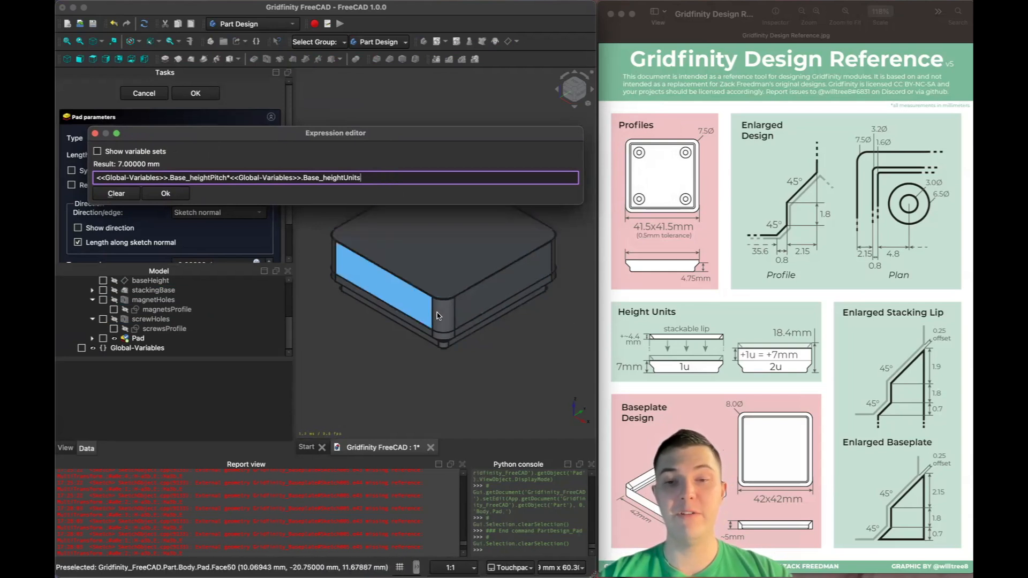
Add <<Global-Variables>>.Base_profileOffset1 to the pad's length expression after checking the Height Units diagram in the design reference.
left_click(774, 347)
scroll(775, 347, "up", 5)
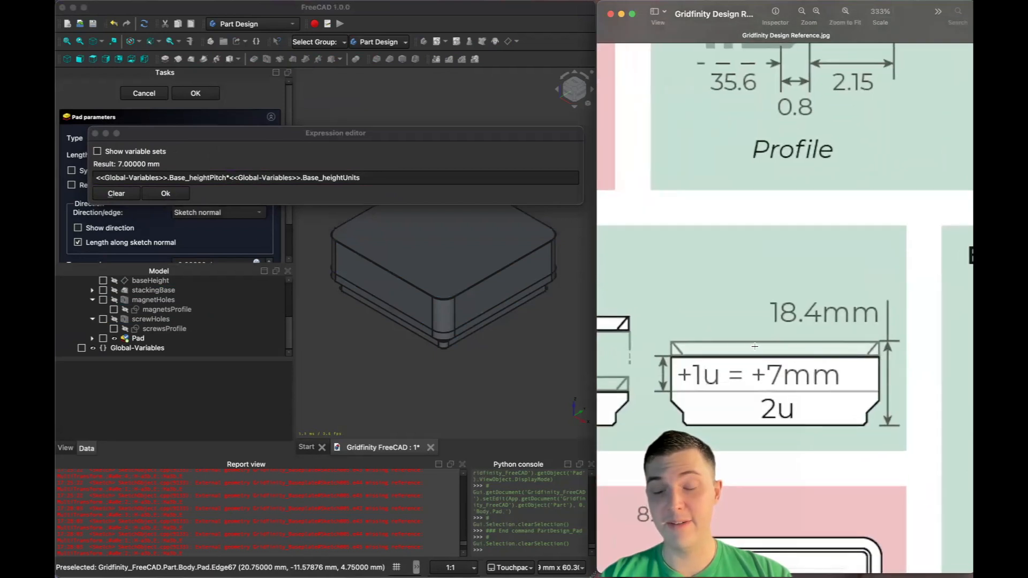
scroll(755, 346, "down", 5)
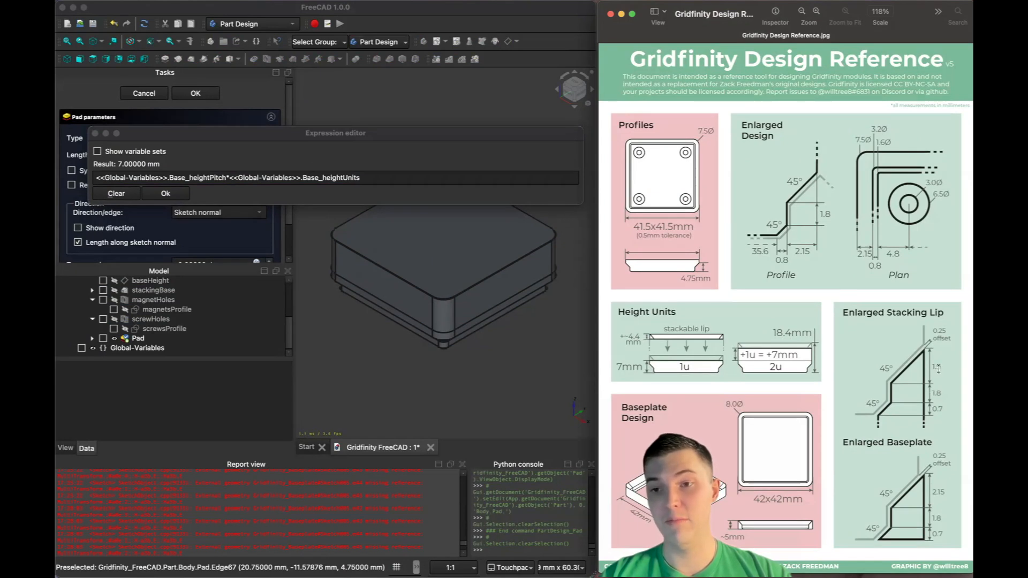
left_click(381, 177)
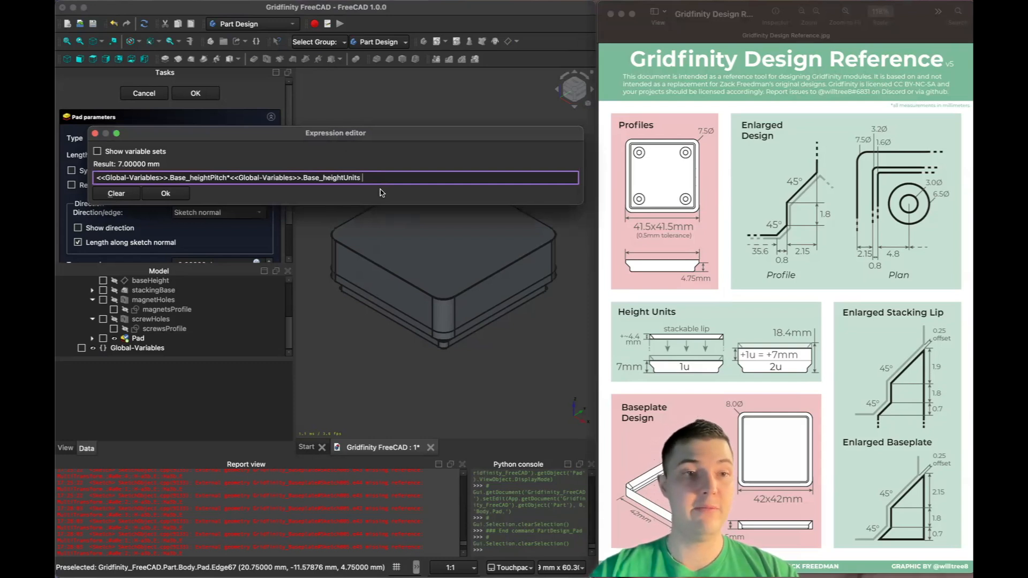
type("+ glo")
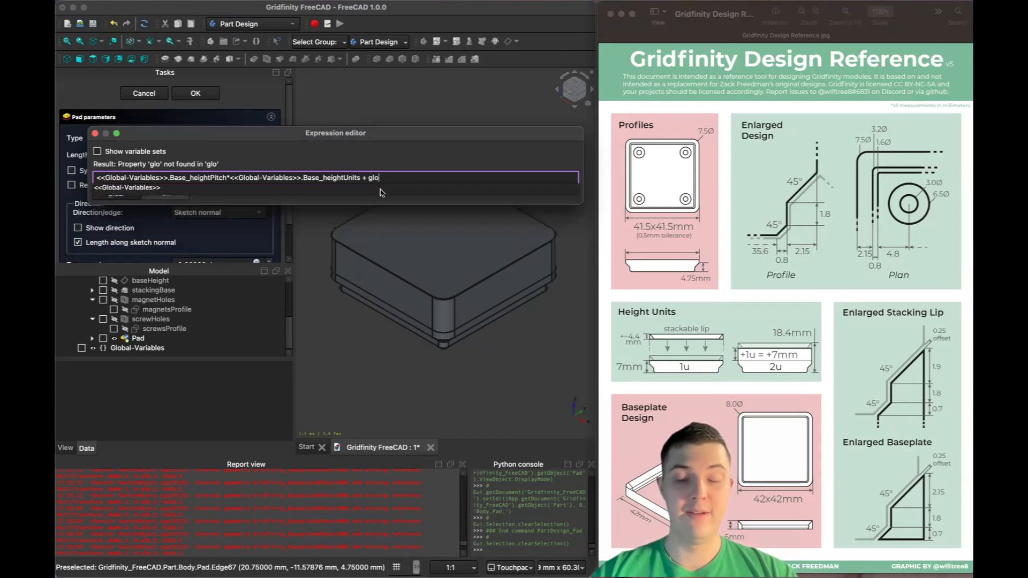
key("Return")
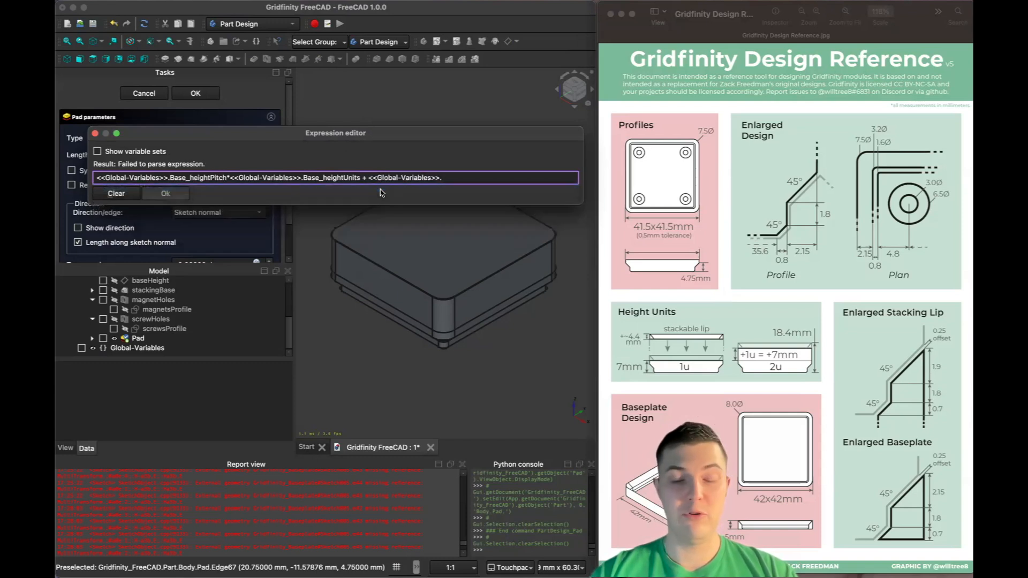
type("pr")
key("Down")
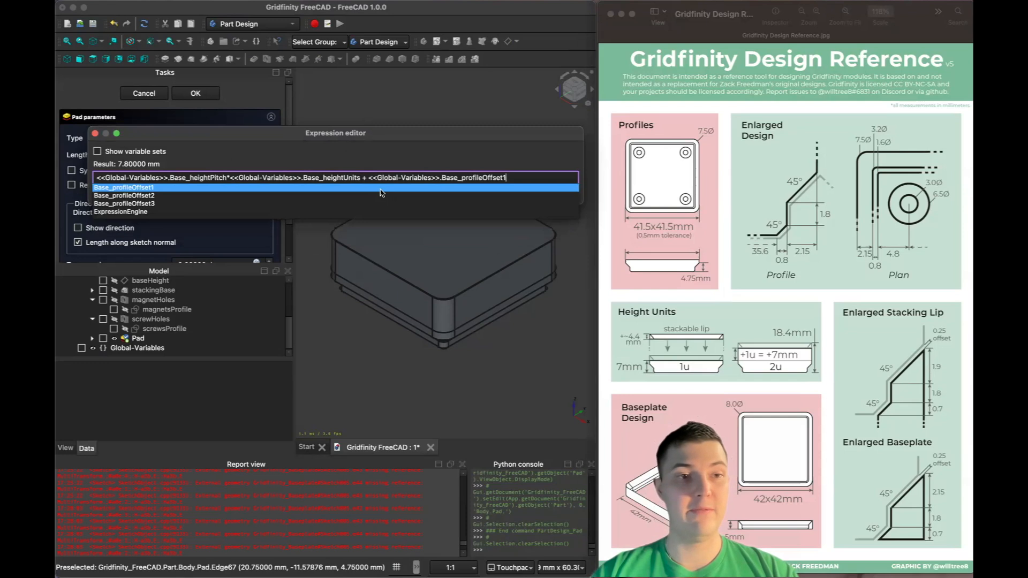
key("Return")
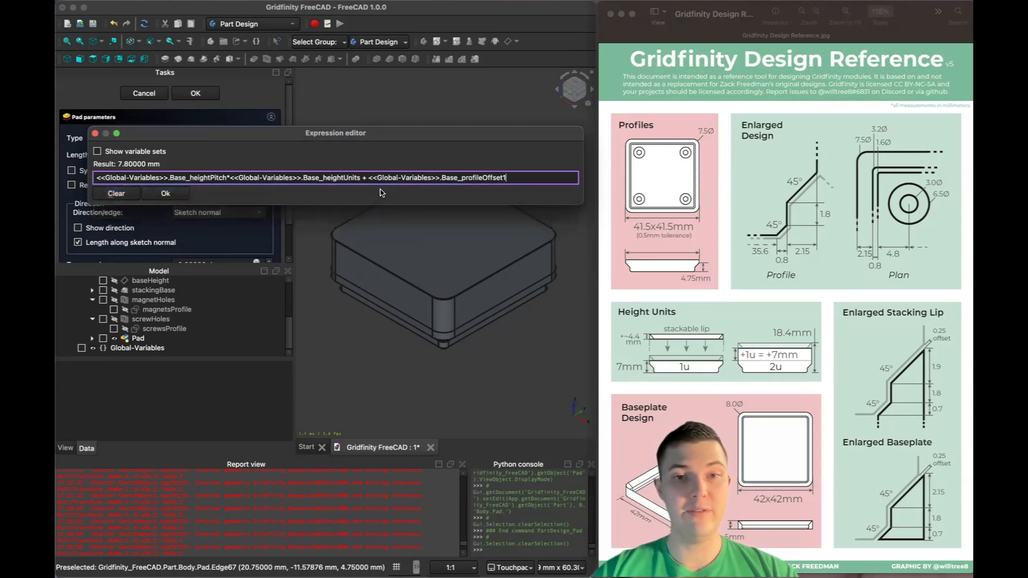
Extend the pad's length expression by adding <<Global-Variables>>.Base_profileOffset2.
type("+ ")
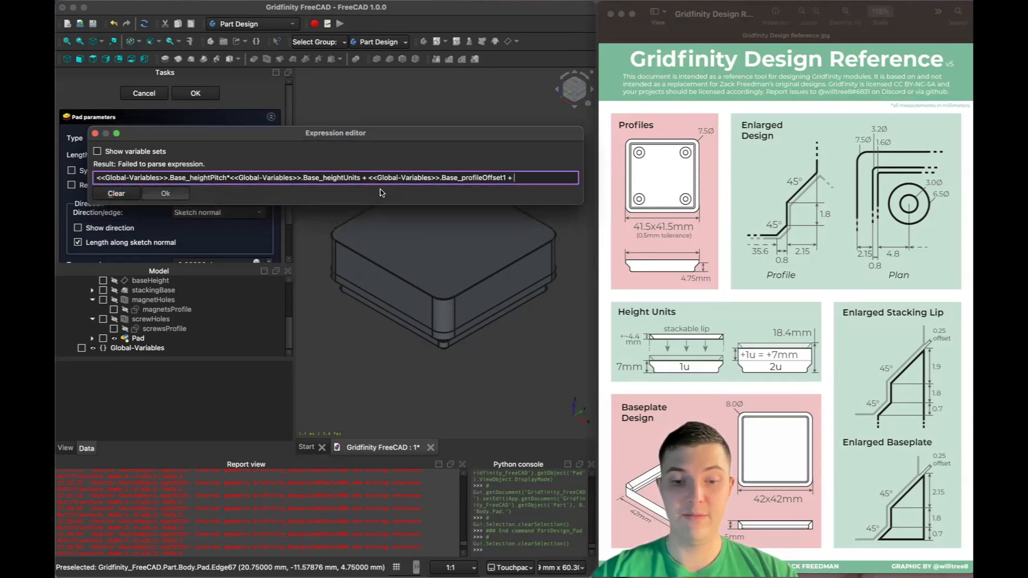
type("gl")
key("Return")
type(".Base_profileOffset2")
key("Return")
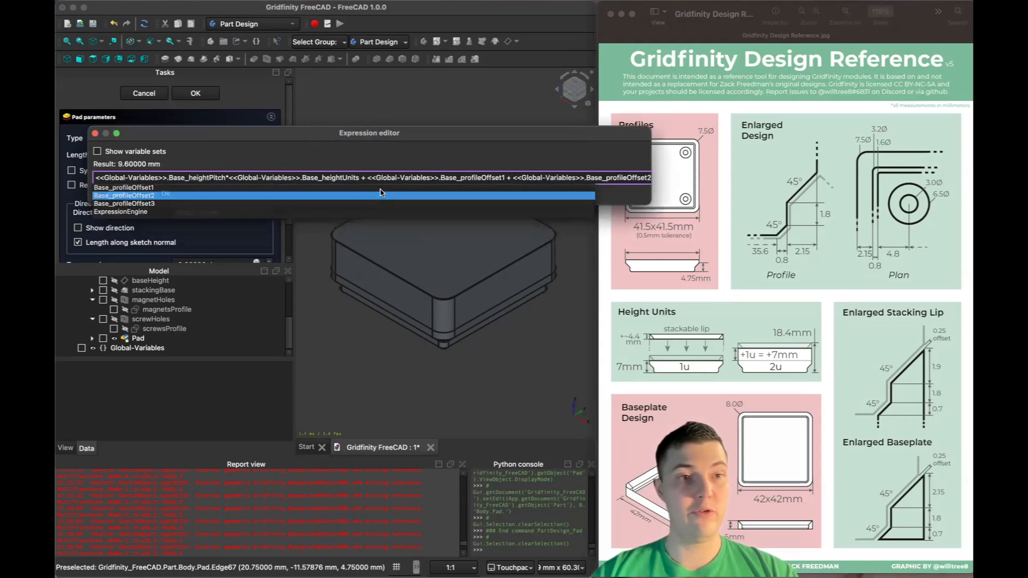
Add <<Global-Variables>>.Base_profileOffset3 as the last term of the pad's length expression.
type("+")
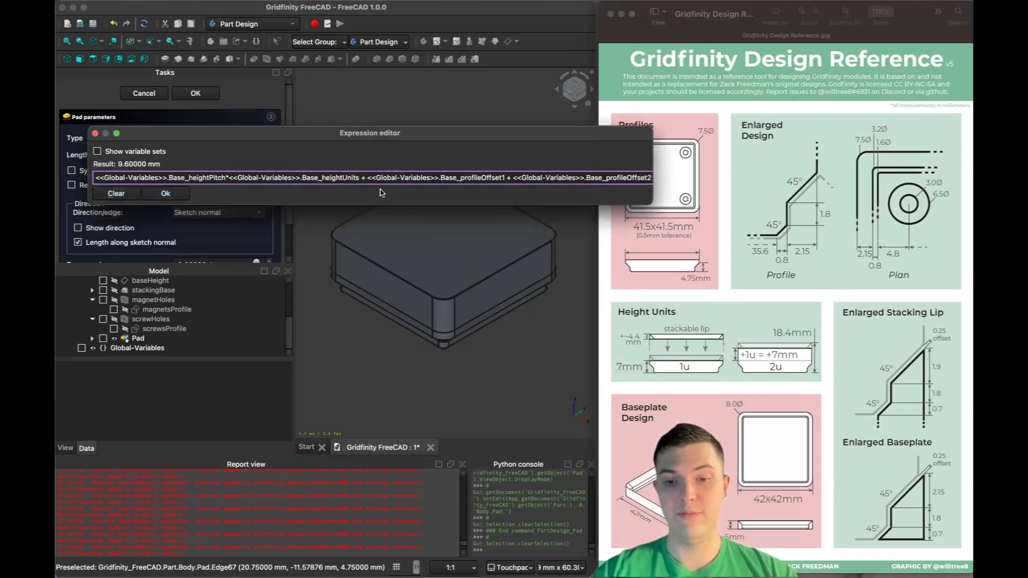
type(" gl")
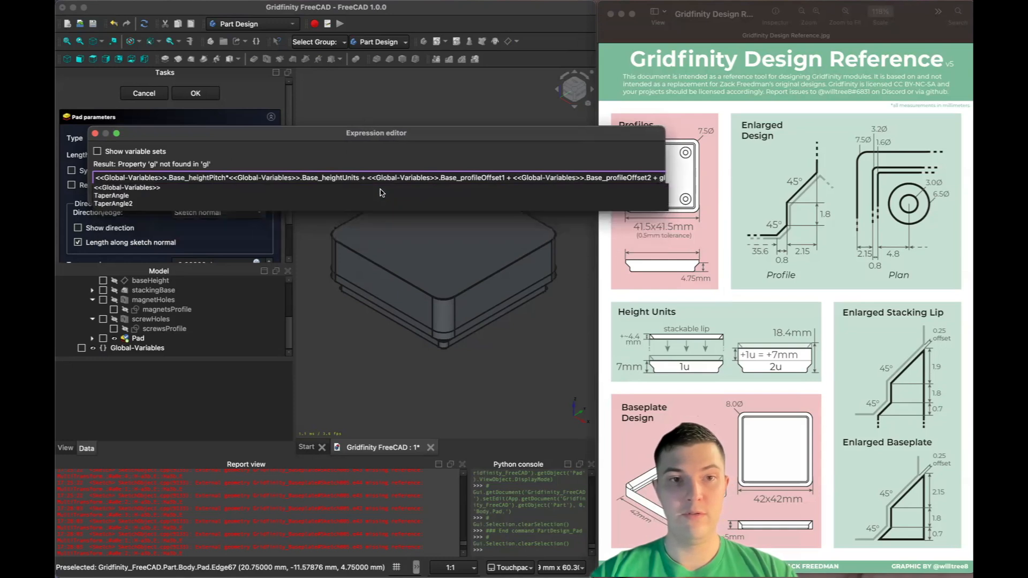
key("Down")
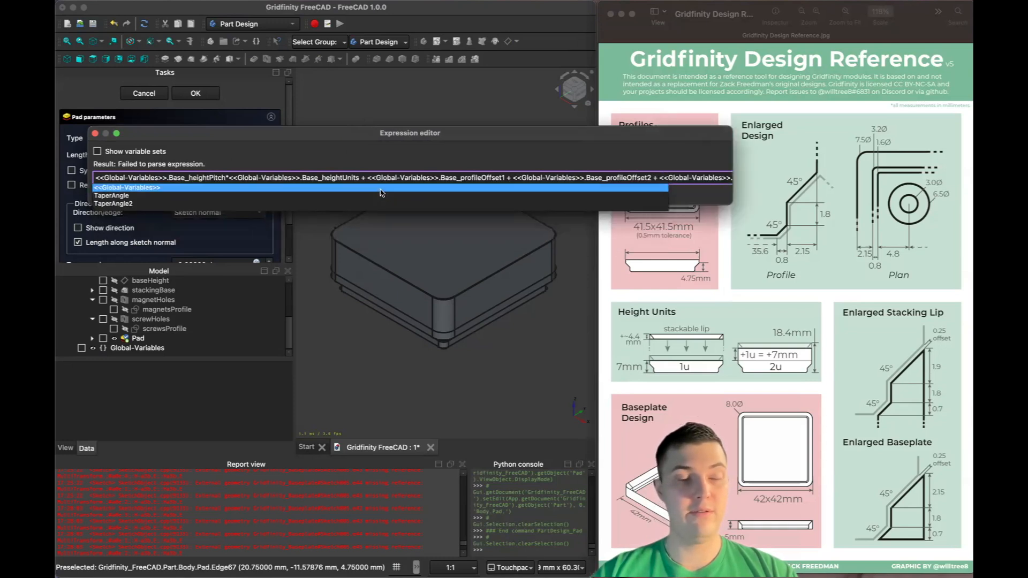
key("Return")
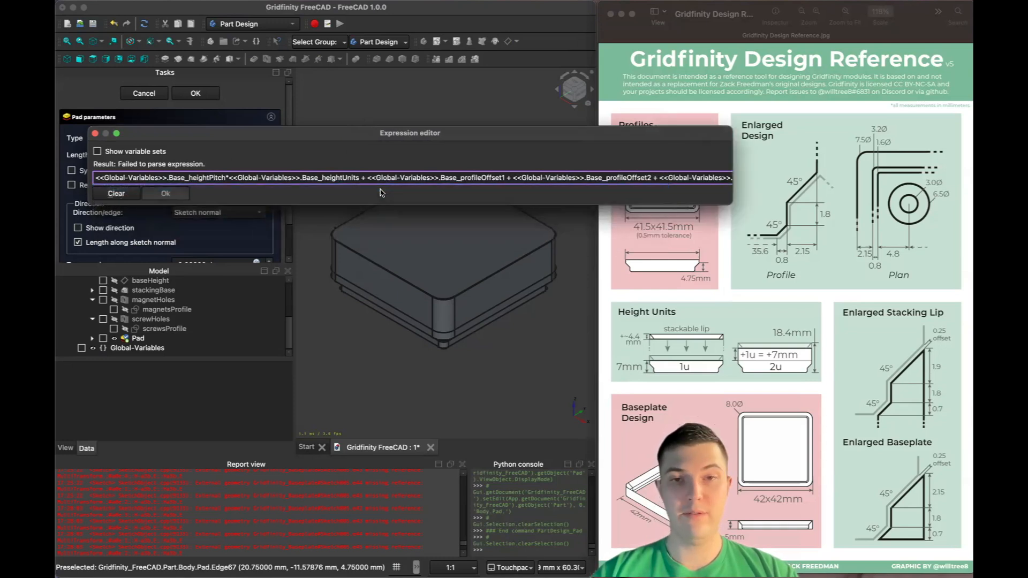
type("base_p")
key("Down")
key("Down")
key("Down")
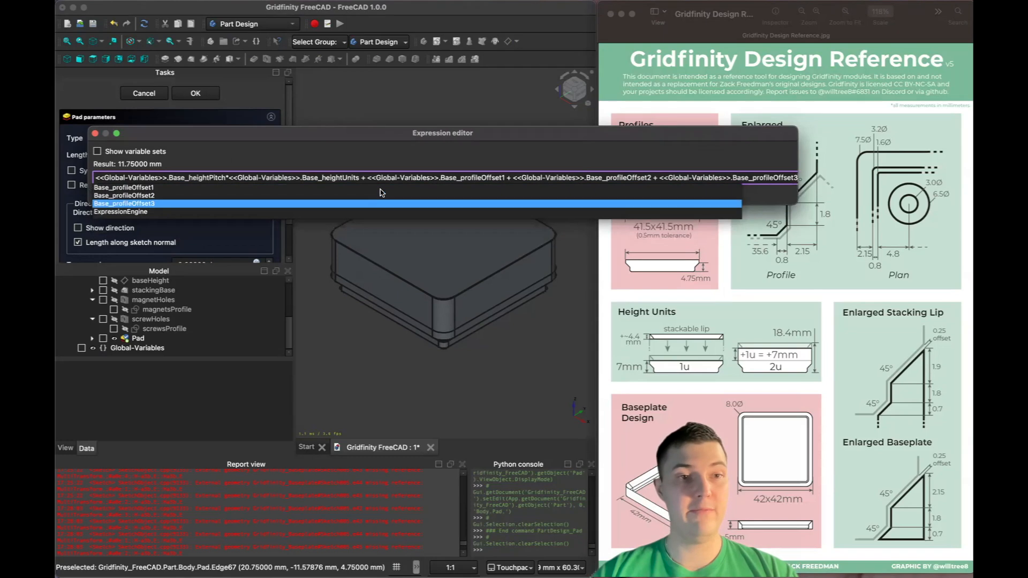
key("Return")
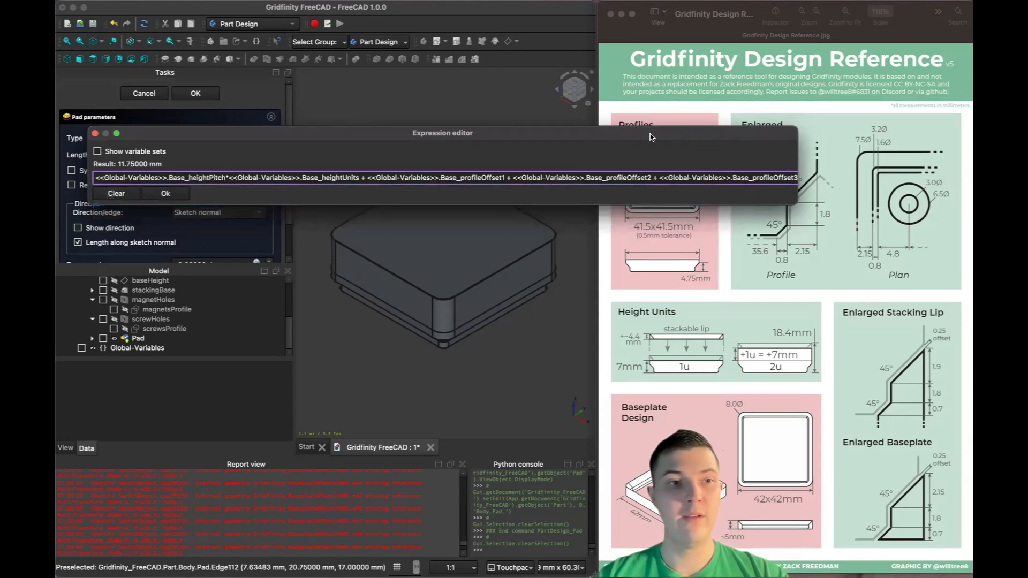
Accept the length expression and finish the pad of the boxOutline sketch.
left_click_drag(651, 138, 627, 114)
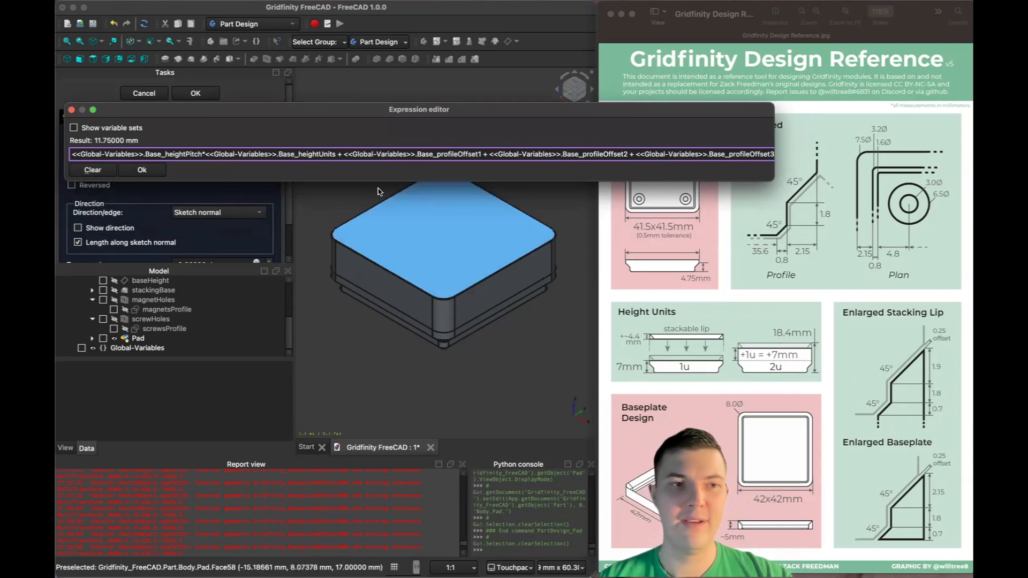
left_click(143, 170)
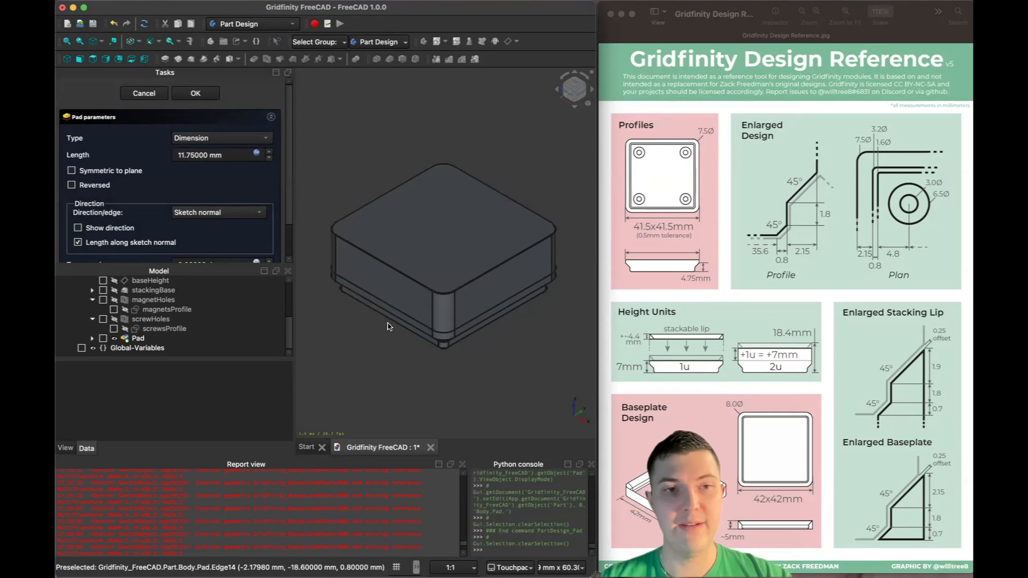
scroll(369, 340, "up", 5)
middle_click_drag(346, 344, 390, 320)
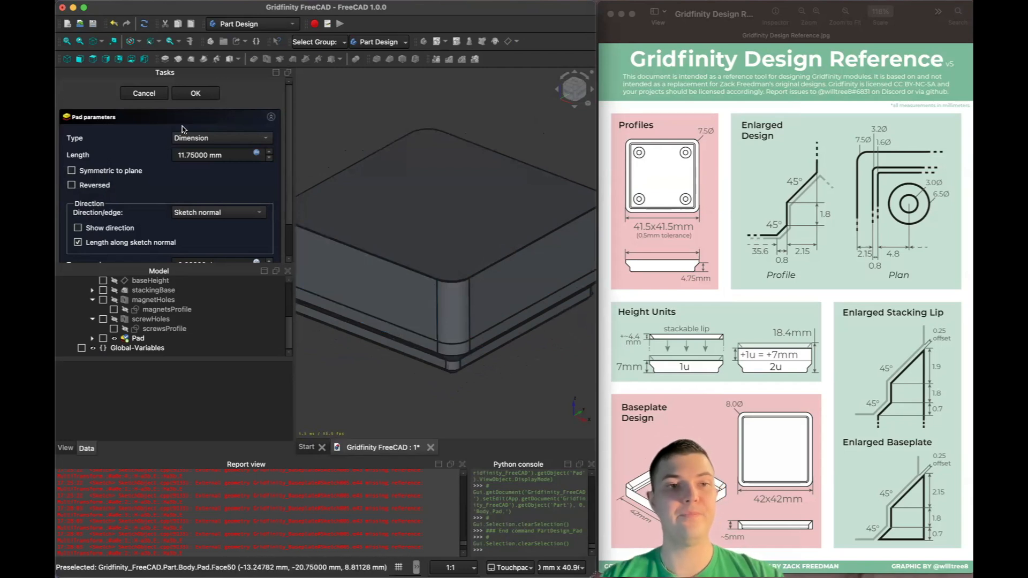
left_click(203, 94)
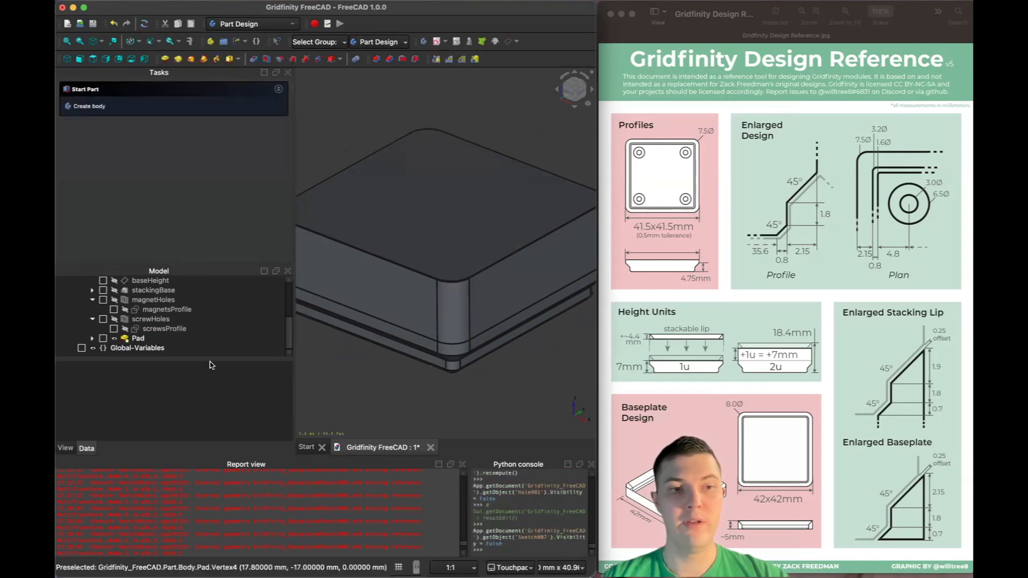
Rename the new pad in the model tree as boxVolume and save the document.
left_click(231, 338)
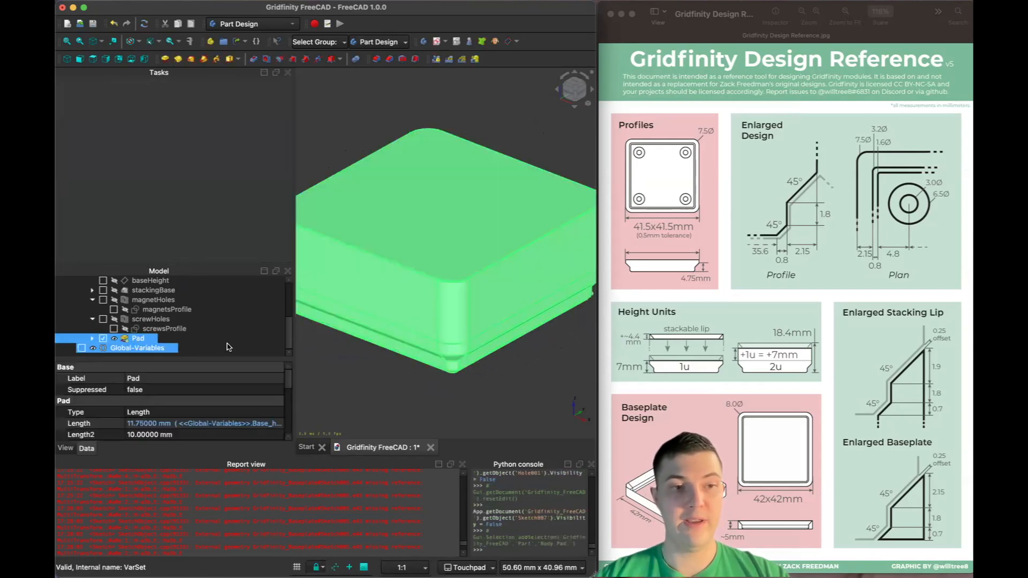
key("Return")
type("boxV")
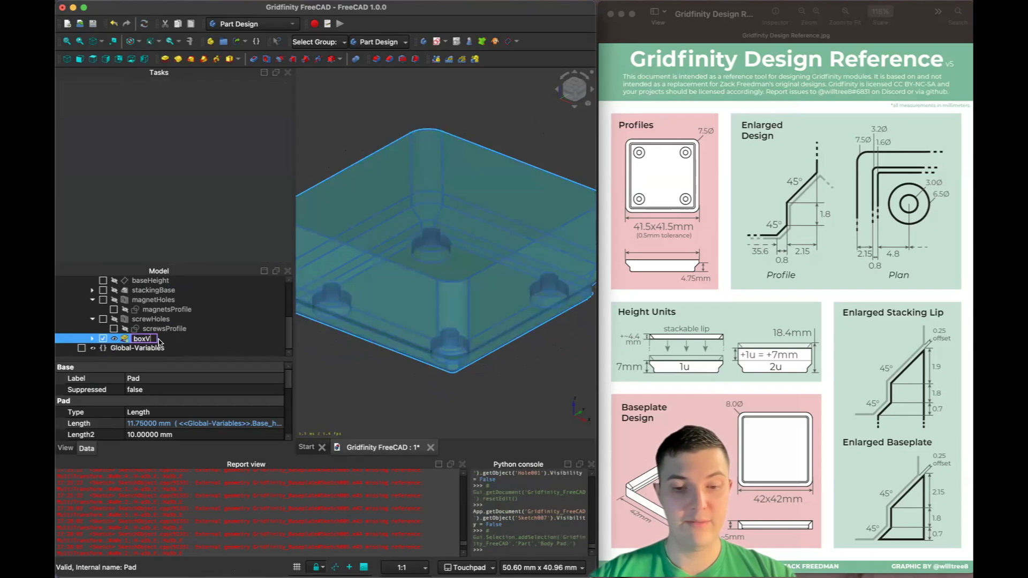
type("olume")
key("Return")
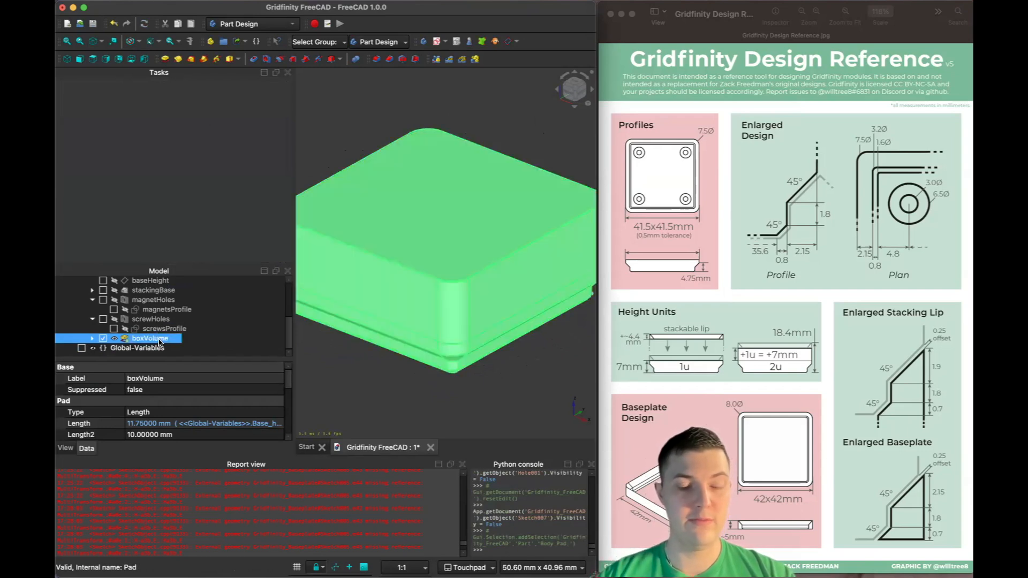
key("super+s")
left_click(391, 381)
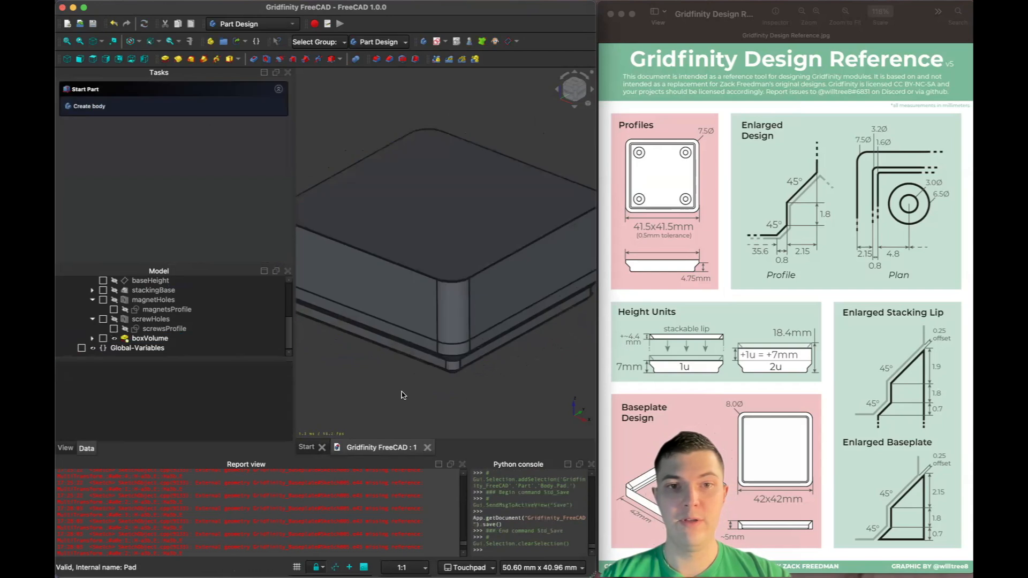
Set x Units to 5 in Global-Variables to test the box width, and fit the model in view.
scroll(493, 374, "down", 2)
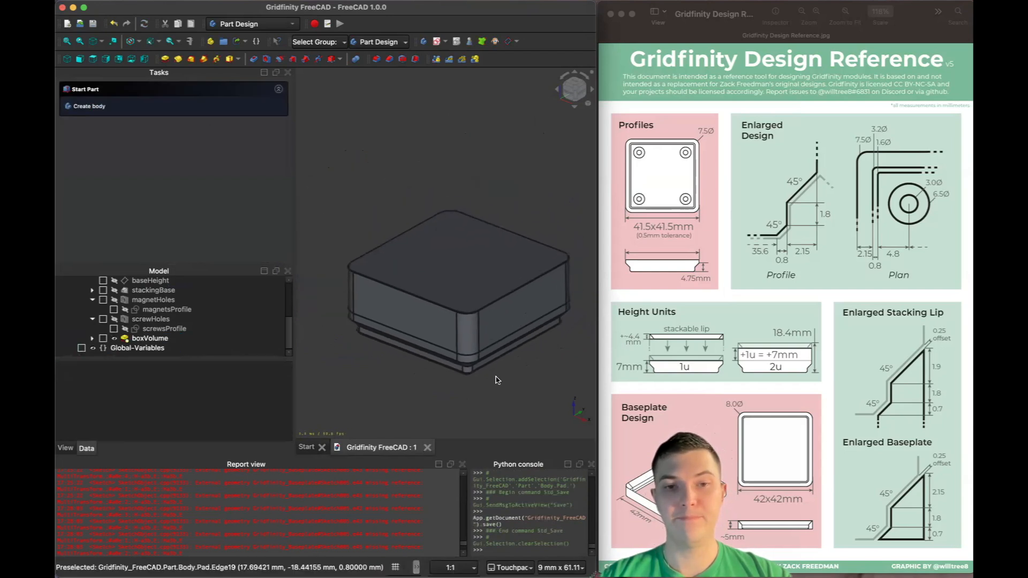
middle_click_drag(467, 360, 445, 326, "shift")
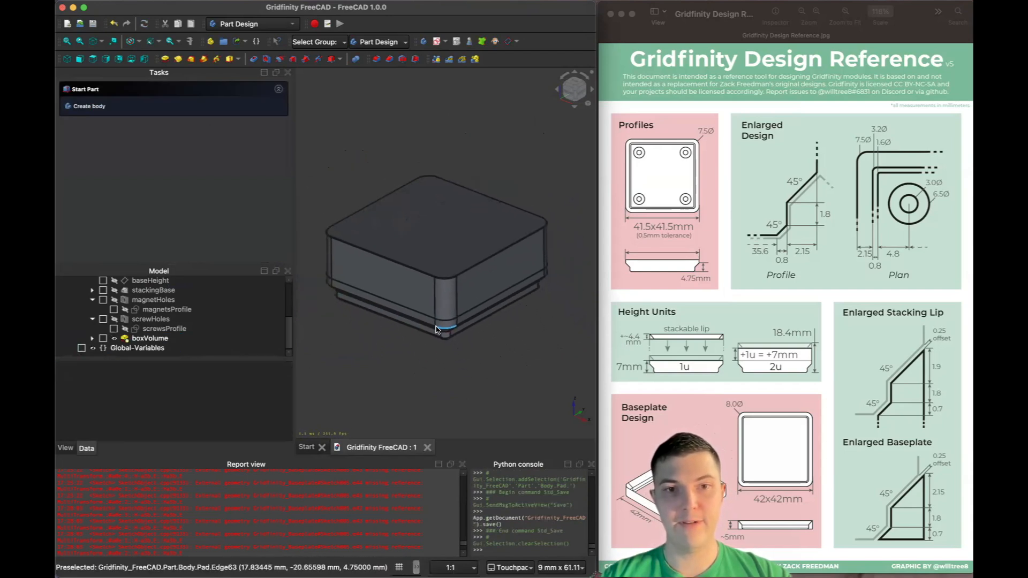
left_click(133, 351)
scroll(171, 397, "down", 5)
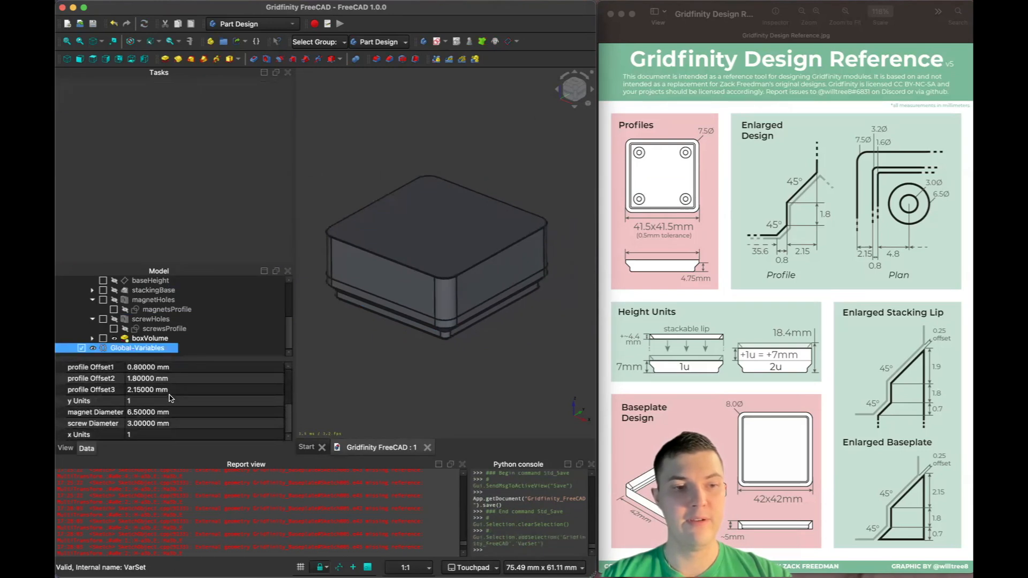
left_click(150, 435)
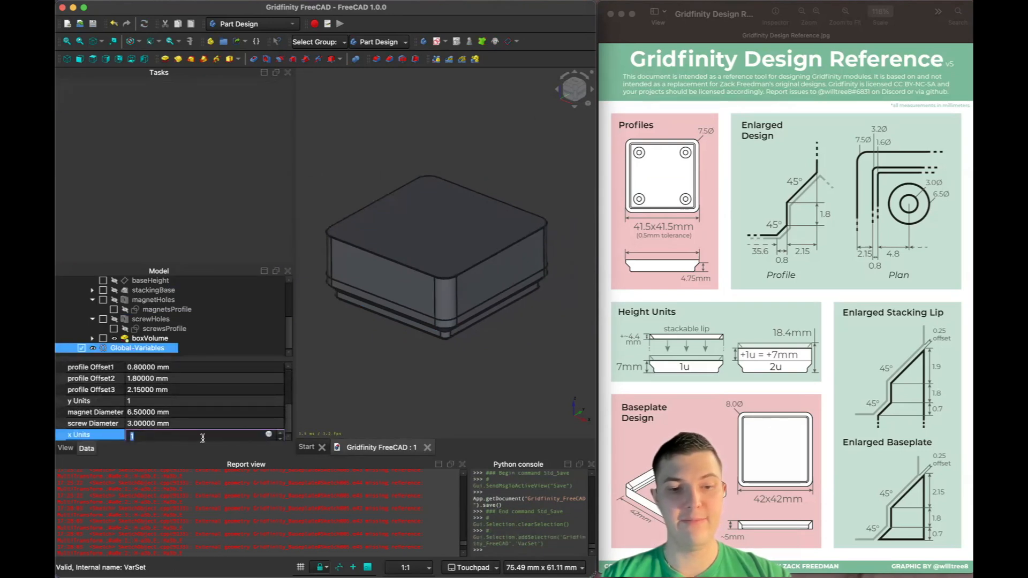
type("5")
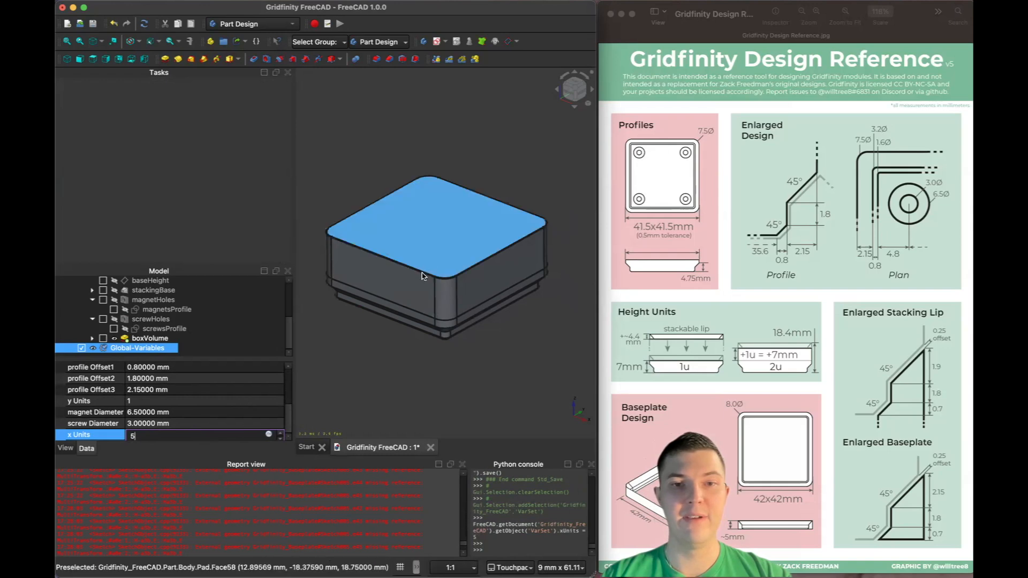
key("Return")
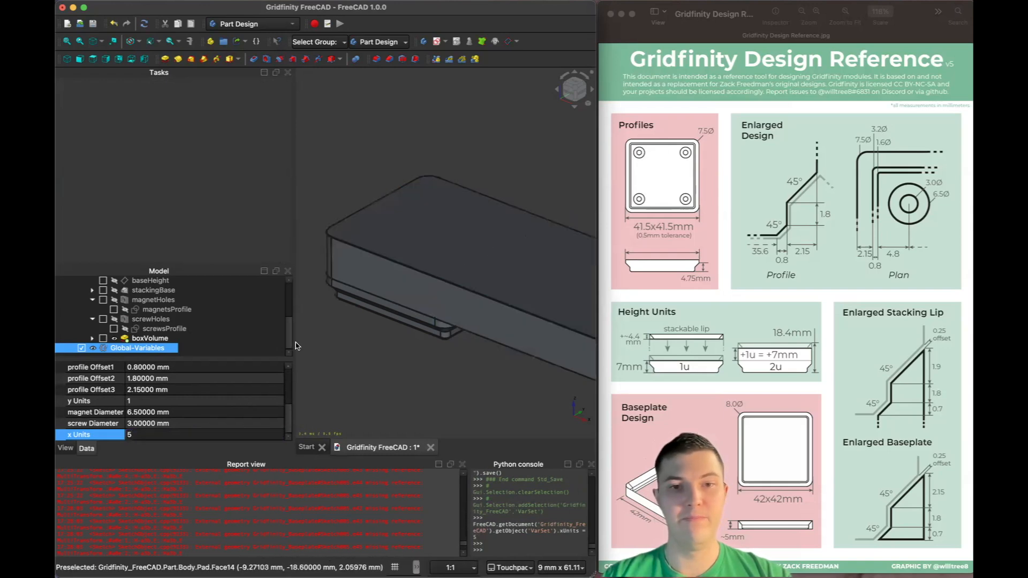
key("v")
key("f")
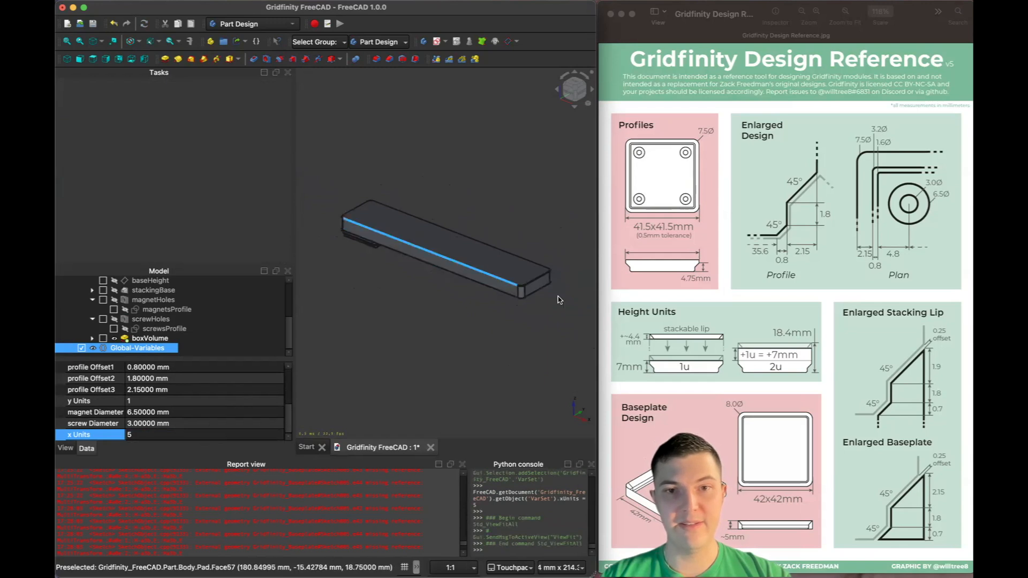
Set y Units to 3 in Global-Variables to test the box depth, and fit the model in view.
left_click(146, 401)
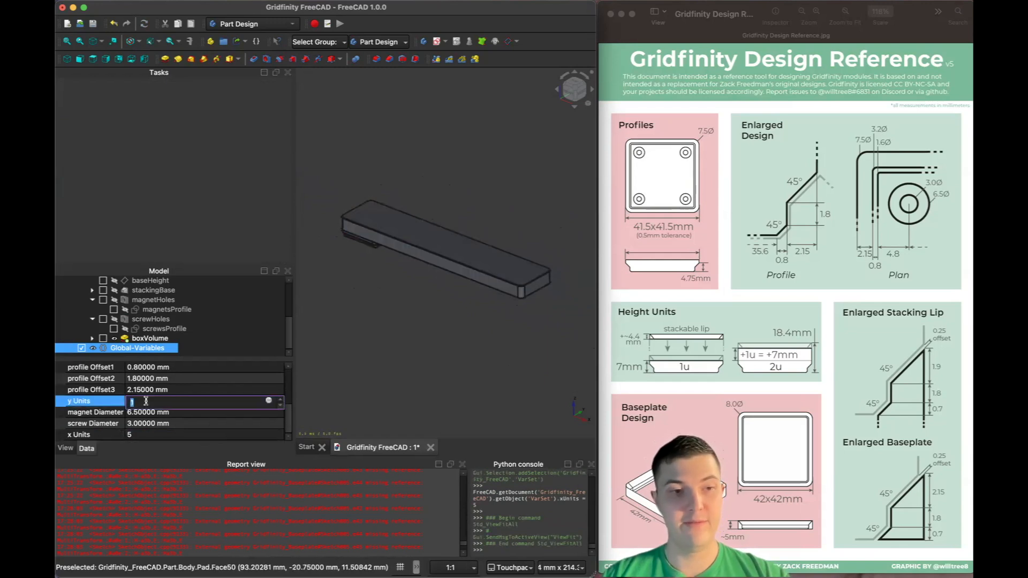
type("3")
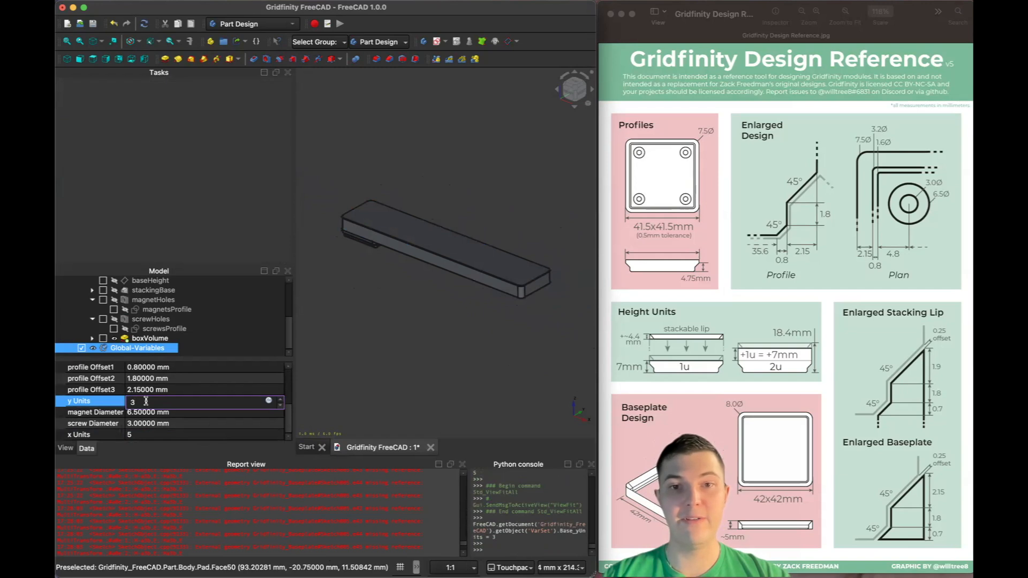
key("Return")
key("v")
key("f")
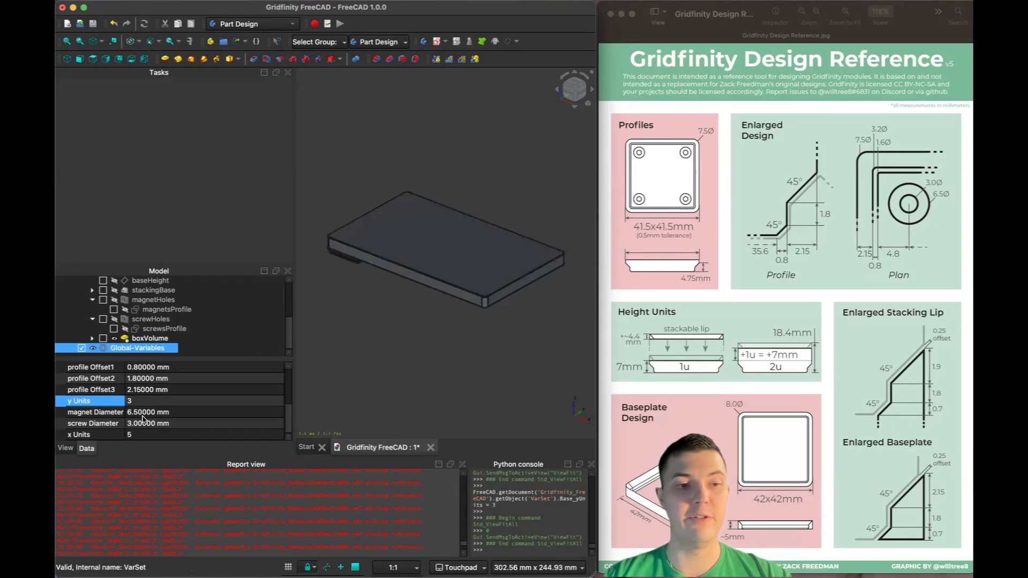
Set y Units and x Units in Global-Variables back to 1 and fit the model in view.
left_click(153, 400)
type("1")
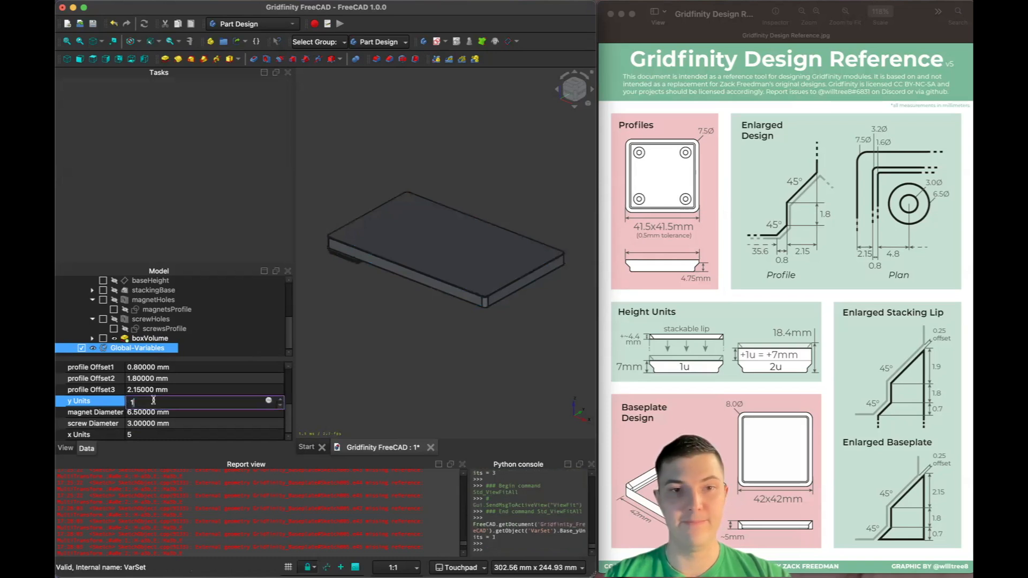
key("Return")
left_click(142, 435)
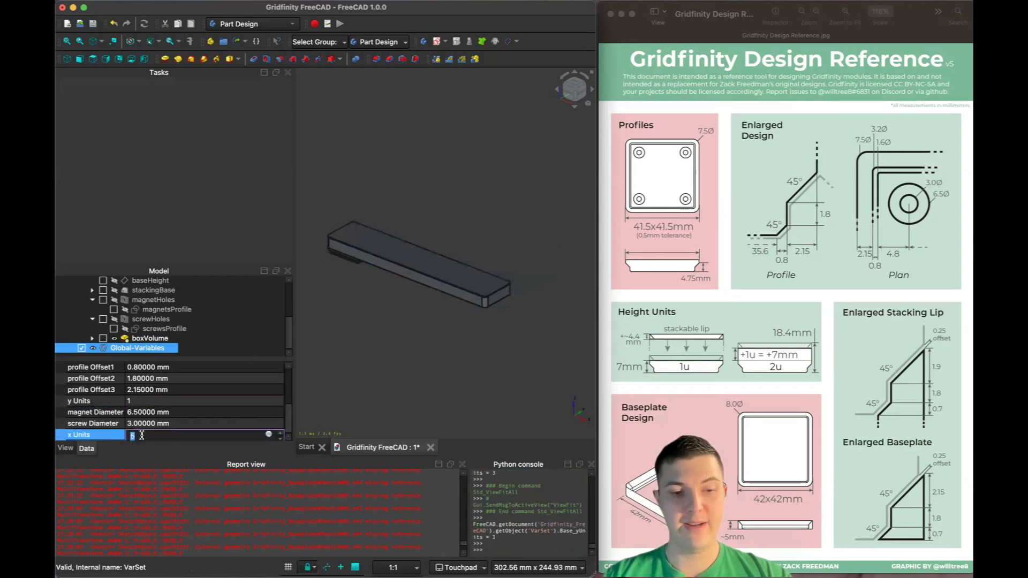
type("1")
key("Return")
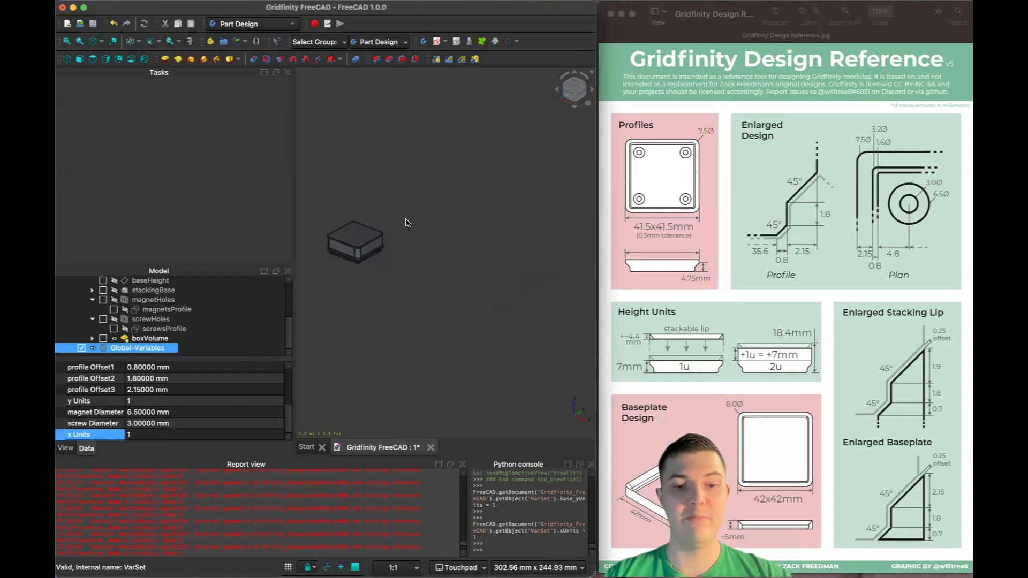
key("v")
key("f")
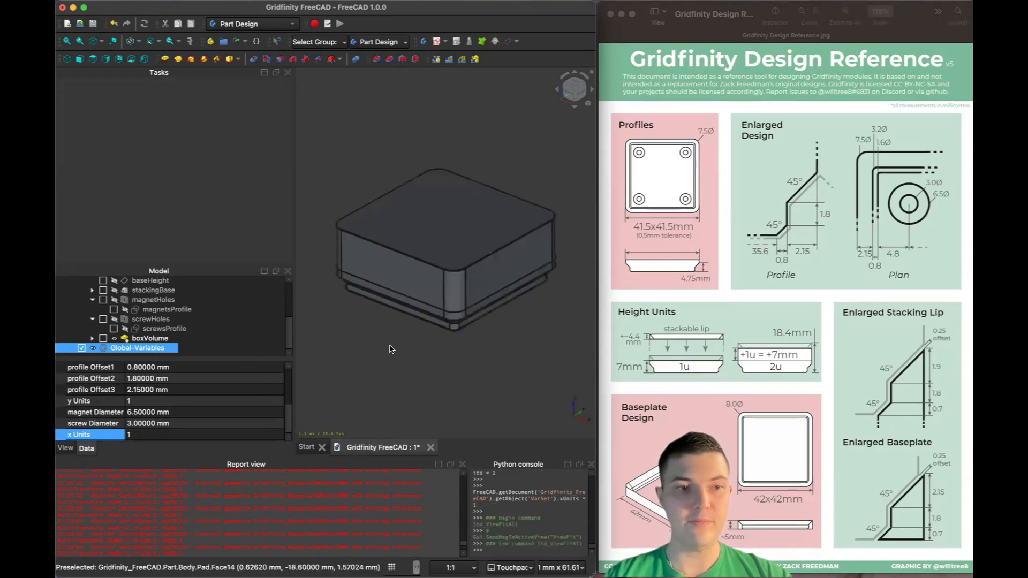